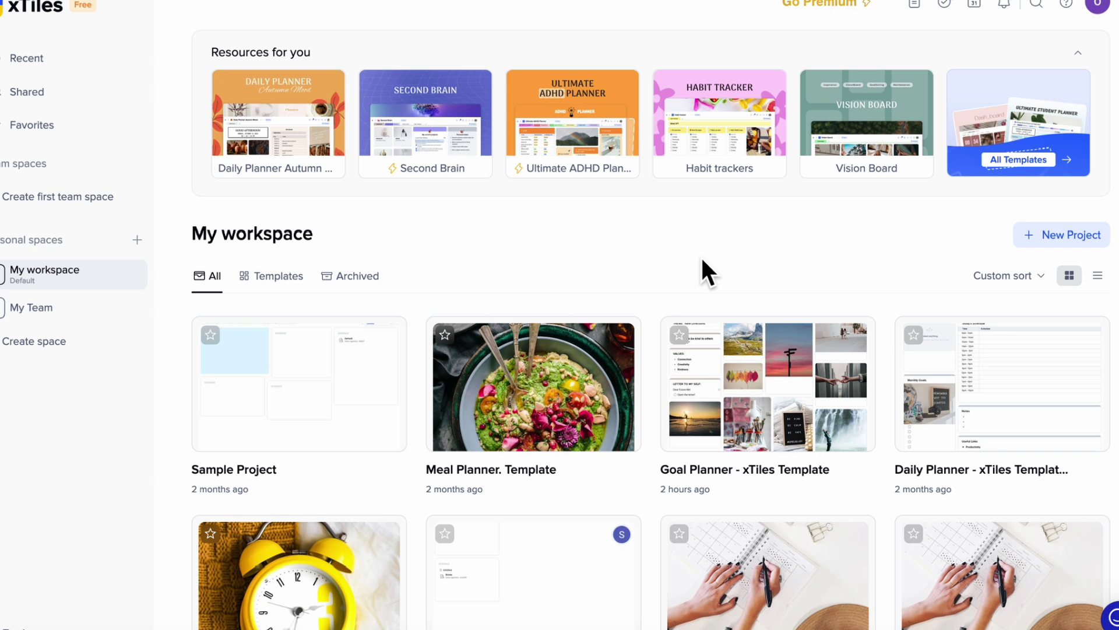
# Step: Create a new project from scratch and replace its cover with the Unsplash photo of a sand dune under blue sky, searching for "beige"
pyautogui.click(1068, 239)
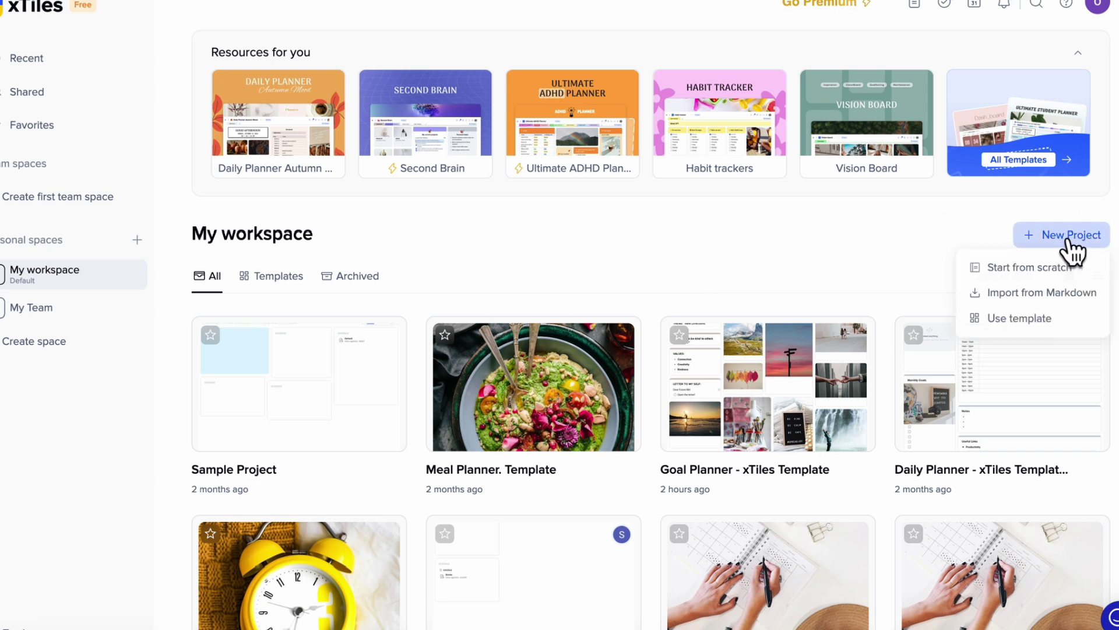
pyautogui.click(1089, 268)
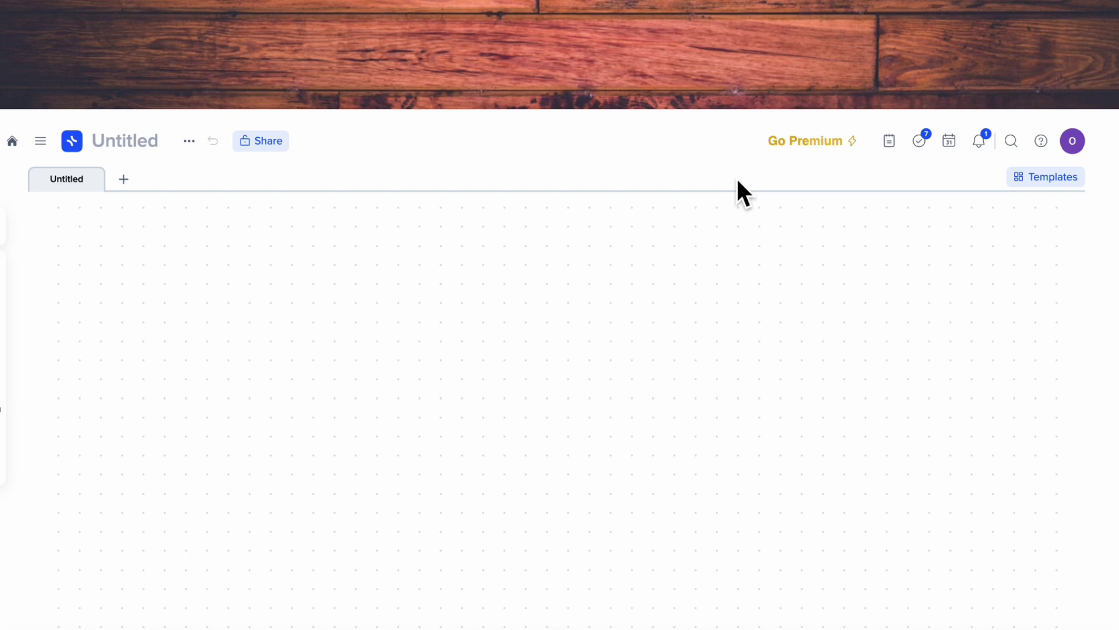
pyautogui.moveTo(919, 92)
pyautogui.click(1046, 87)
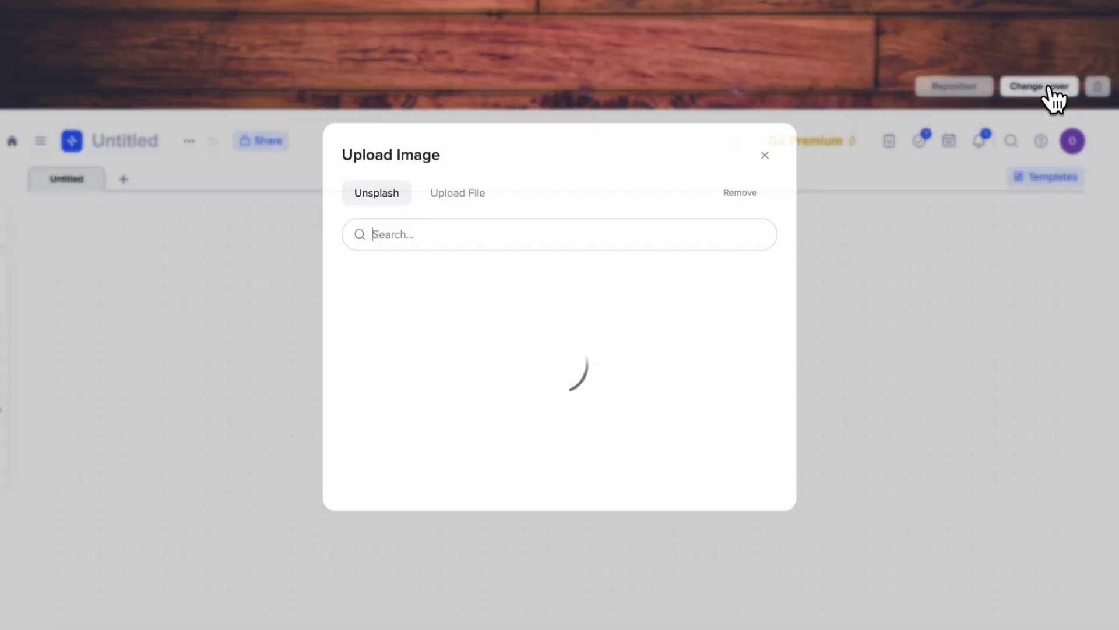
pyautogui.click(516, 243)
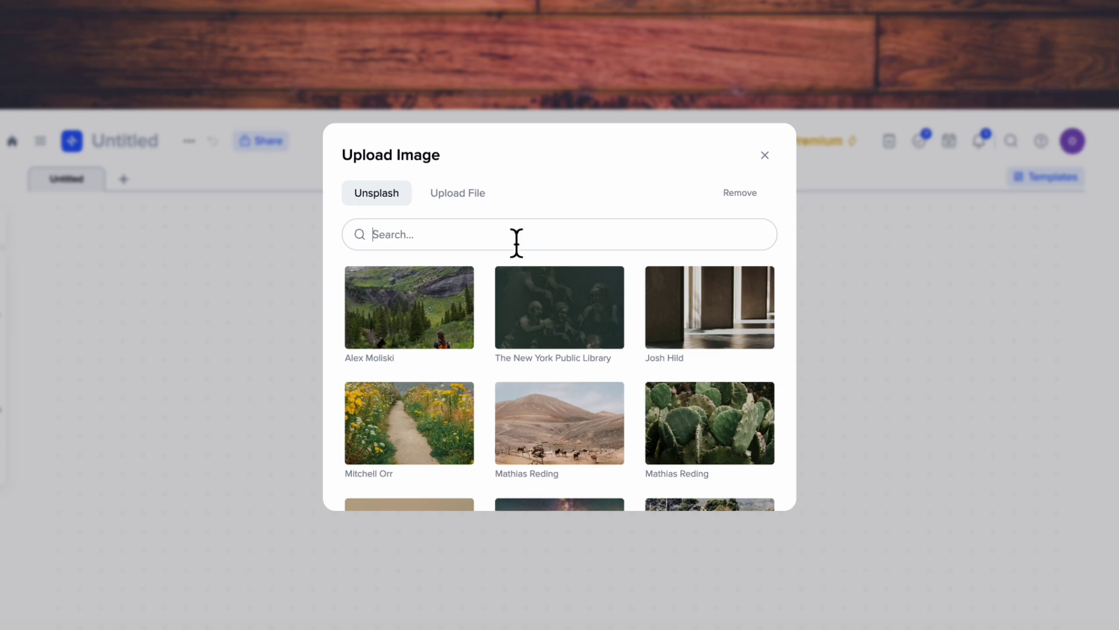
pyautogui.write('beige')
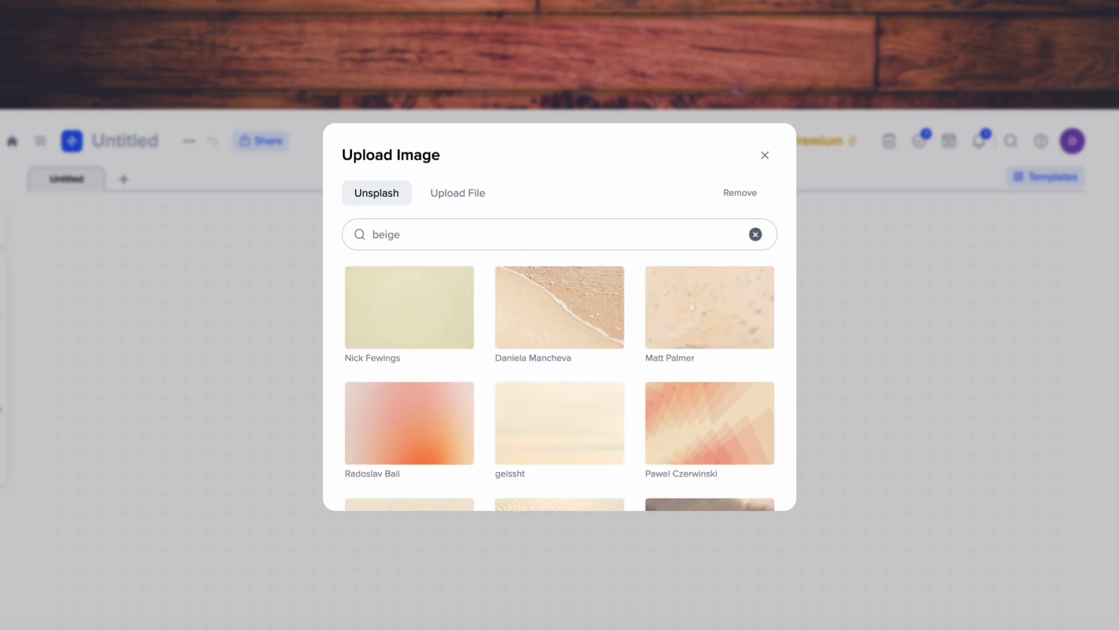
pyautogui.scroll(-8, 534, 391)
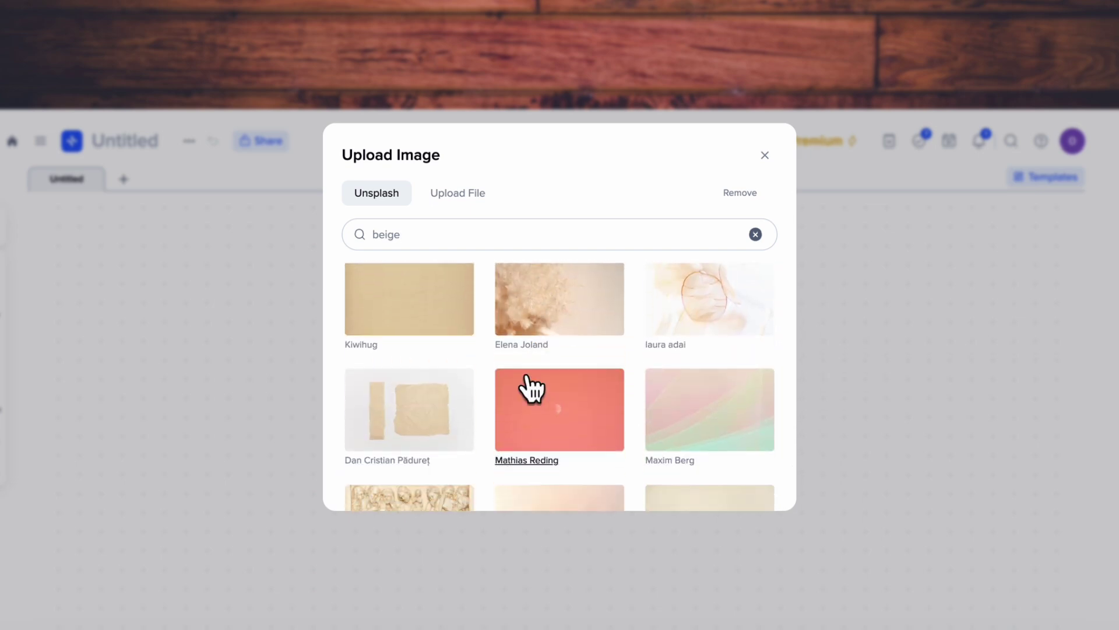
pyautogui.scroll(-6, 531, 389)
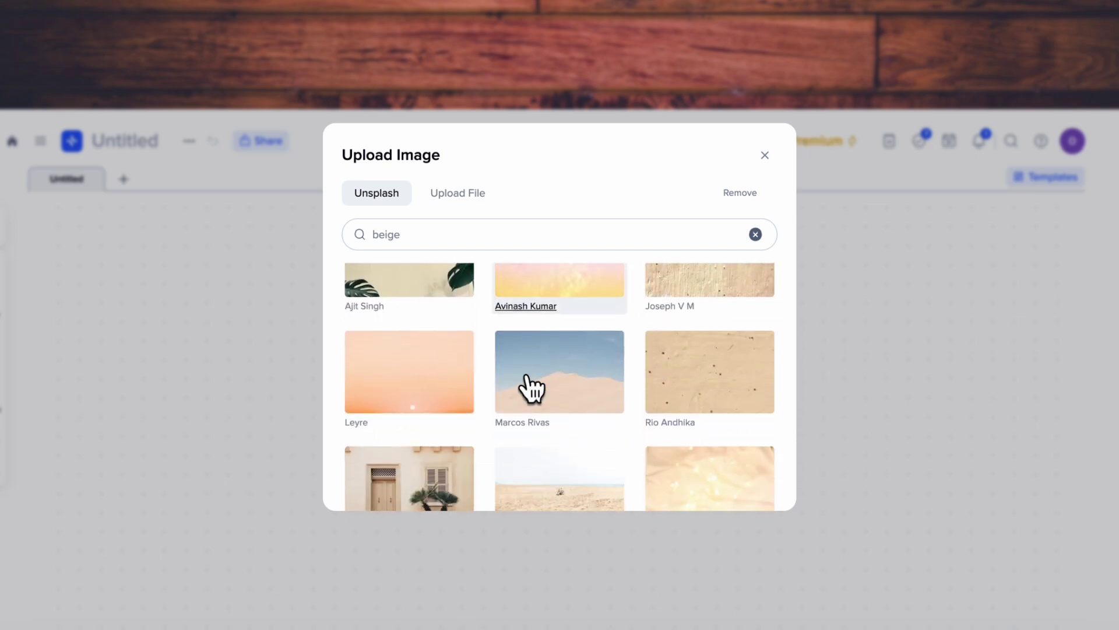
pyautogui.click(558, 376)
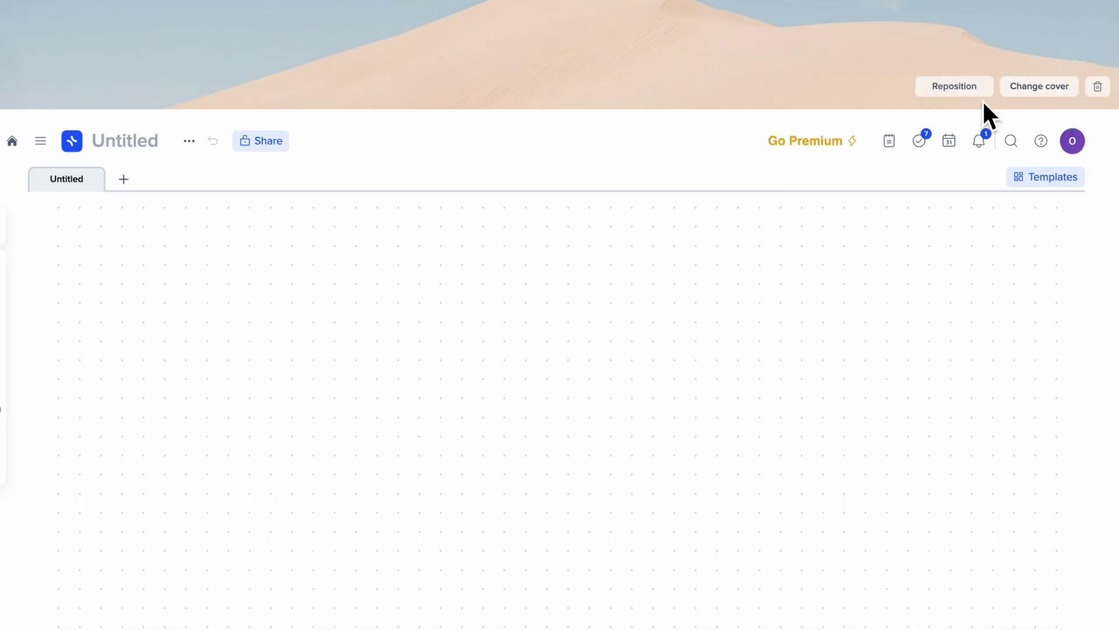
# Step: Reposition the cover image upward so the dune fills more of the banner, and save the position
pyautogui.click(980, 89)
pyautogui.moveTo(832, 88); pyautogui.dragTo(828, 42)
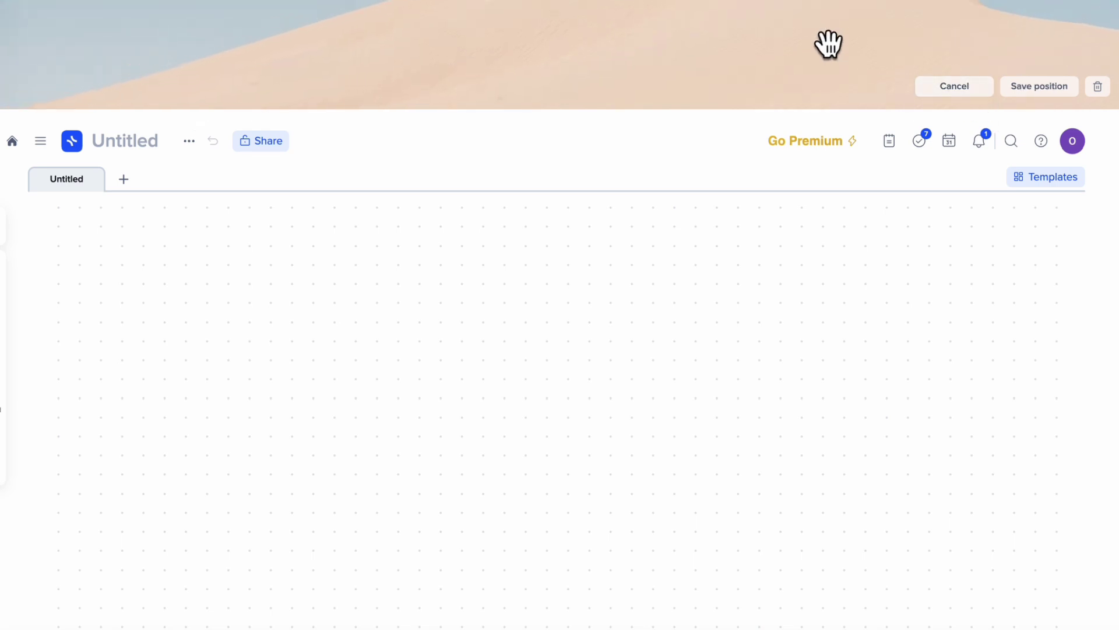
pyautogui.click(1042, 88)
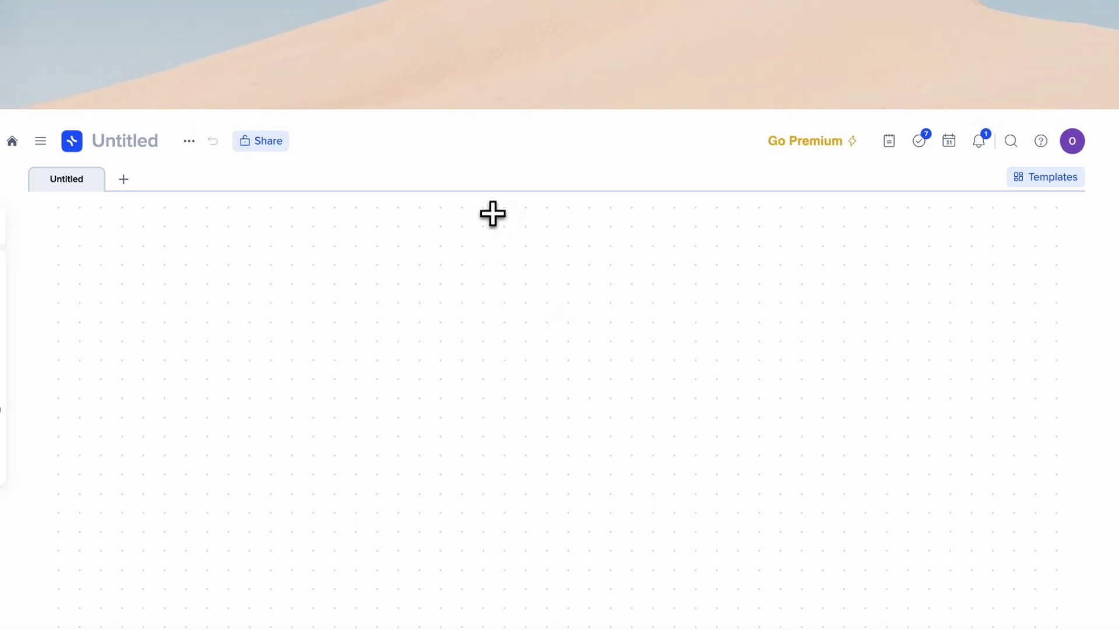
# Step: Remove the project's icon and name the project "Goal Planner 2025"
pyautogui.click(72, 141)
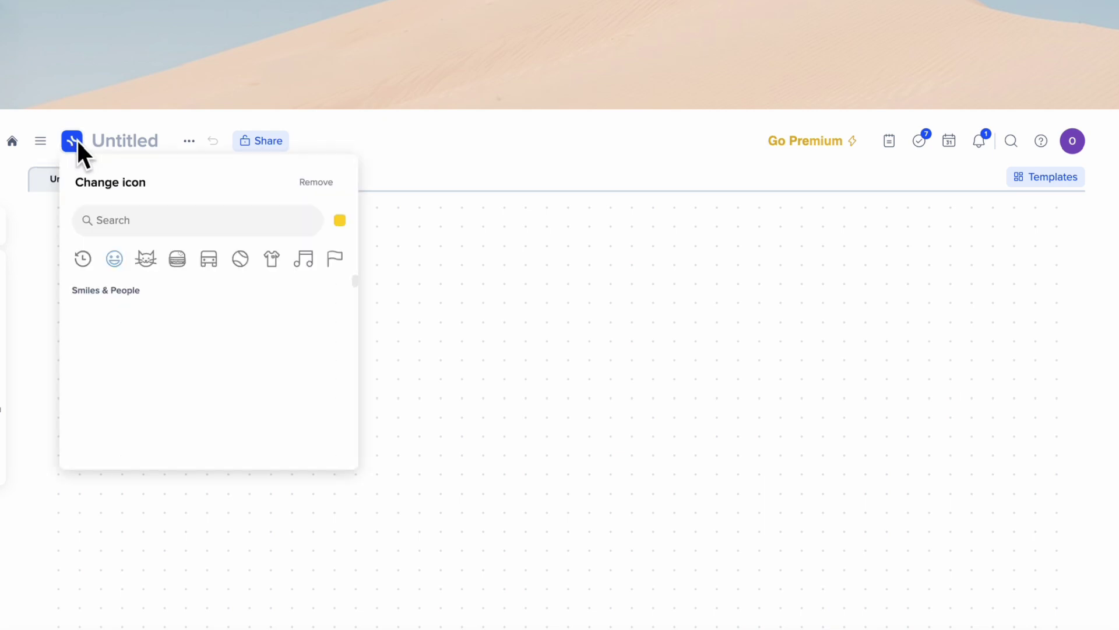
pyautogui.click(324, 183)
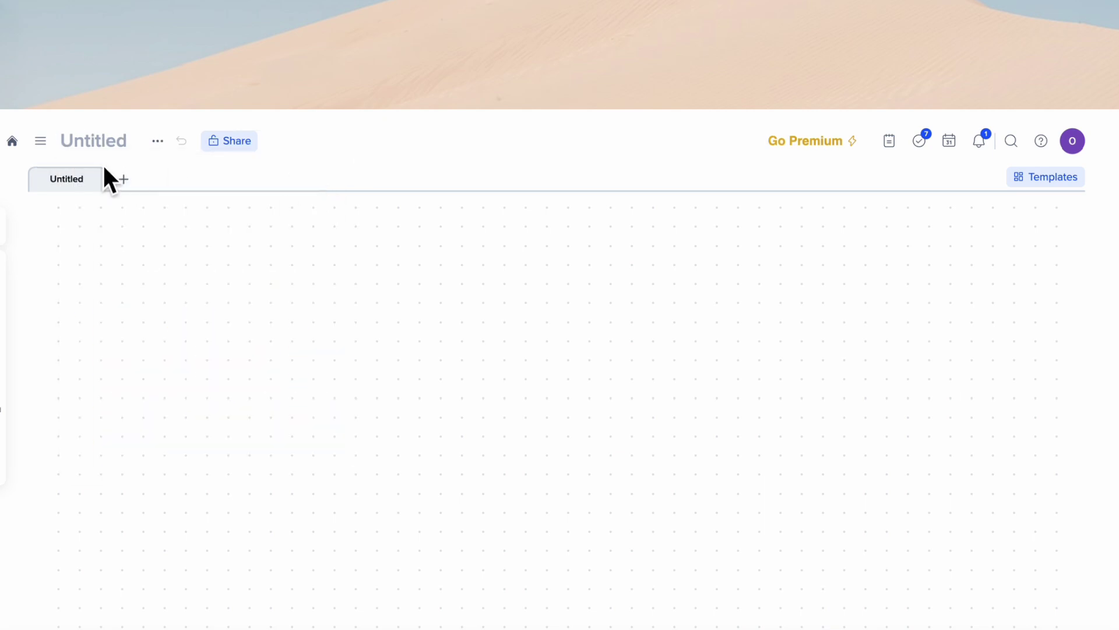
pyautogui.click(88, 152)
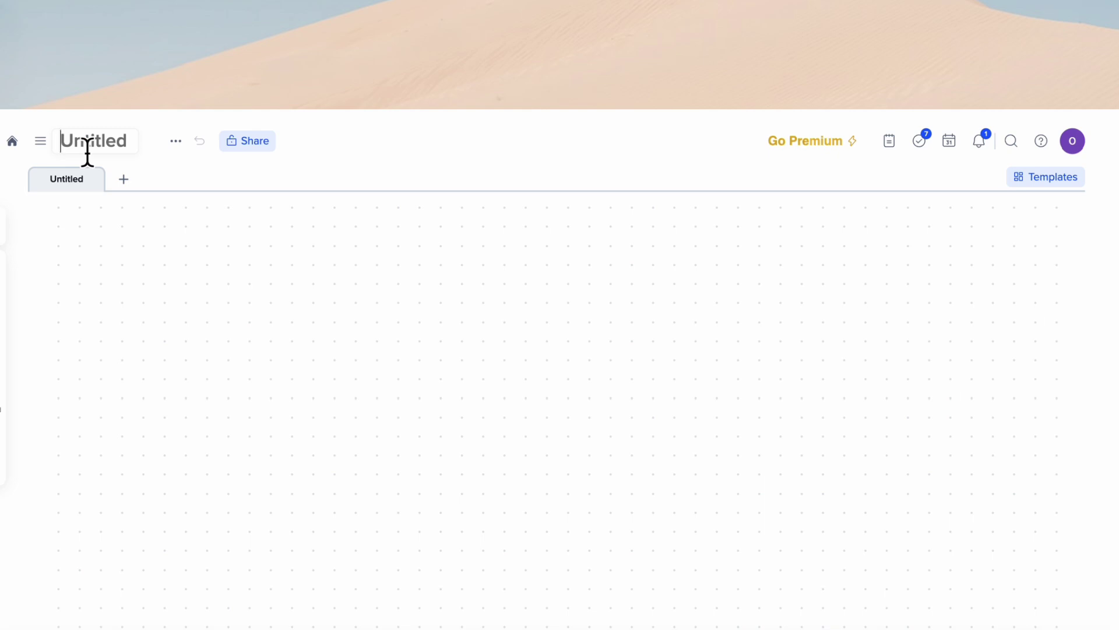
pyautogui.write('Goal Pl')
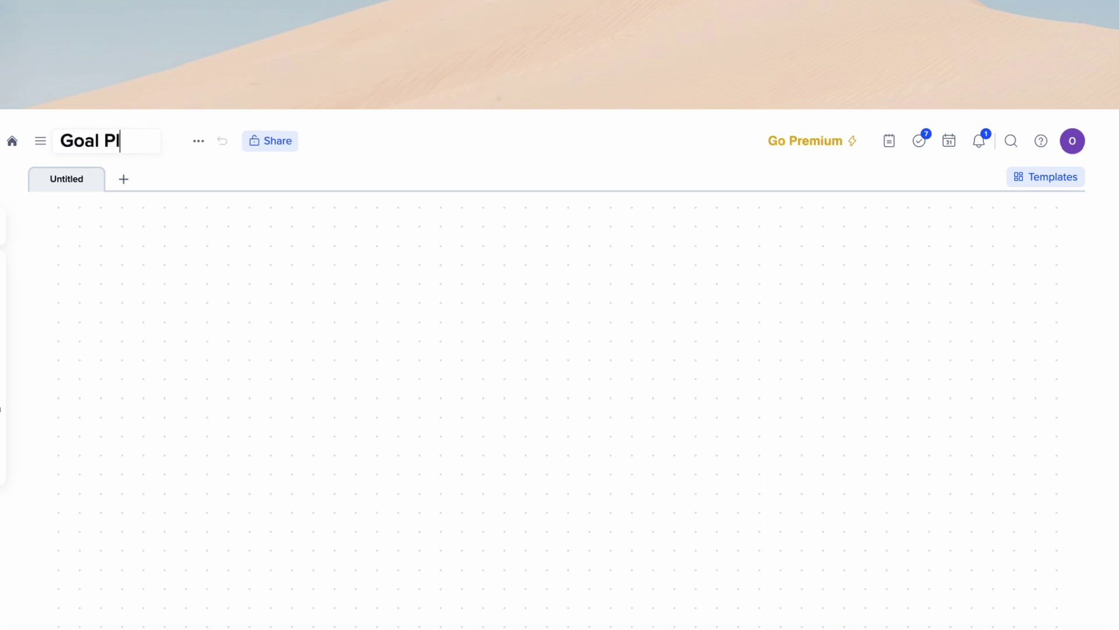
pyautogui.write('anner 2025')
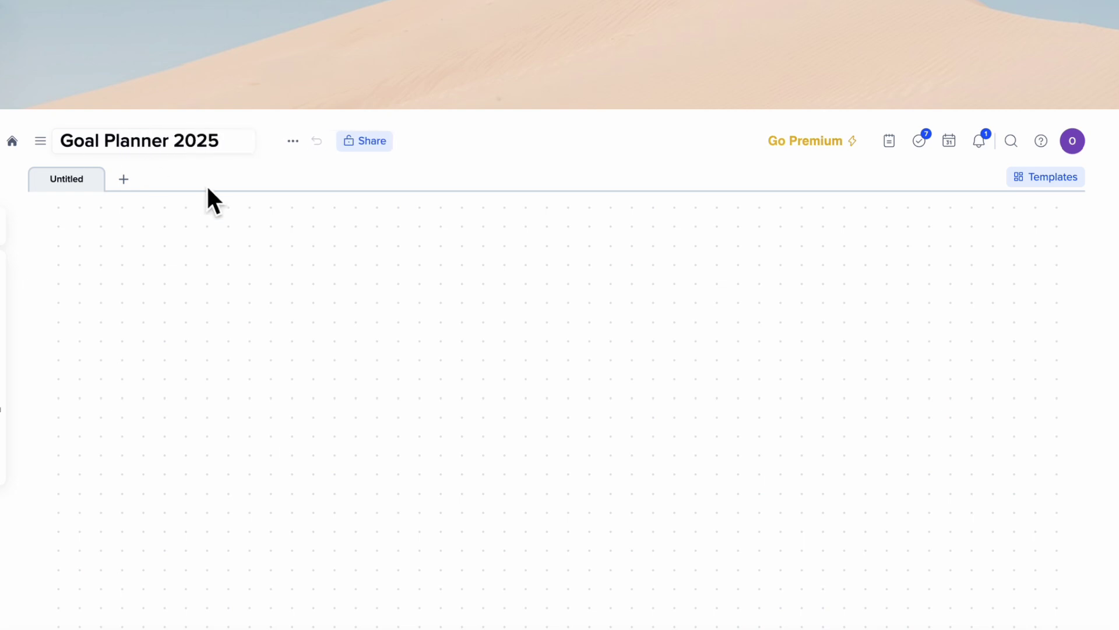
pyautogui.click(212, 182)
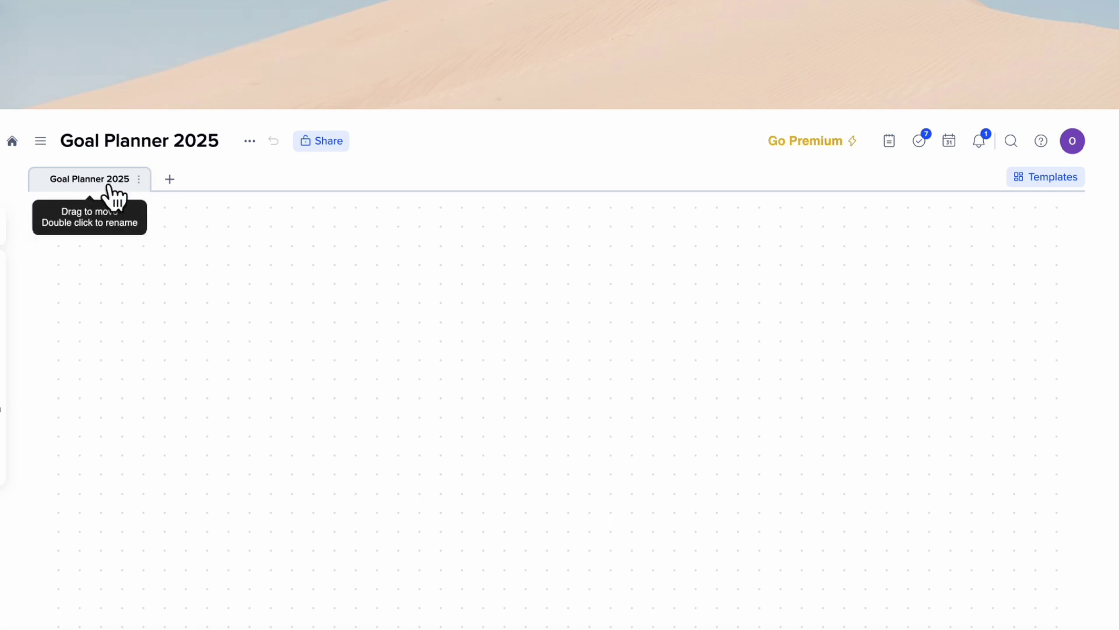
# Step: Rename the project's first page as "Vision Board"
pyautogui.click(139, 179)
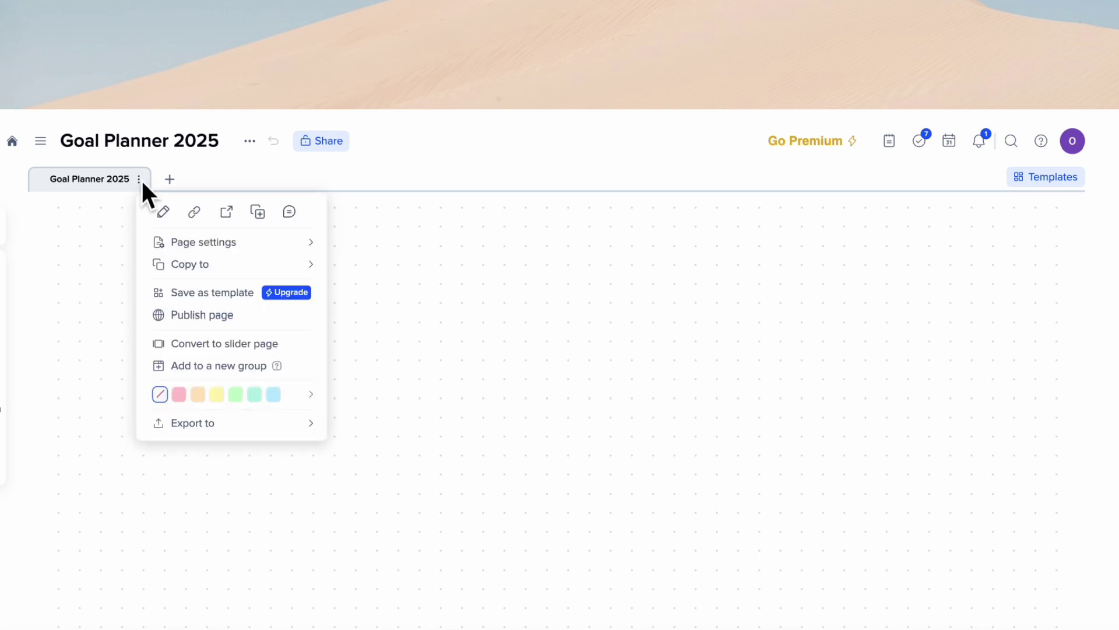
pyautogui.click(163, 212)
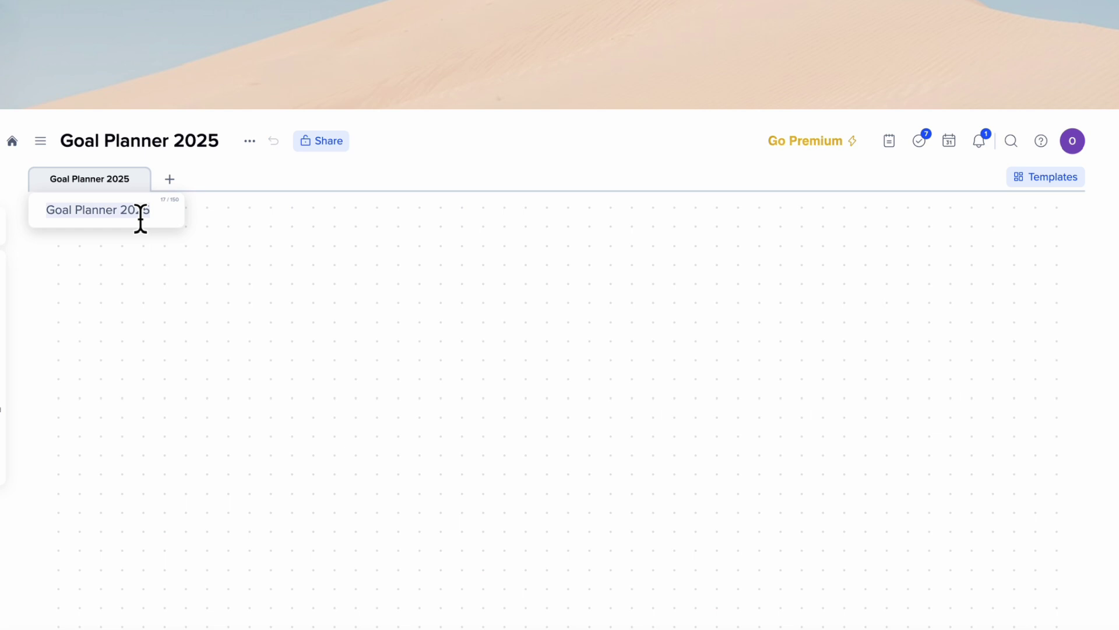
pyautogui.write('Vision Board')
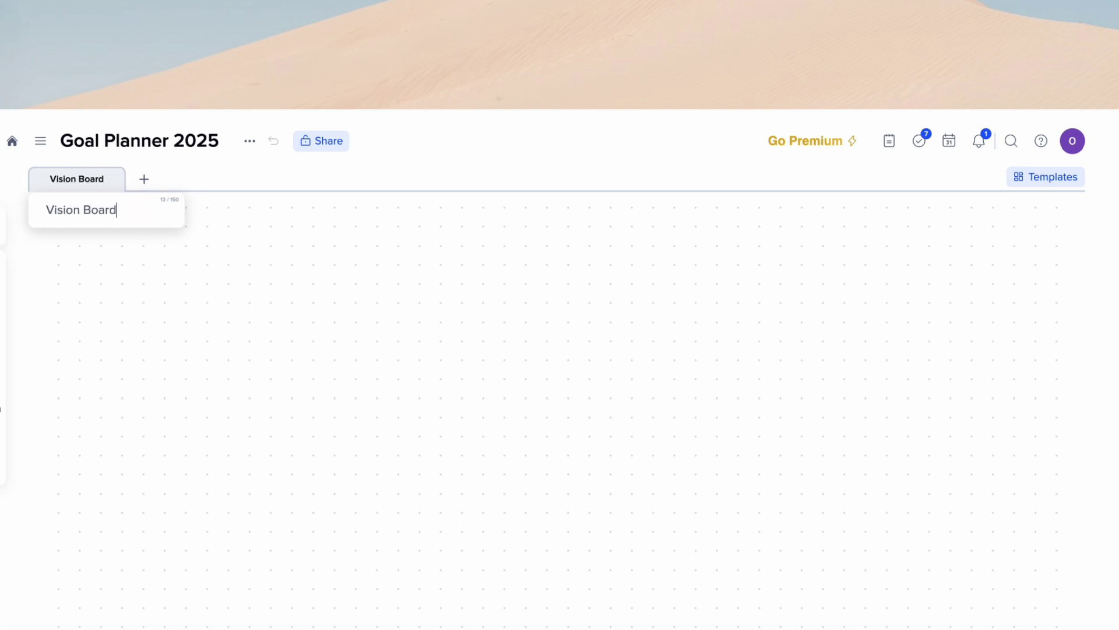
pyautogui.press('Return')
# Step: Set the Vision Board page's tab color to the muted brownish-pink swatch at the end of the full palette
pyautogui.click(113, 179)
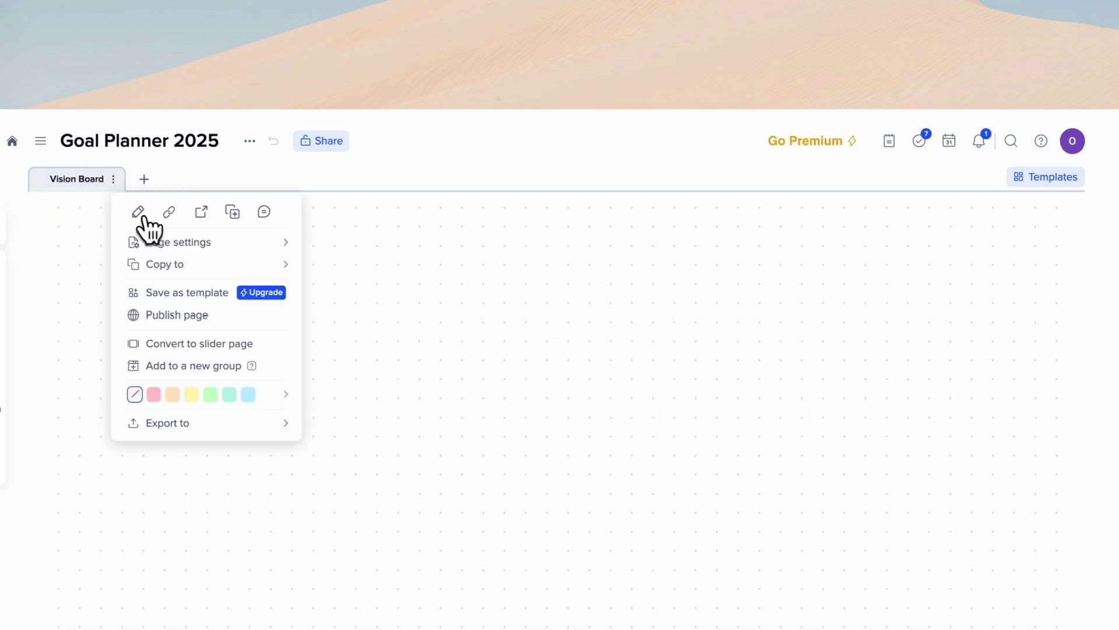
pyautogui.moveTo(290, 394)
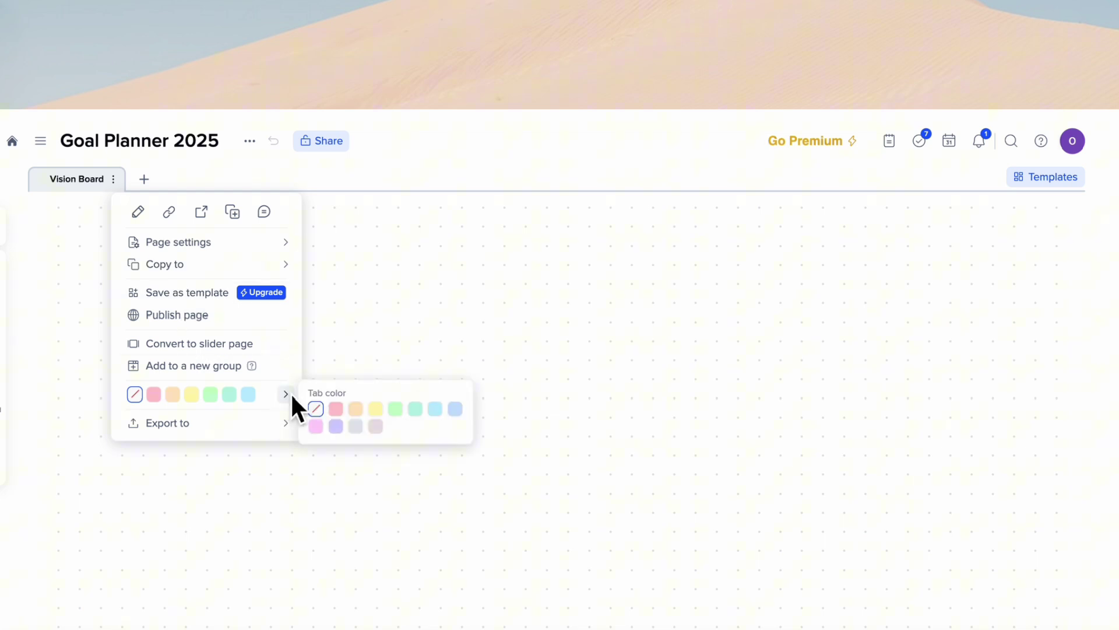
pyautogui.click(375, 426)
pyautogui.click(379, 214)
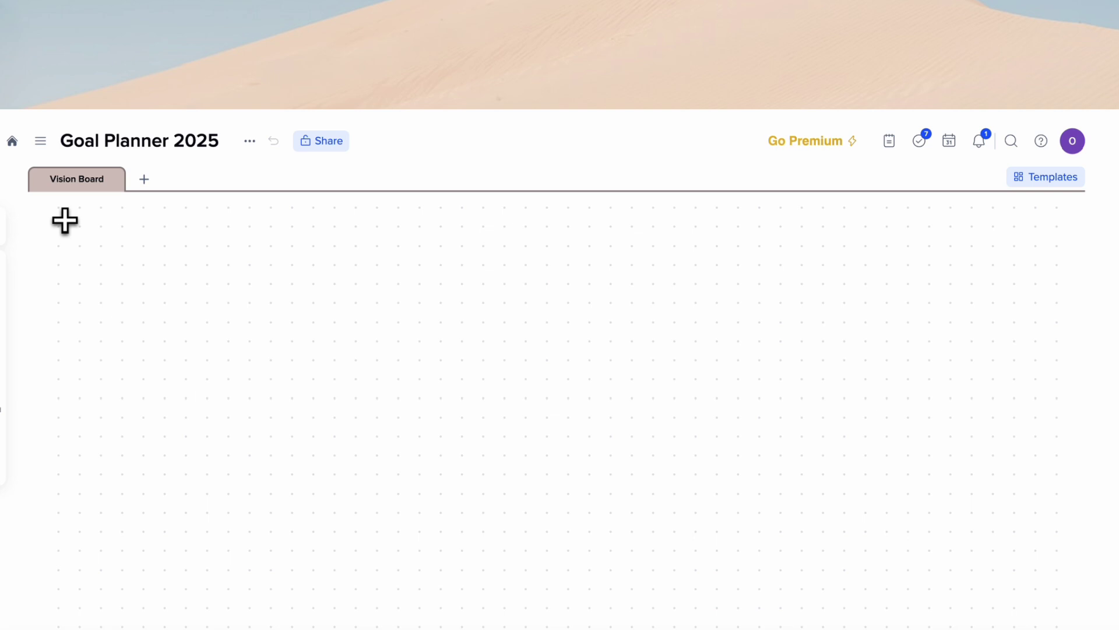
# Step: Draw a wide, short tile at the upper-left of the page's grid and title it THEME: "New Directions"
pyautogui.moveTo(65, 221); pyautogui.dragTo(332, 285)
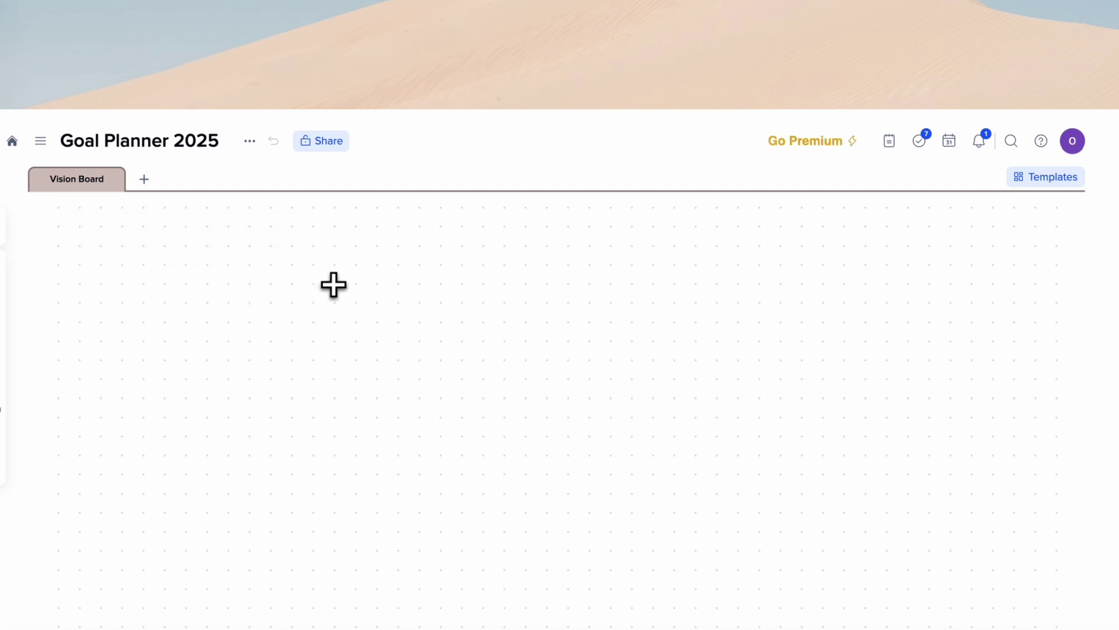
pyautogui.click(99, 243)
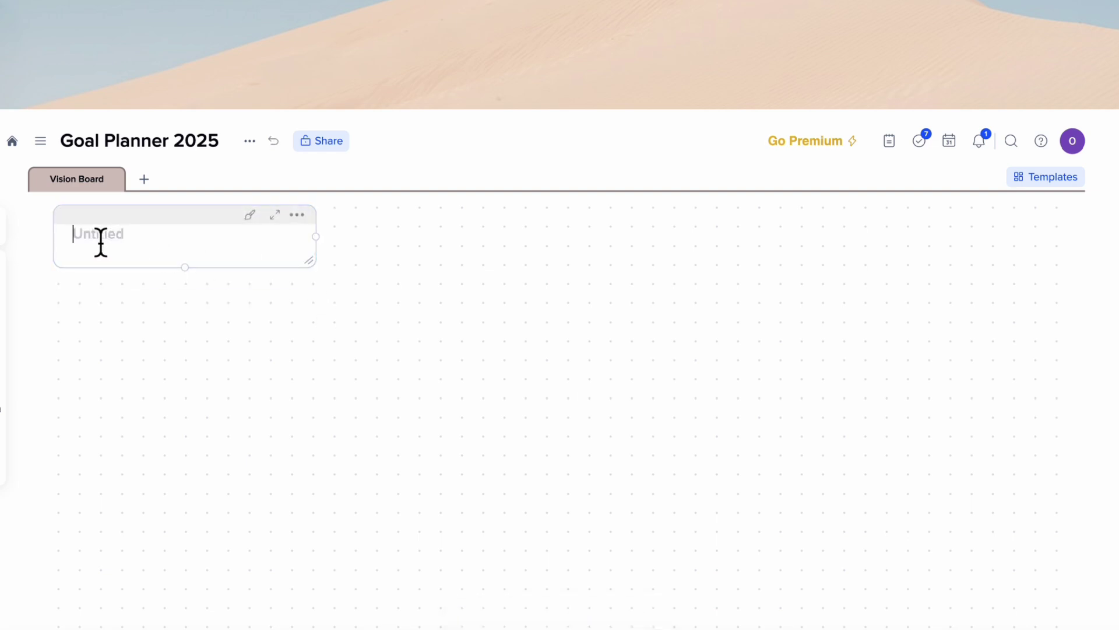
pyautogui.write('THEME: "New Directions"')
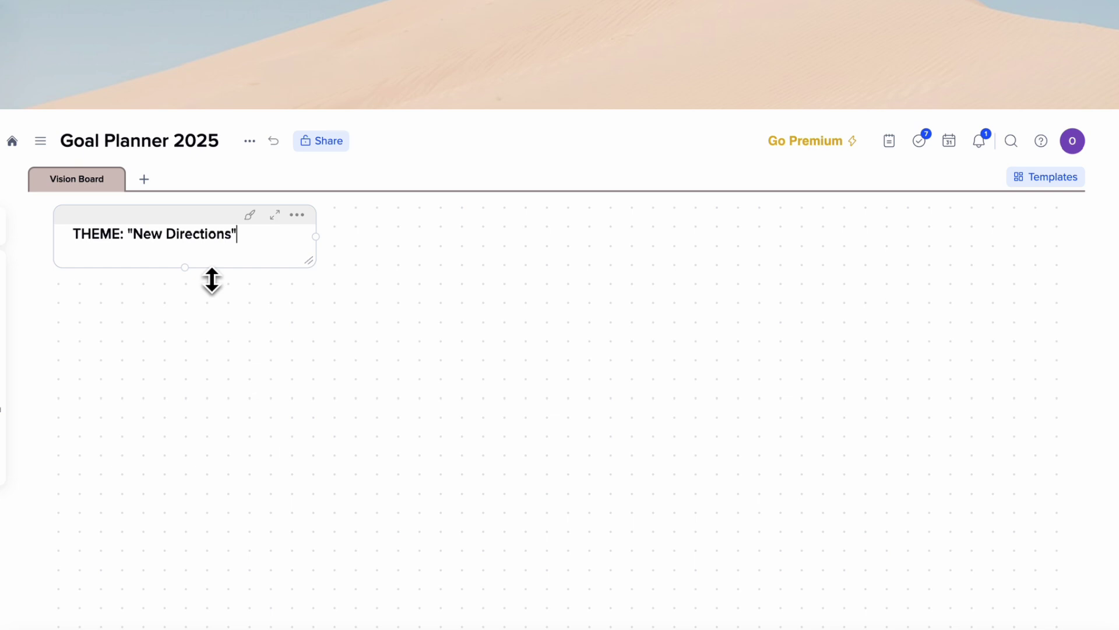
# Step: Give the theme tile the white style with a thin colored top bar, in the light brownish-beige color
pyautogui.click(250, 215)
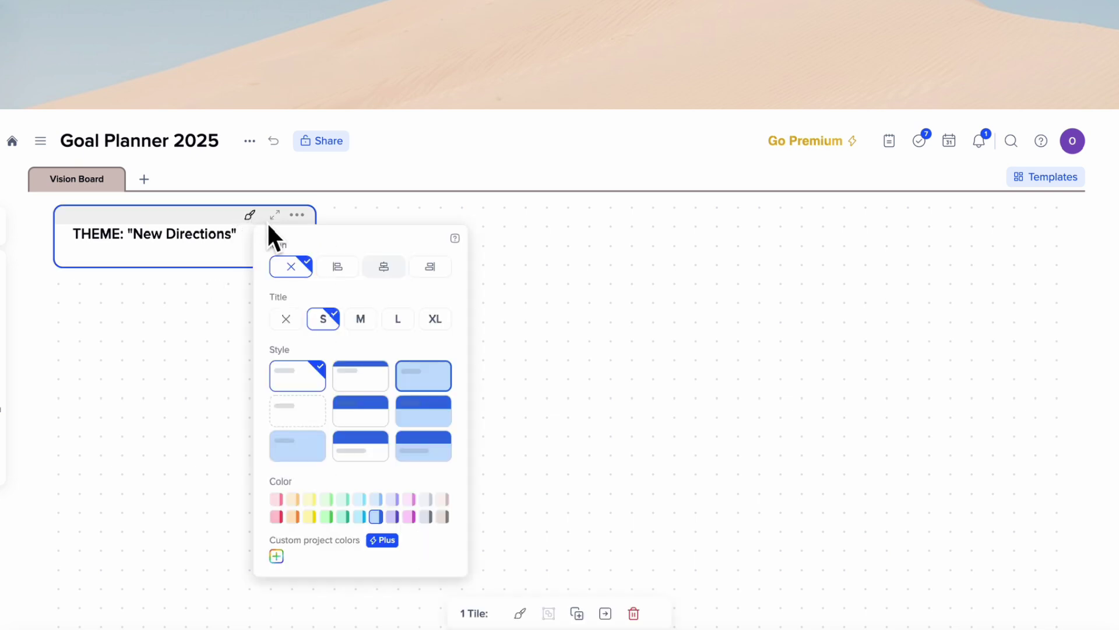
pyautogui.click(355, 381)
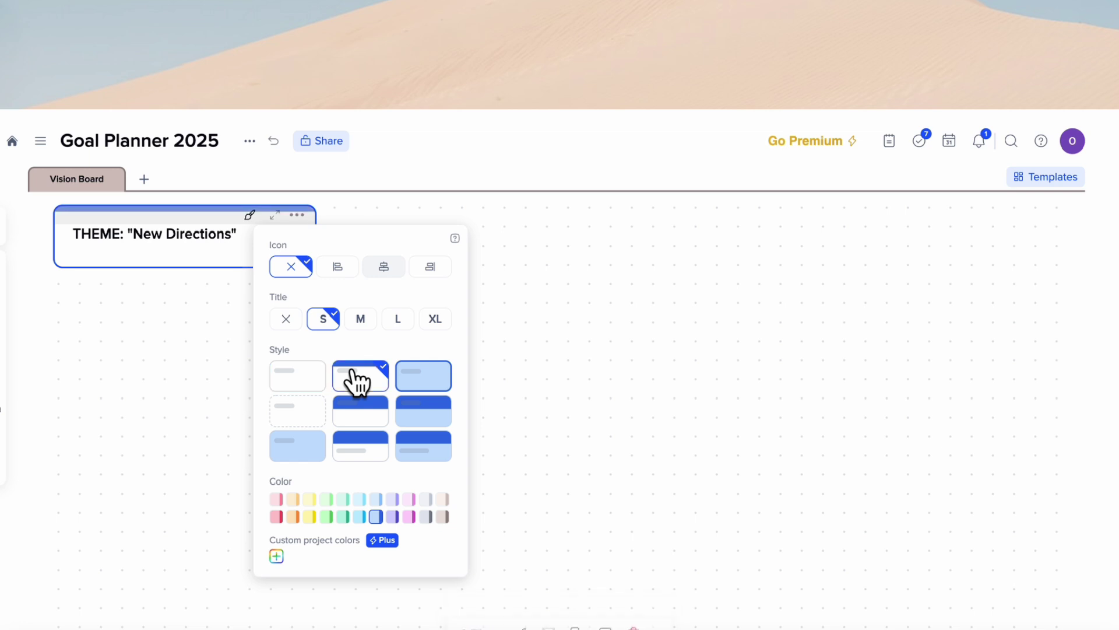
pyautogui.click(442, 499)
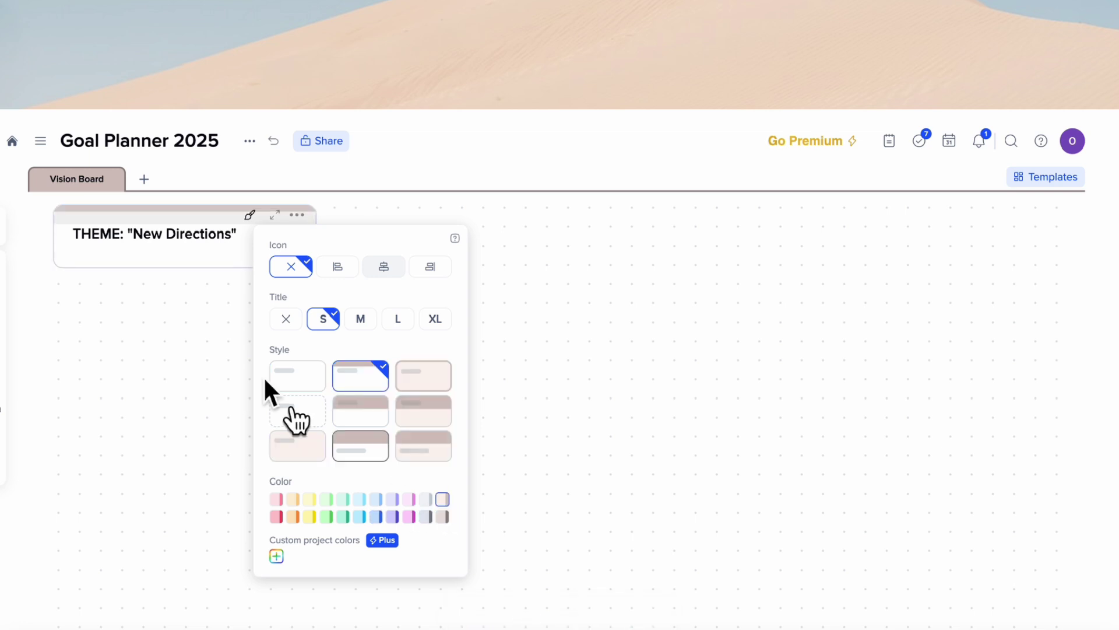
pyautogui.click(190, 297)
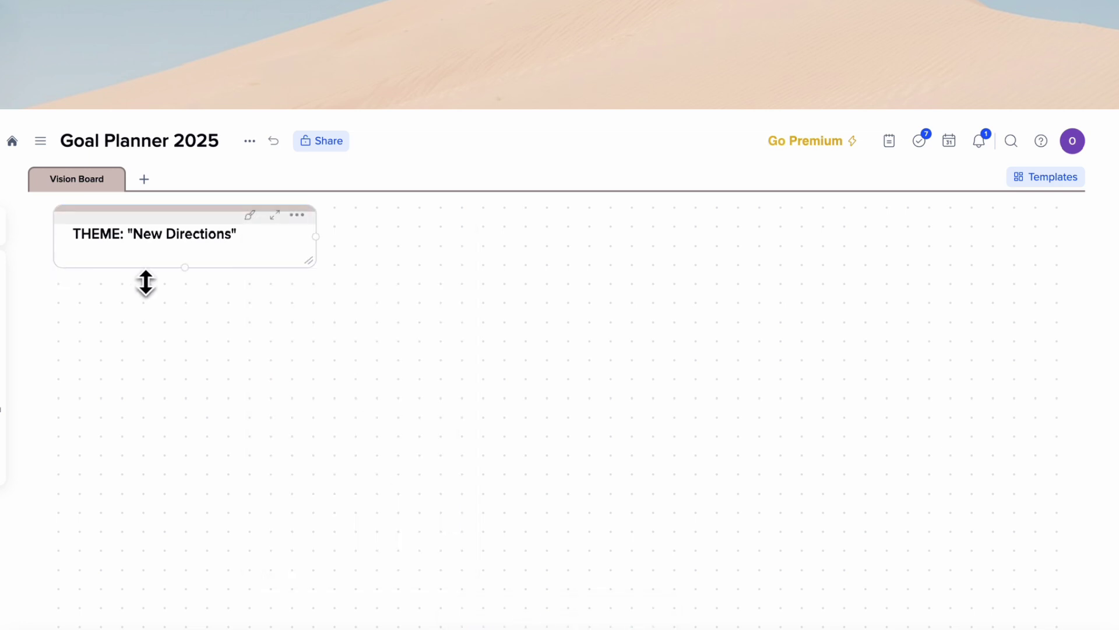
# Step: Duplicate the theme tile and place the copy directly beneath the original
pyautogui.click(297, 215)
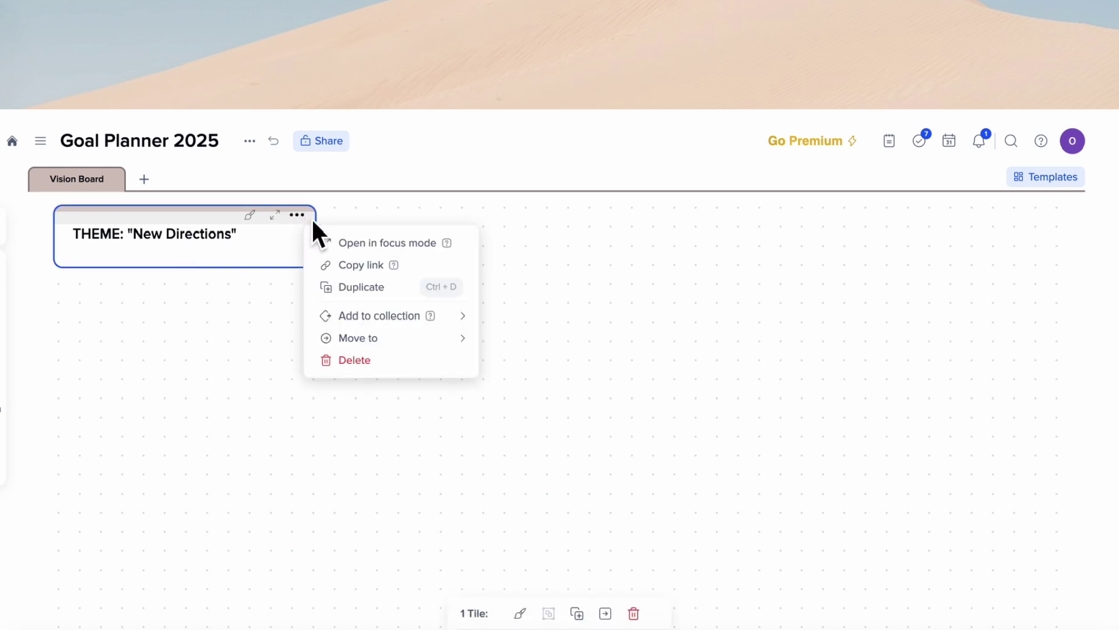
pyautogui.click(361, 287)
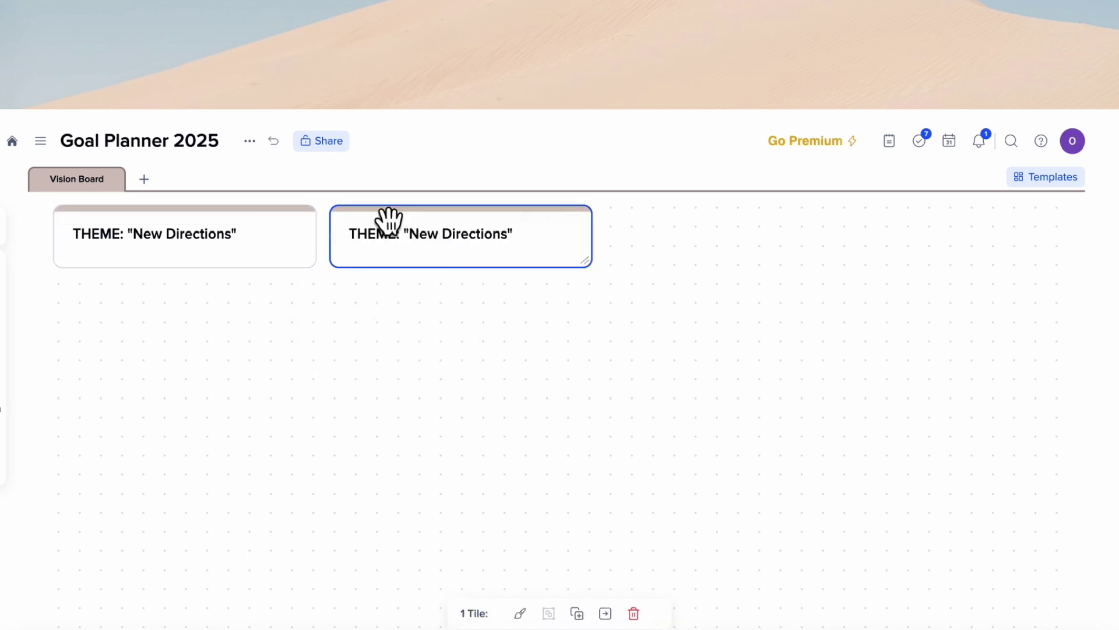
pyautogui.moveTo(399, 212); pyautogui.dragTo(112, 275)
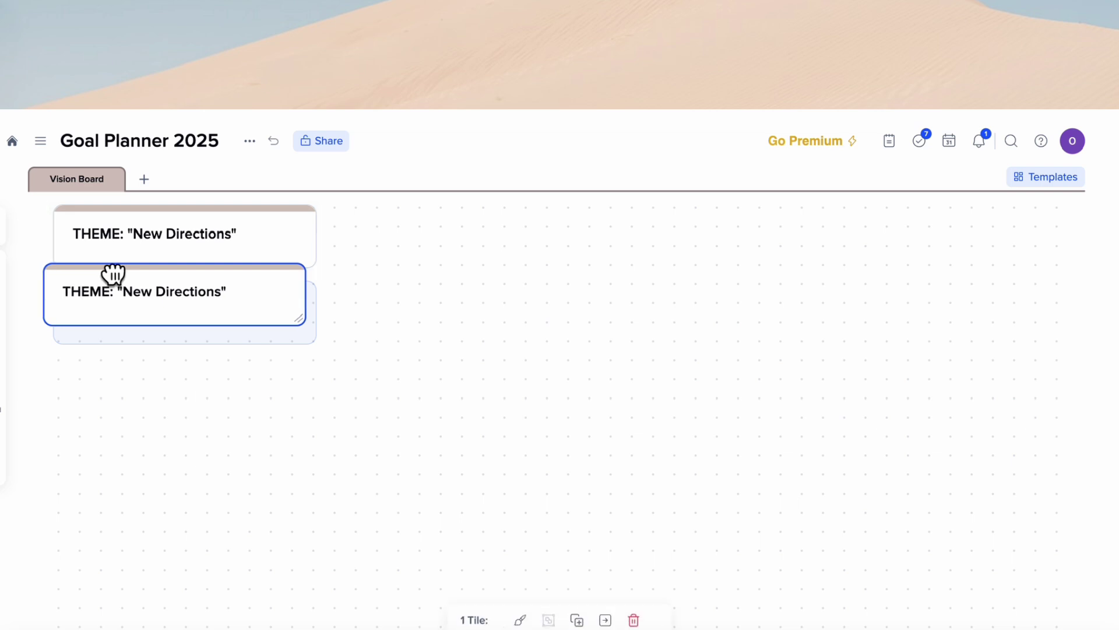
# Step: Retitle the copied tile beneath the theme tile as MISSION: "To be kind to others and myself"
pyautogui.tripleClick(129, 315)
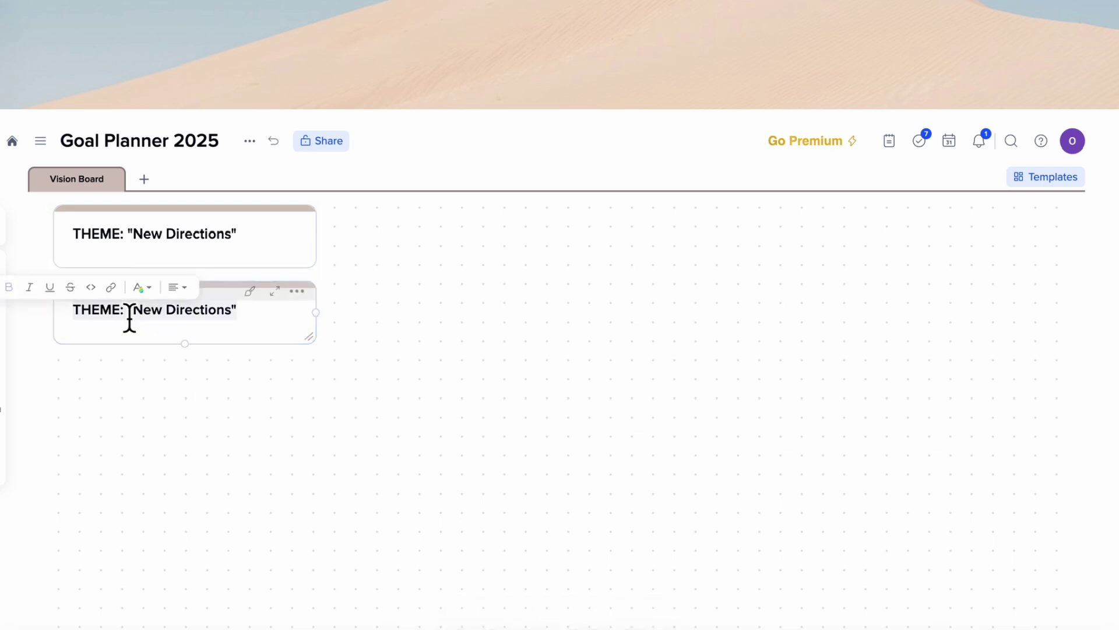
pyautogui.write('MISSI')
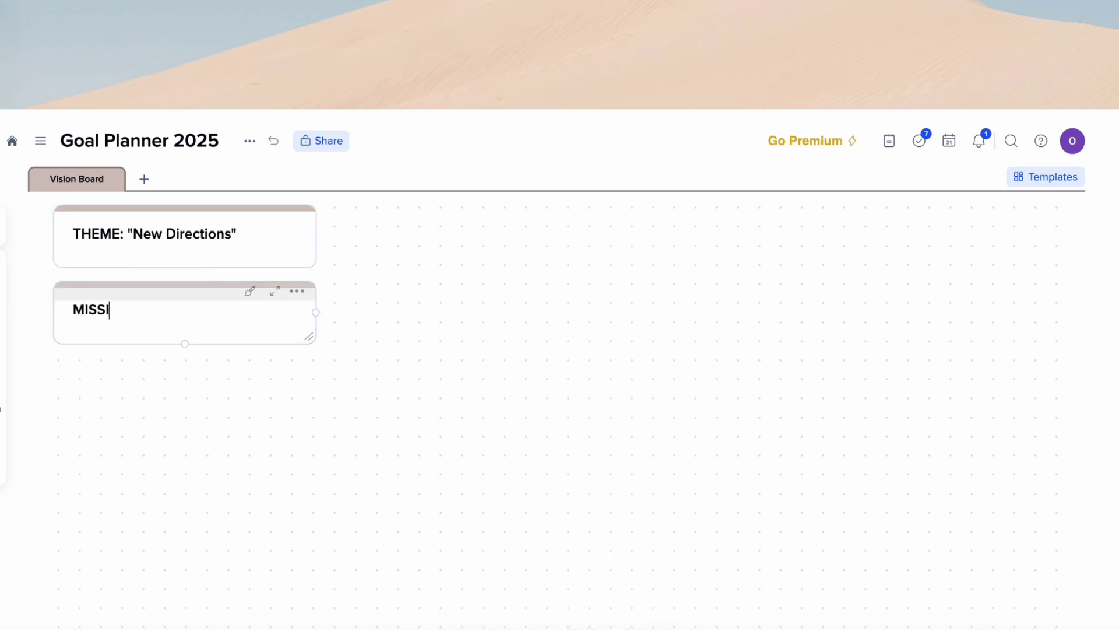
pyautogui.write('ON: "')
pyautogui.write('be kind to other')
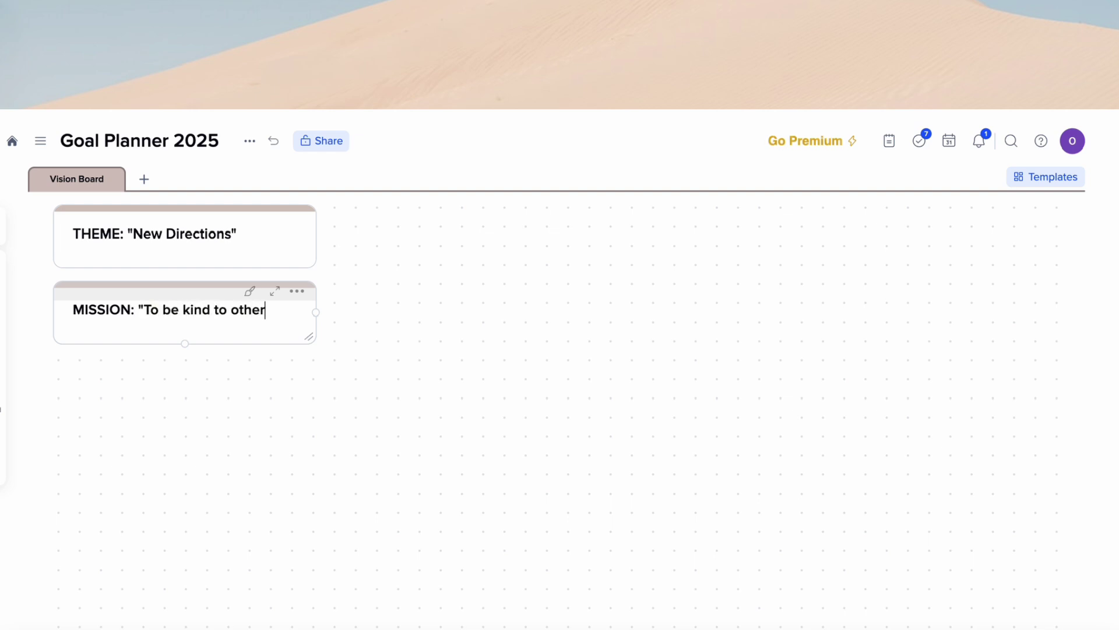
pyautogui.write('s and myself"')
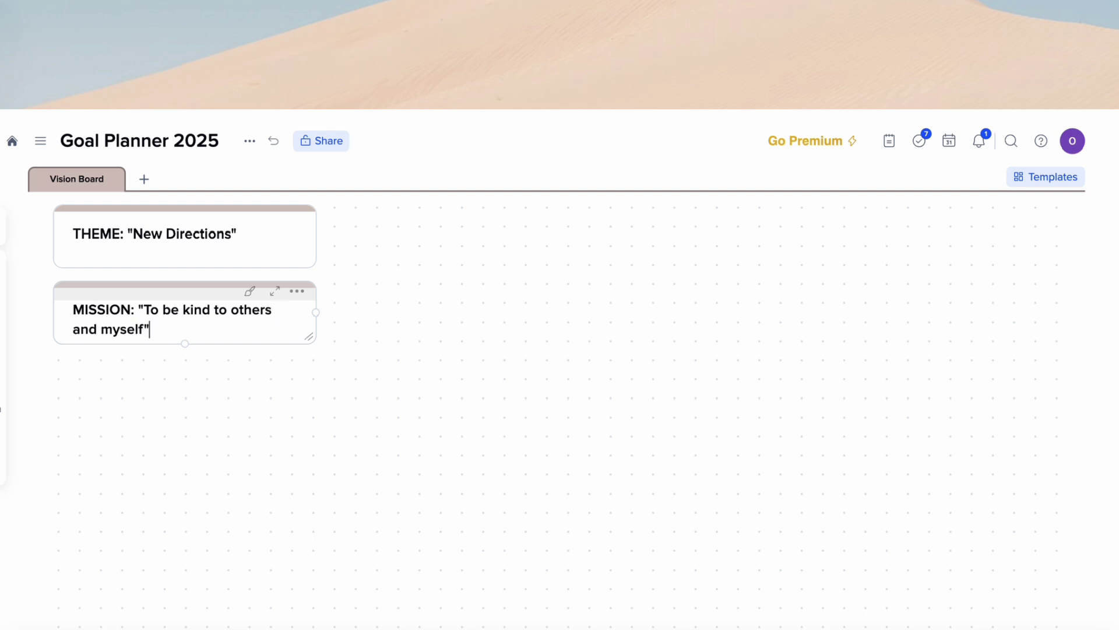
pyautogui.click(175, 382)
# Step: Duplicate the mission tile, place the copy directly beneath it, and title the copy VALUES:
pyautogui.click(298, 290)
pyautogui.click(344, 364)
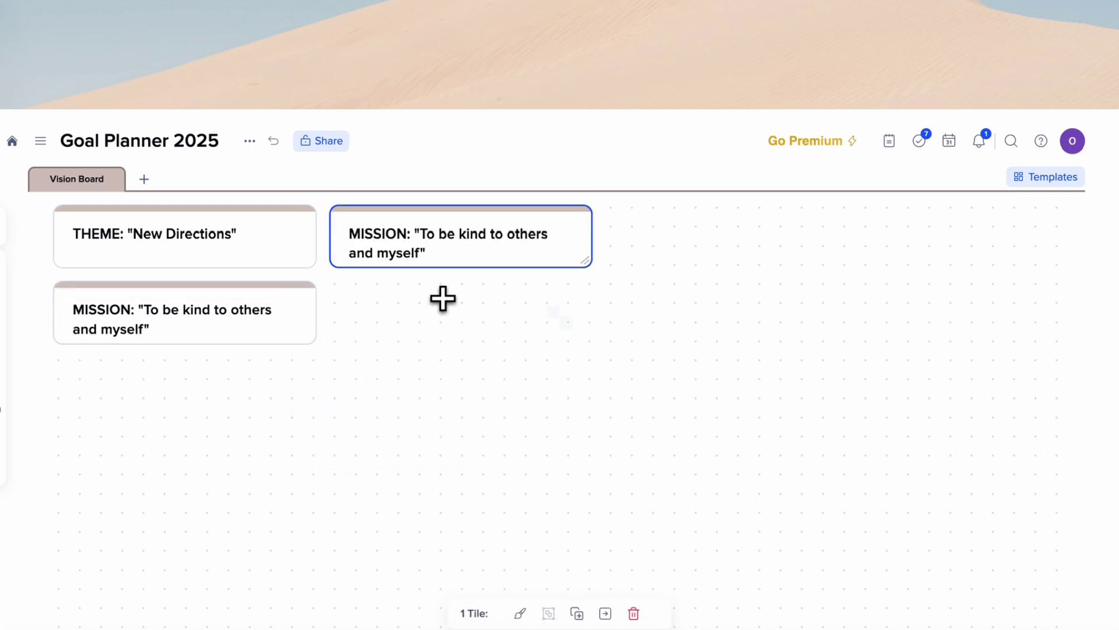
pyautogui.moveTo(450, 220); pyautogui.dragTo(165, 375)
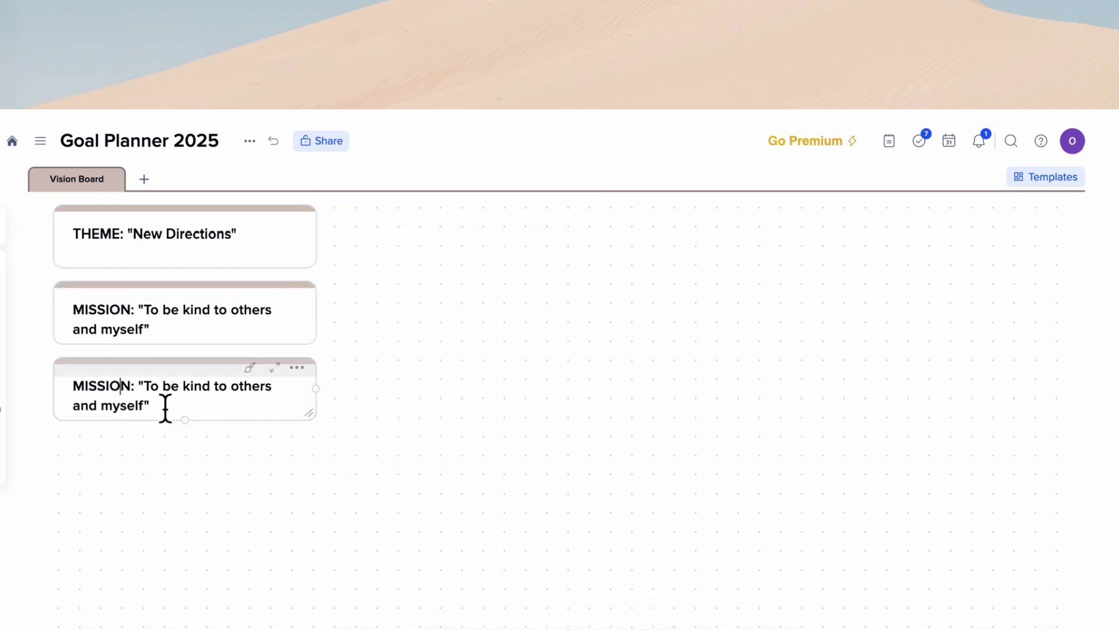
pyautogui.doubleClick(60, 393)
pyautogui.hotkey('ctrl', 'a')
pyautogui.write('VALUES:')
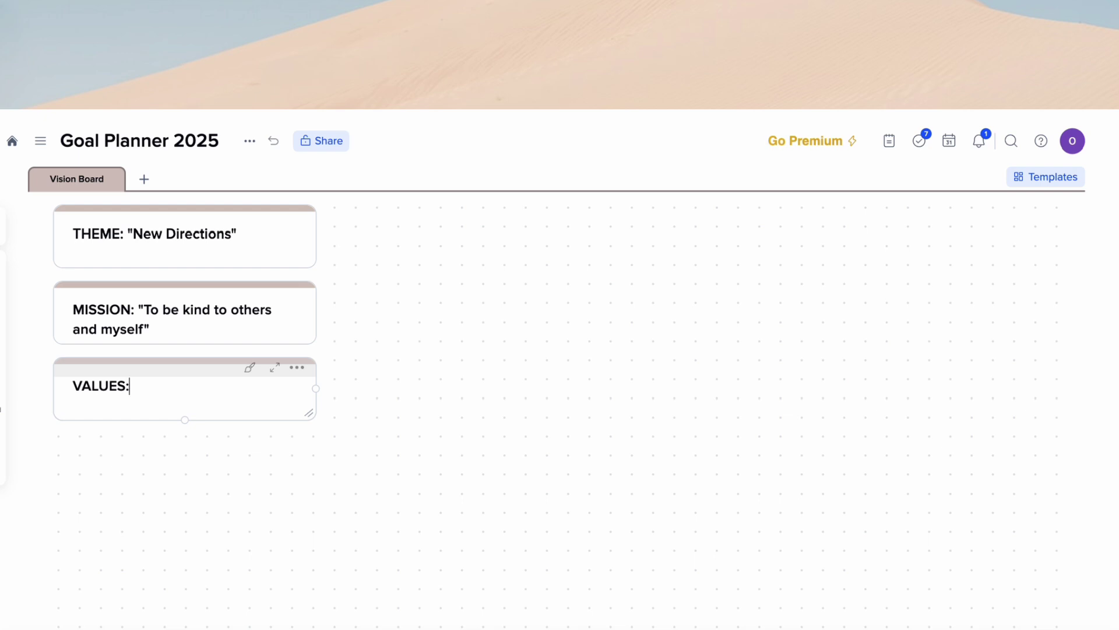
# Step: Add a bulleted list to the values tile with the items Connection, Creativity and Kindness
pyautogui.press('Return')
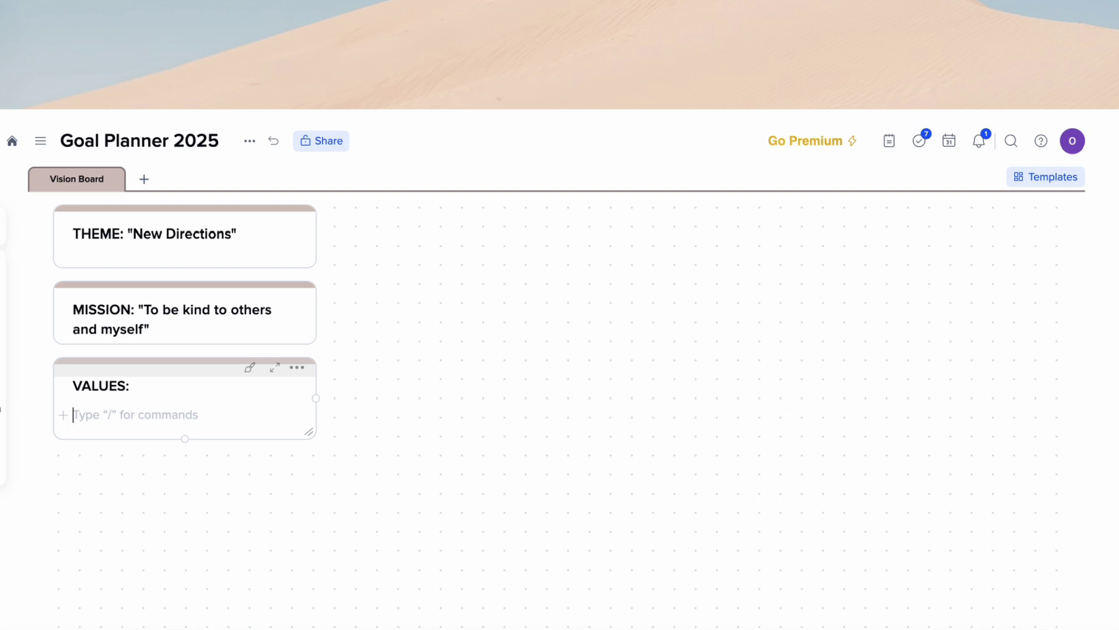
pyautogui.write('- Connection')
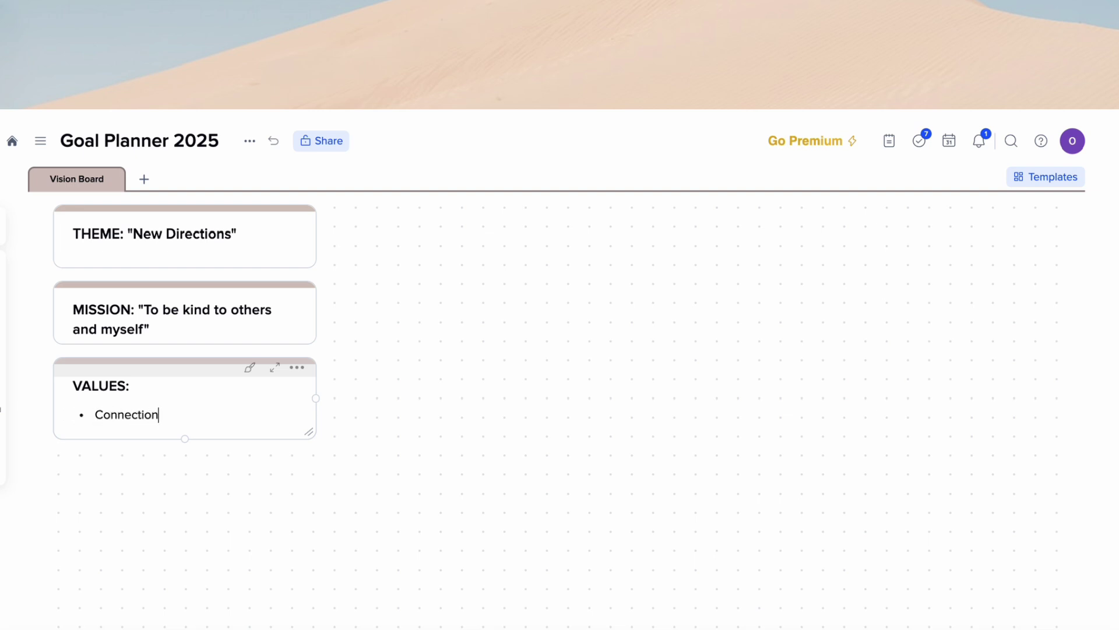
pyautogui.press('Return')
pyautogui.write('Creativity')
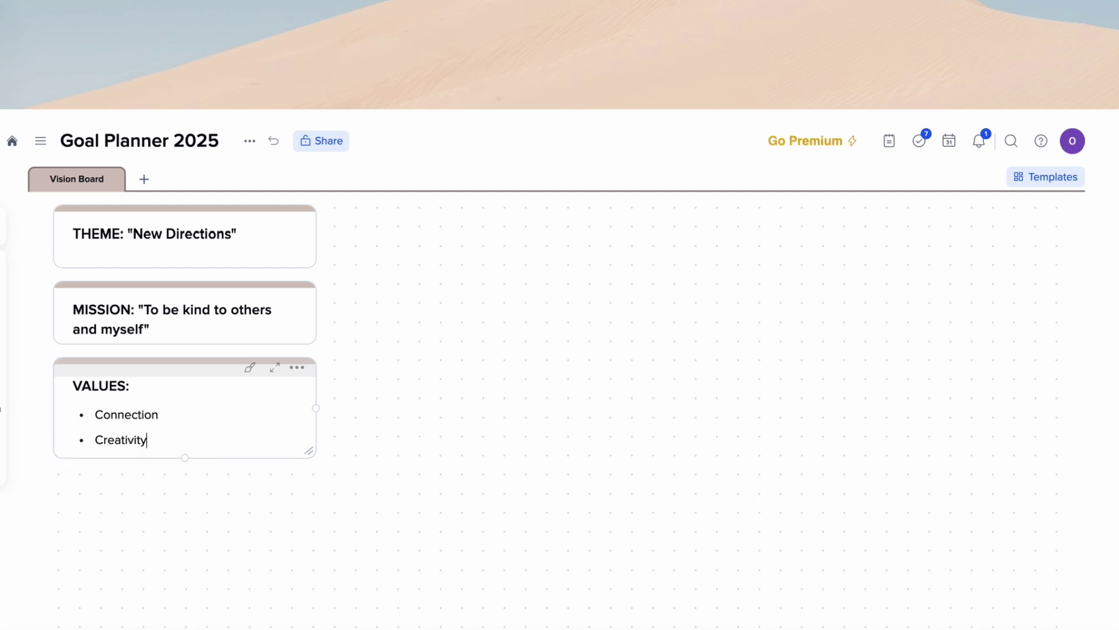
pyautogui.press('Return')
pyautogui.write('Kindness')
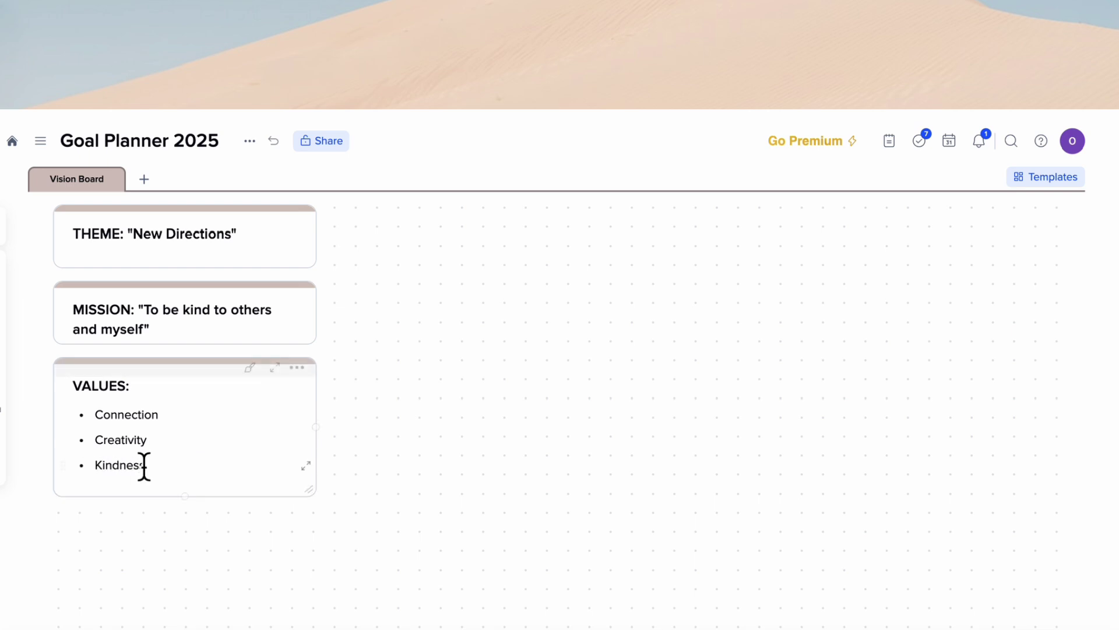
# Step: Make the three bulleted items in the values tile bold
pyautogui.moveTo(159, 470); pyautogui.dragTo(92, 419)
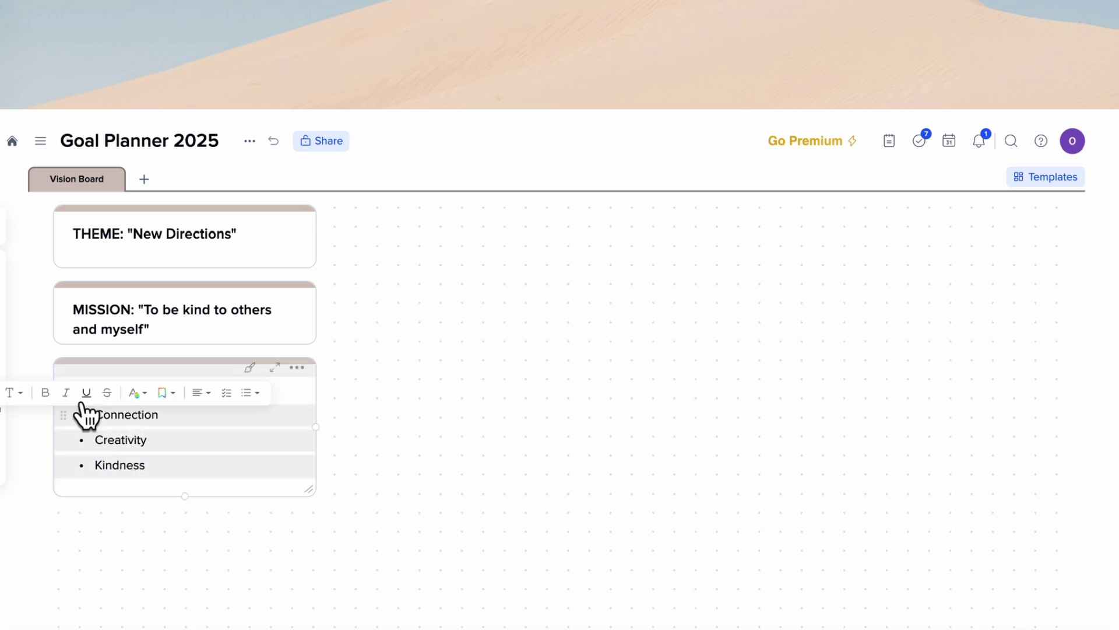
pyautogui.click(46, 392)
pyautogui.click(347, 483)
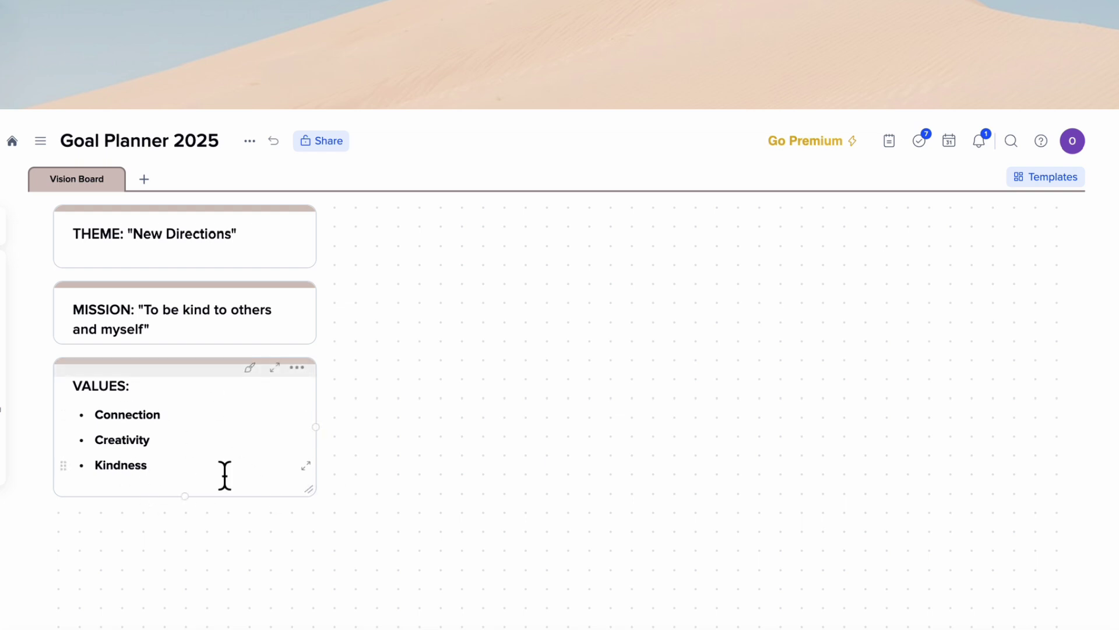
# Step: Duplicate the values tile and place the copy directly beneath the original
pyautogui.scroll(-2, 224, 475)
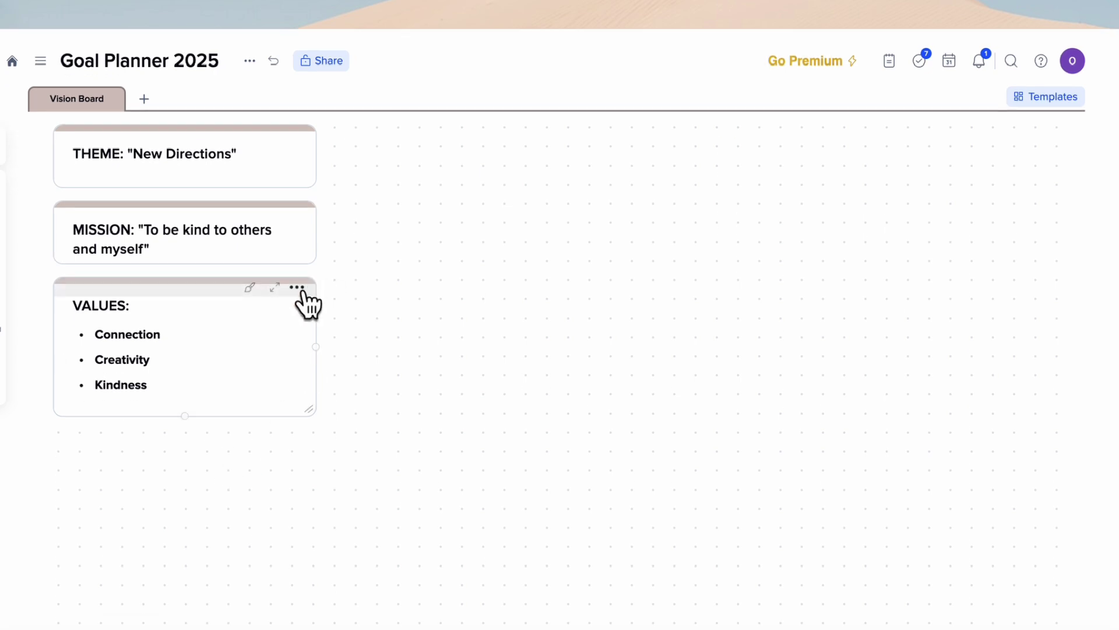
pyautogui.click(297, 286)
pyautogui.click(353, 360)
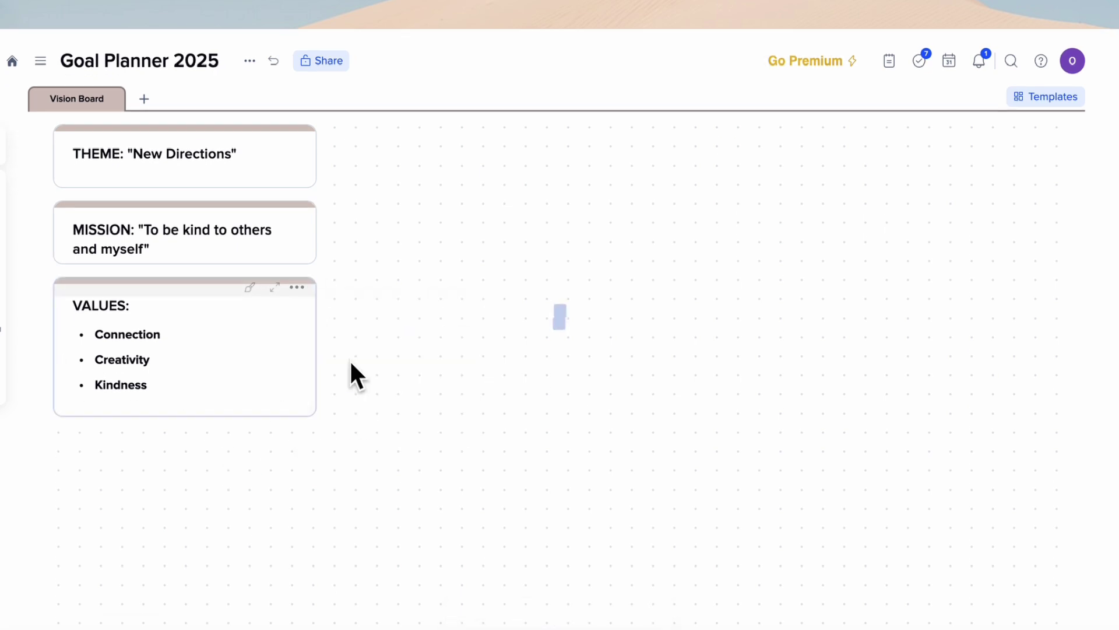
pyautogui.moveTo(400, 155); pyautogui.dragTo(102, 426)
pyautogui.scroll(-2, 140, 432)
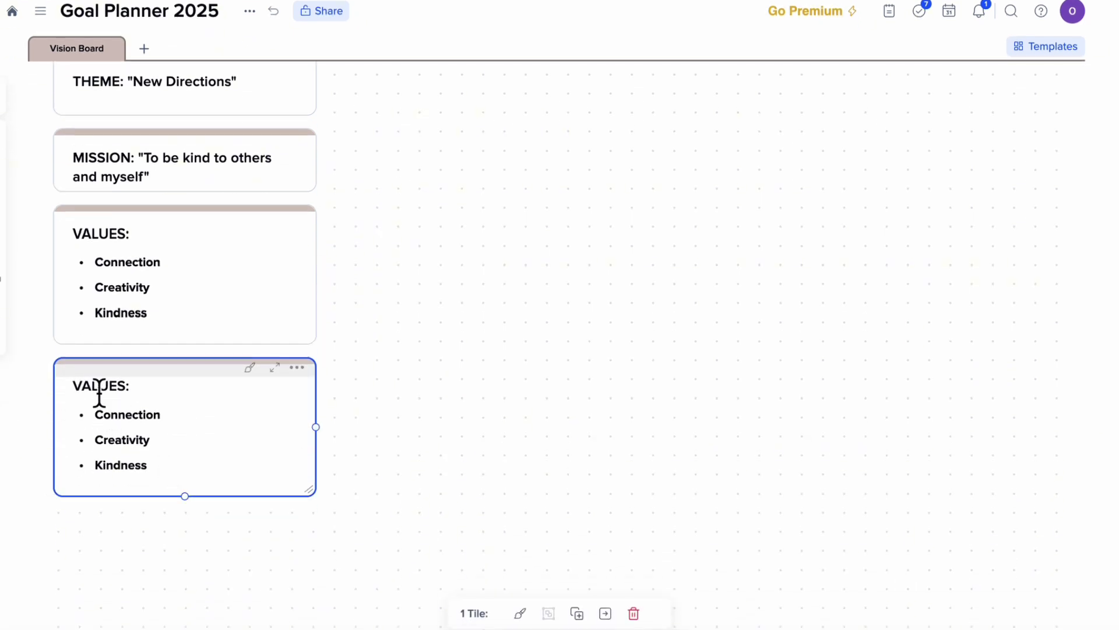
# Step: Retitle the copied values tile as LETTER TO MYSELF: and remove its bulleted items
pyautogui.doubleClick(99, 386)
pyautogui.write('LETTER ')
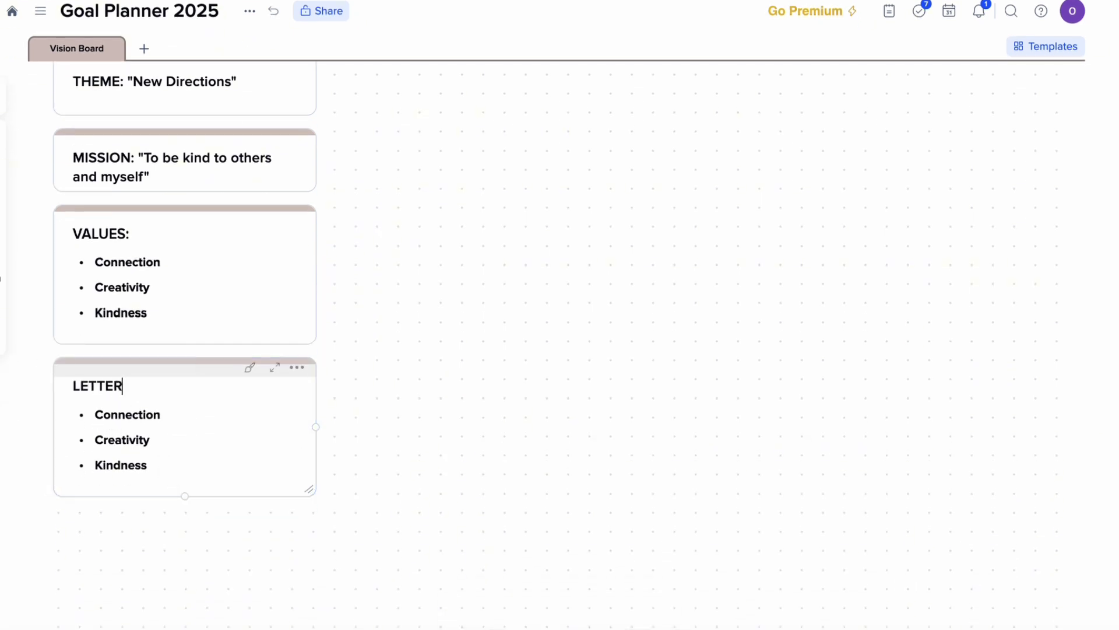
pyautogui.write('TO MYSELF')
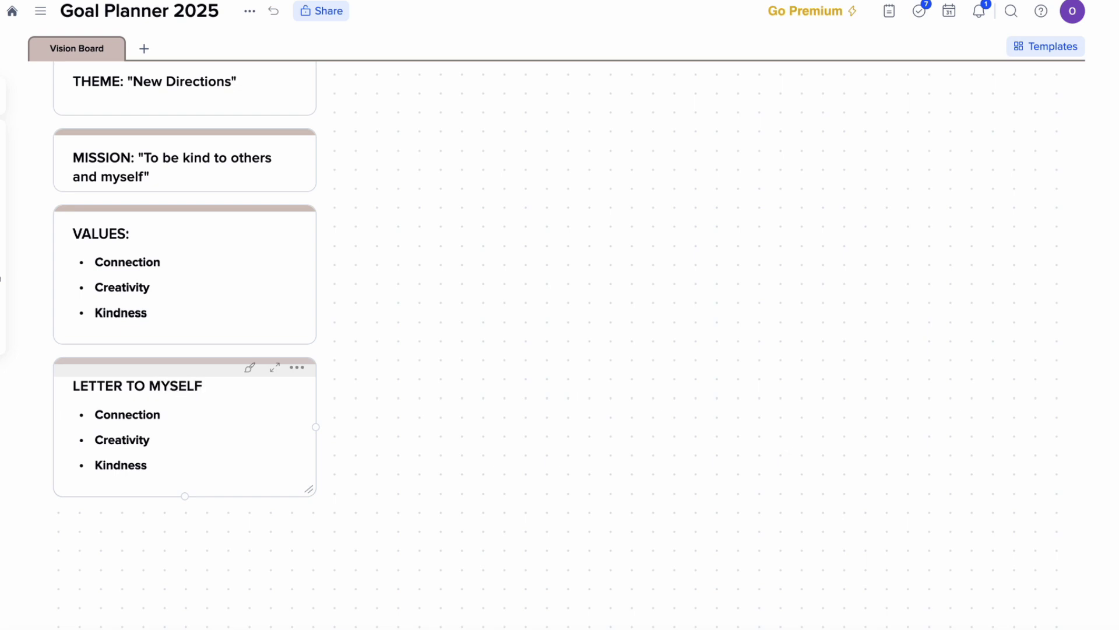
pyautogui.write(':')
pyautogui.moveTo(141, 478); pyautogui.dragTo(90, 418)
pyautogui.press('BackSpace')
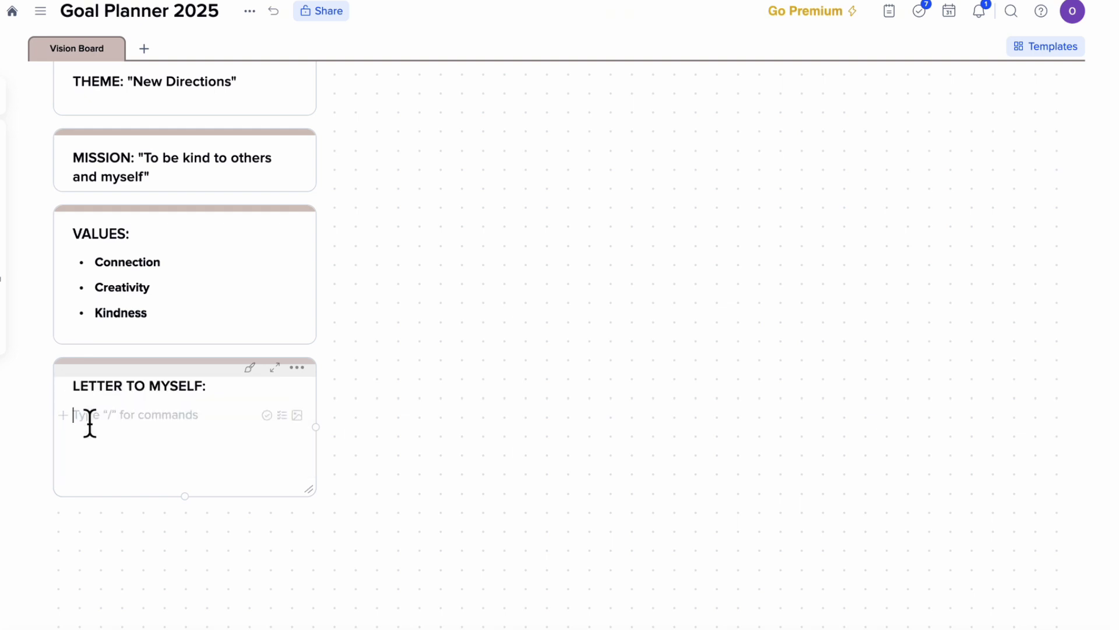
# Step: Insert a nested note titled "Dear Future Me!" in the letter tile, leaving its body empty
pyautogui.write('/')
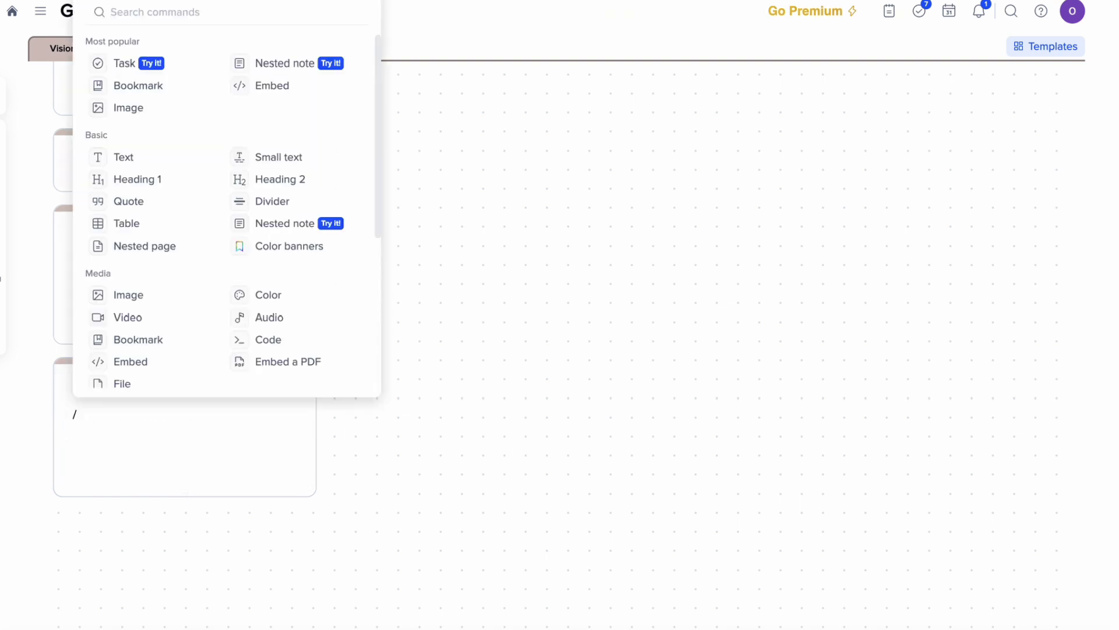
pyautogui.click(275, 60)
pyautogui.click(285, 414)
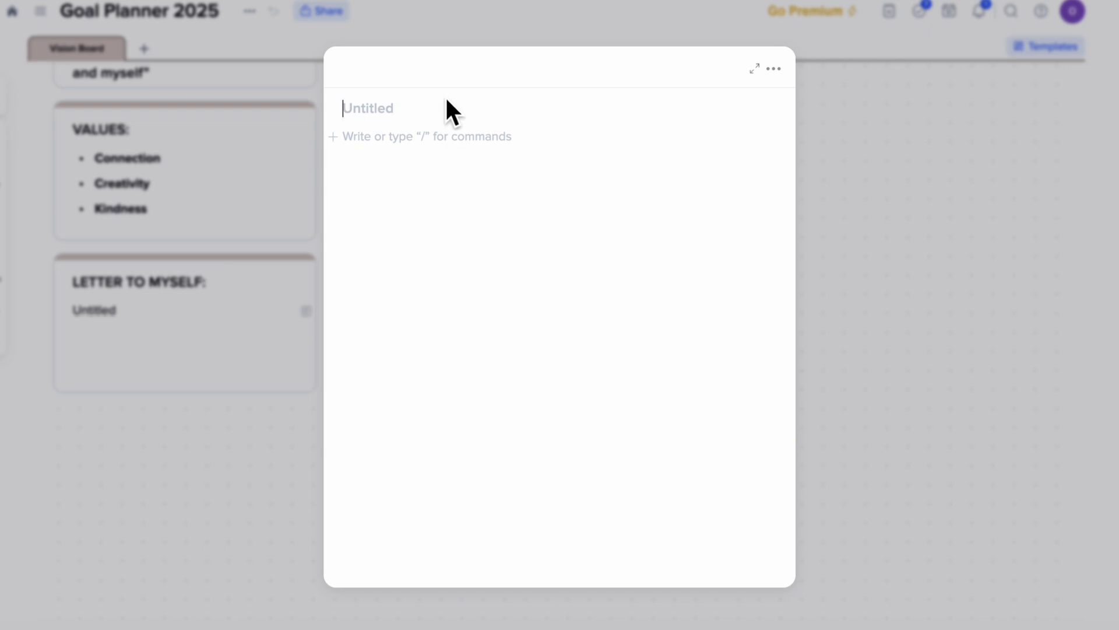
pyautogui.write('Dear Future Me!')
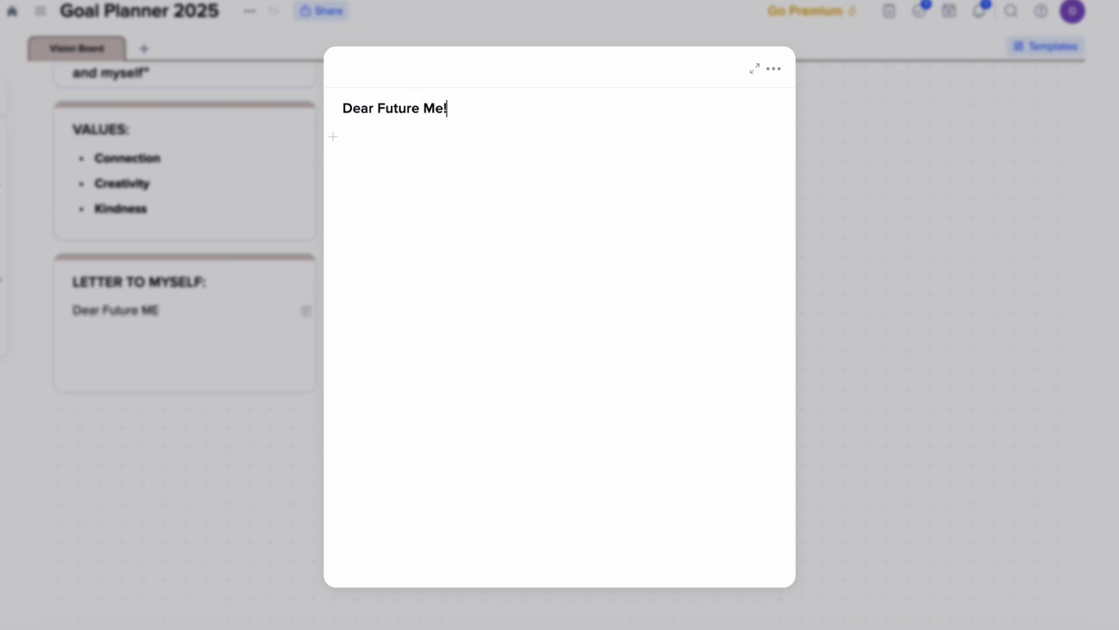
pyautogui.press('Return')
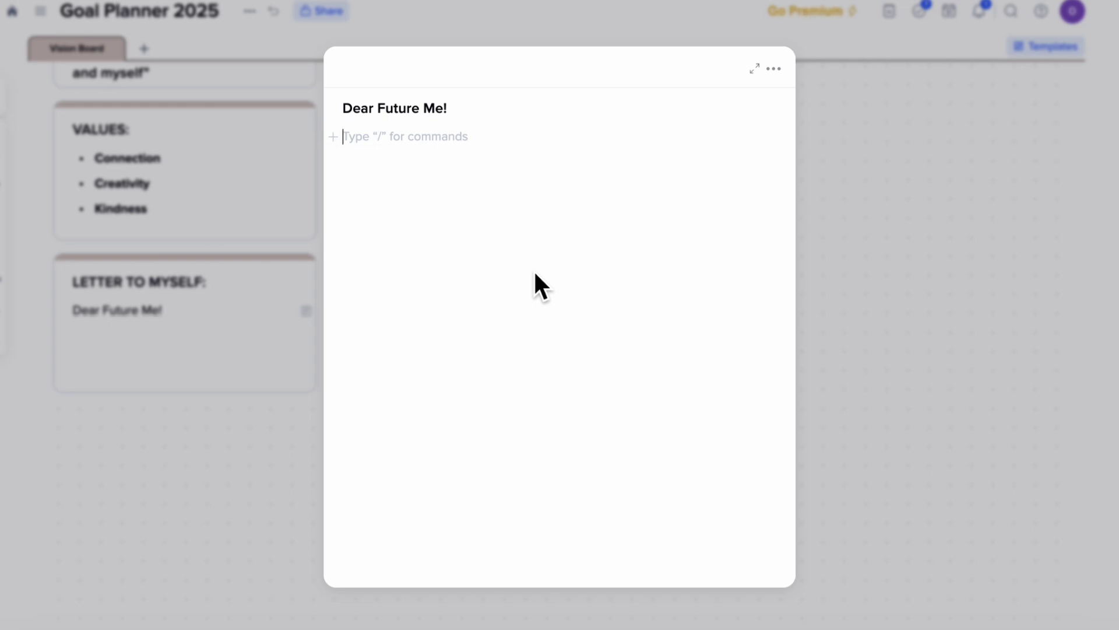
pyautogui.click(240, 373)
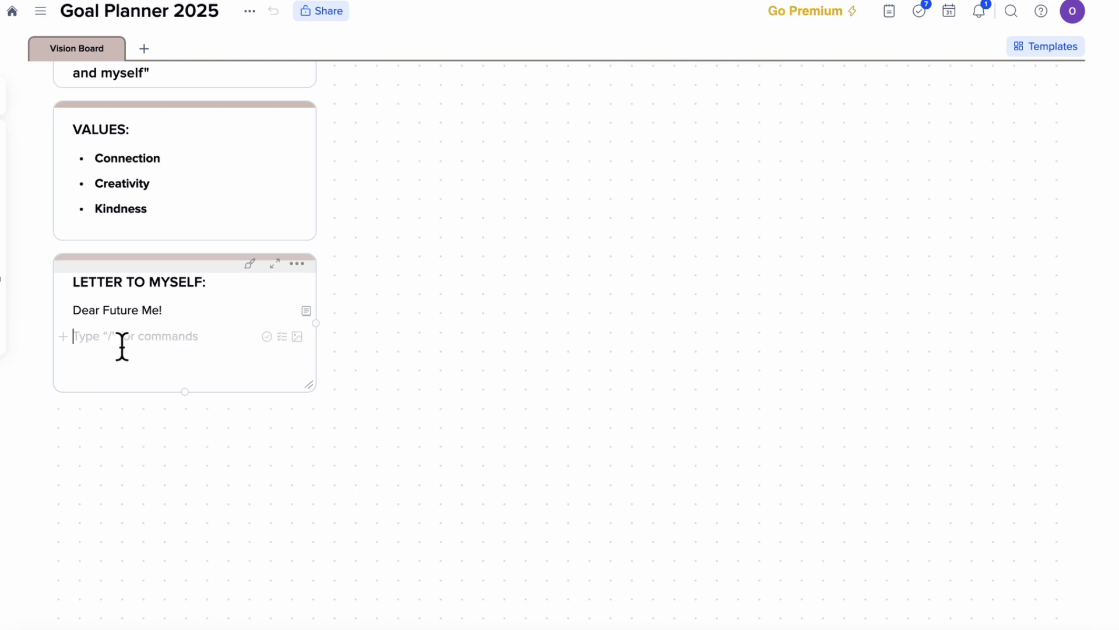
# Step: Add a task reading "Open your goal planner letter" below the nested note in the letter tile
pyautogui.write('/')
pyautogui.click(123, 63)
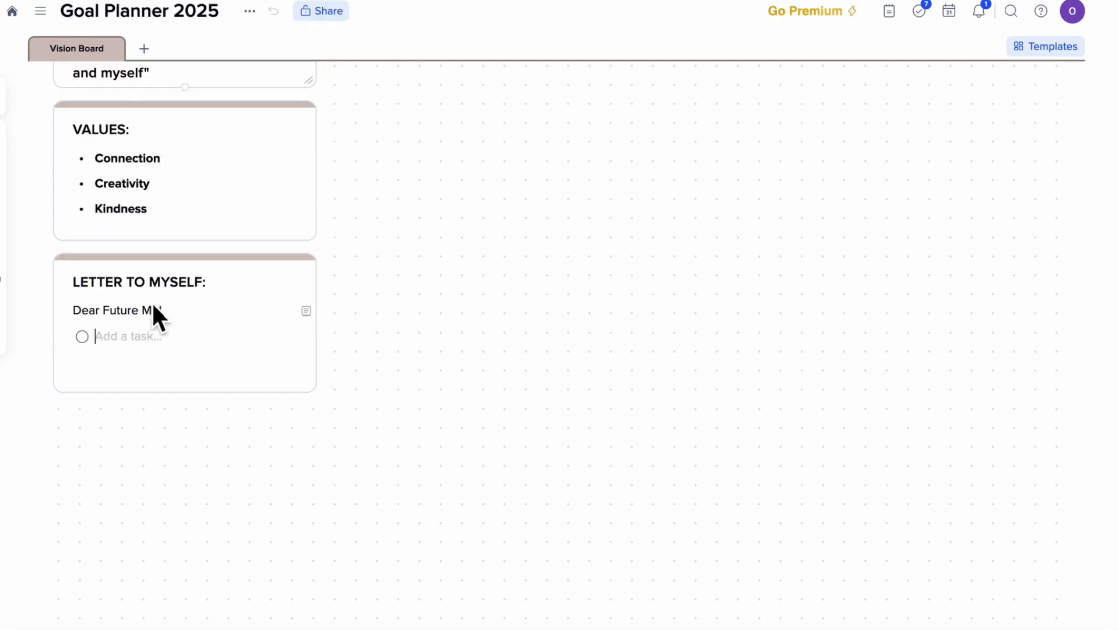
pyautogui.write('O')
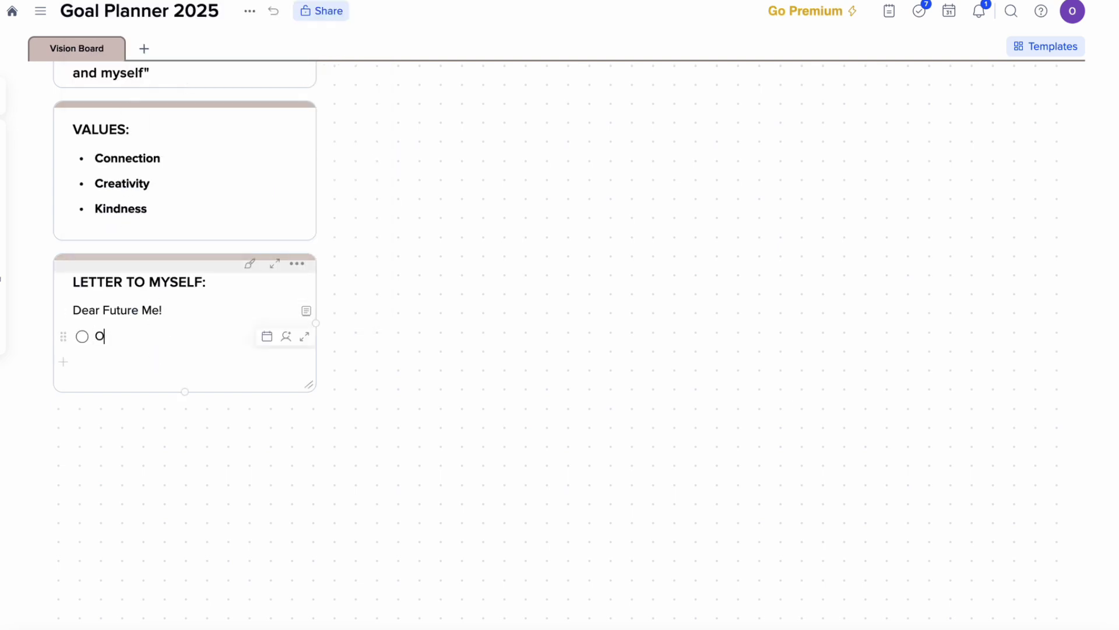
pyautogui.write('pen your goal planner letter')
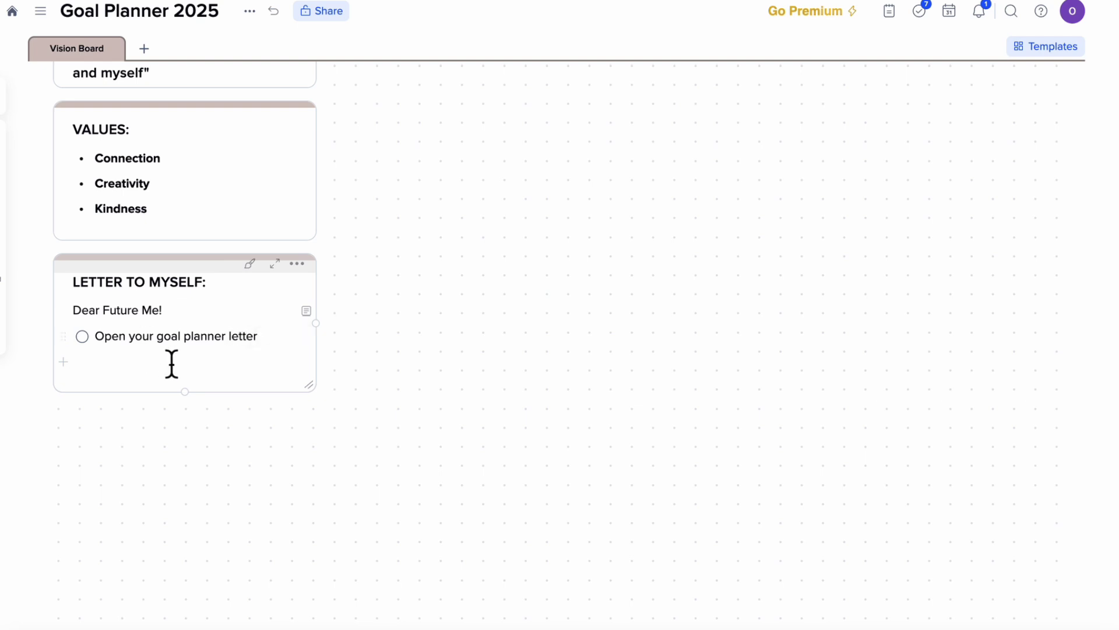
# Step: Set the letter task's due date to December 31, 2025, and check its available reminder options
pyautogui.click(268, 336)
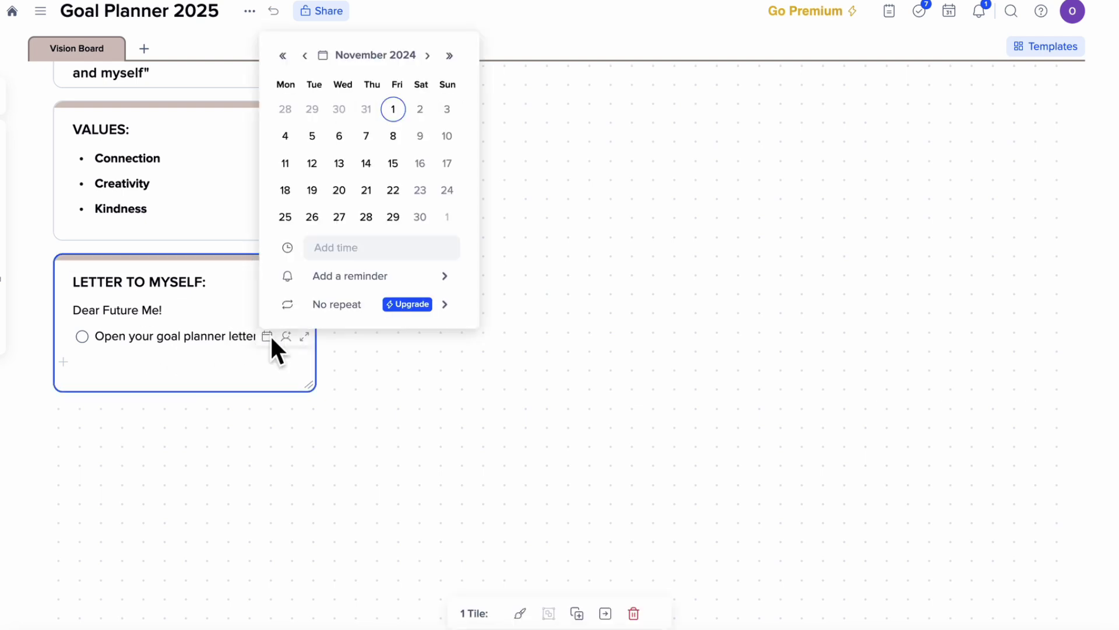
pyautogui.click(427, 56)
pyautogui.click(427, 56)
pyautogui.click(427, 56)
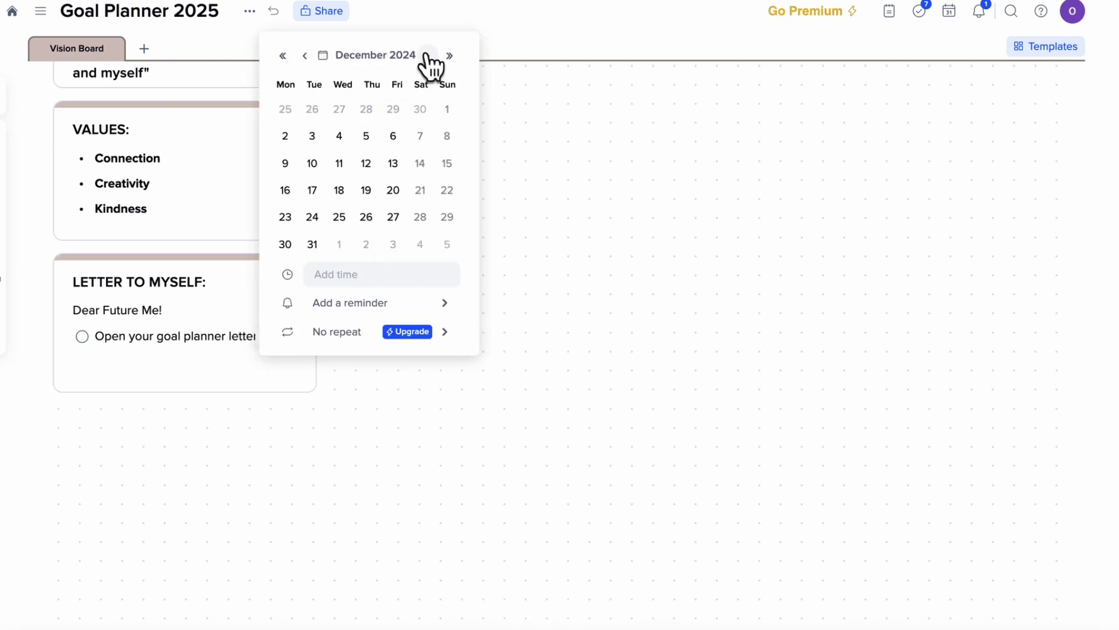
pyautogui.click(427, 55)
pyautogui.click(427, 55)
pyautogui.click(427, 55)
pyautogui.click(427, 55)
pyautogui.click(427, 56)
pyautogui.click(427, 56)
pyautogui.click(427, 55)
pyautogui.click(428, 55)
pyautogui.click(427, 55)
pyautogui.click(427, 55)
pyautogui.click(427, 55)
pyautogui.click(427, 55)
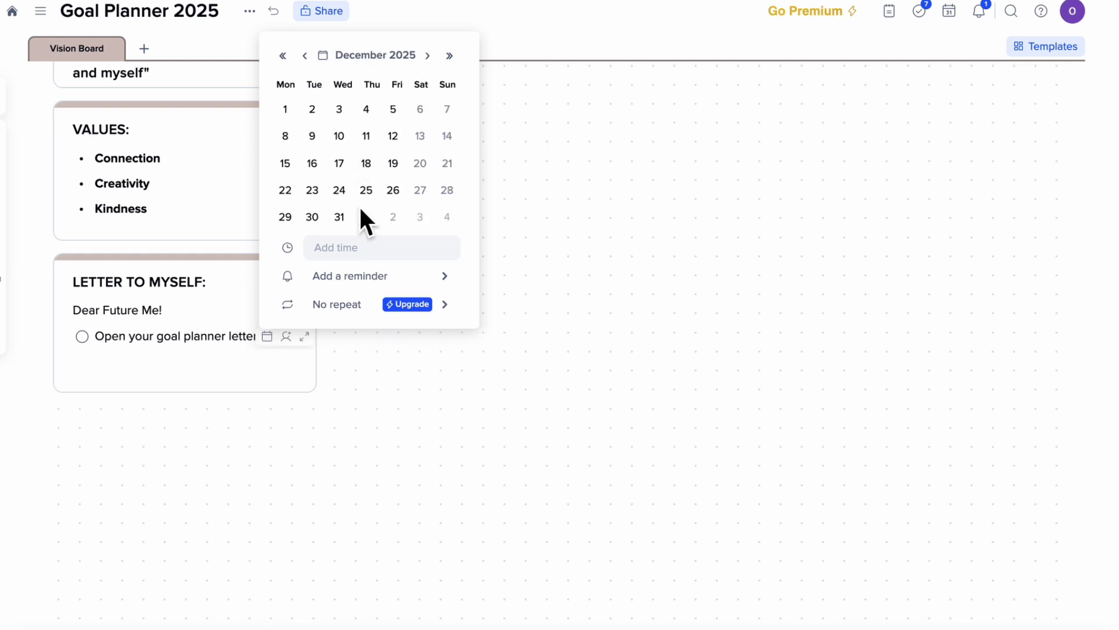
pyautogui.click(339, 218)
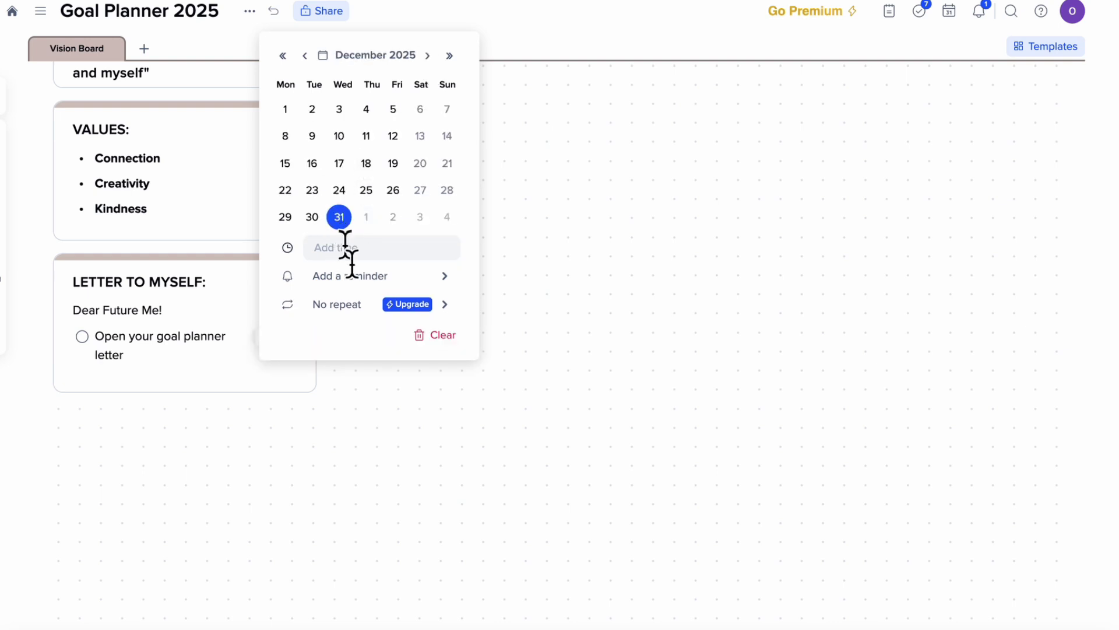
pyautogui.click(378, 284)
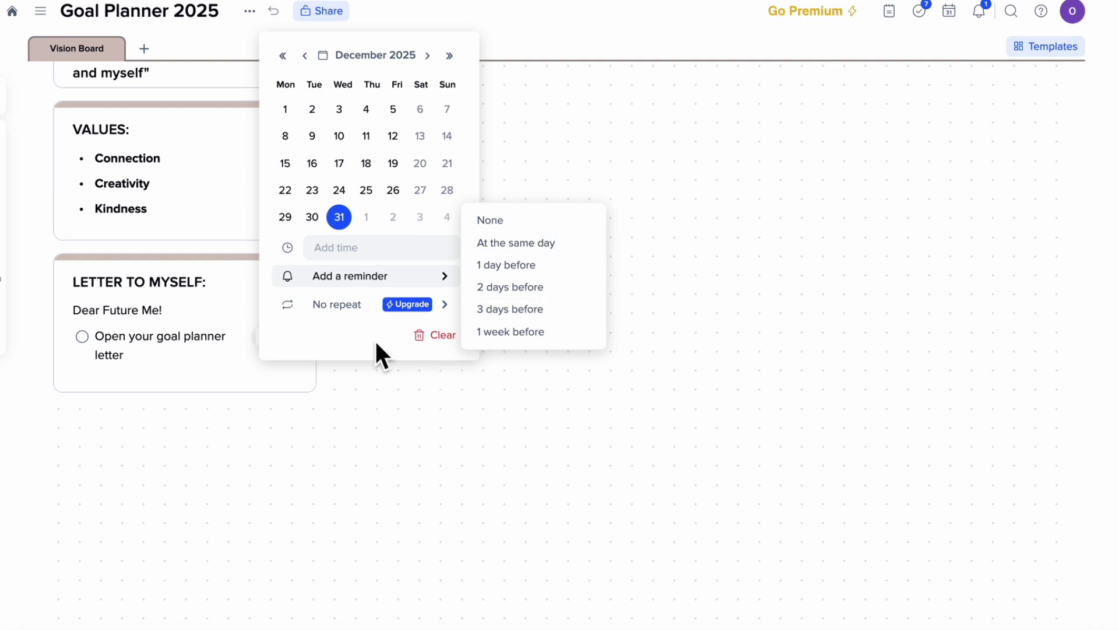
pyautogui.click(293, 387)
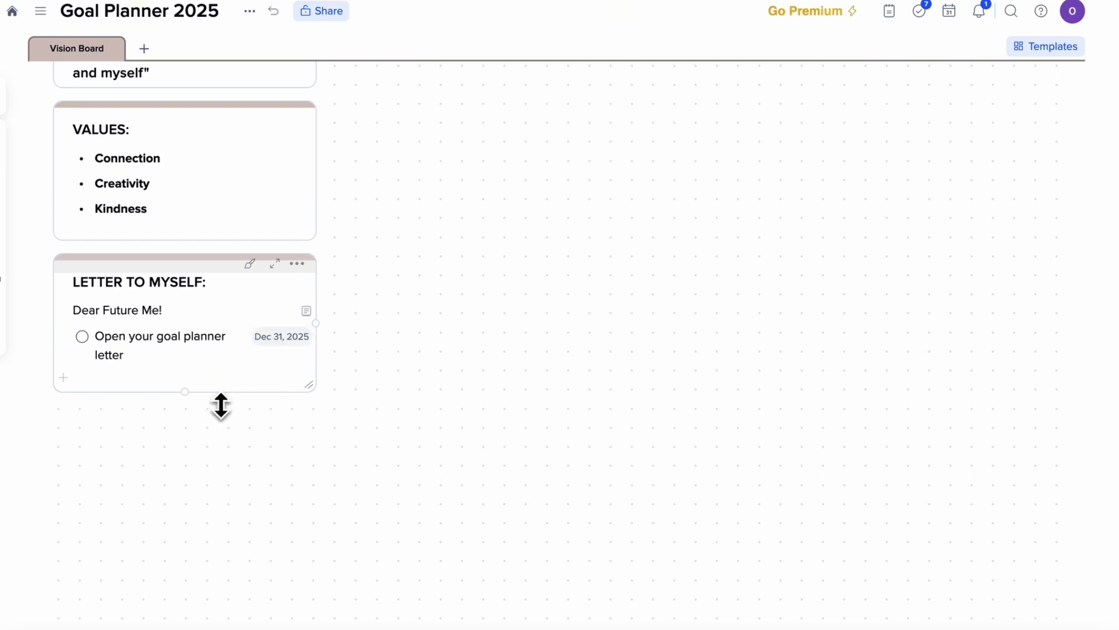
# Step: Shorten the letter tile so that only its title shows and its contents are collapsed
pyautogui.moveTo(221, 406); pyautogui.dragTo(217, 325)
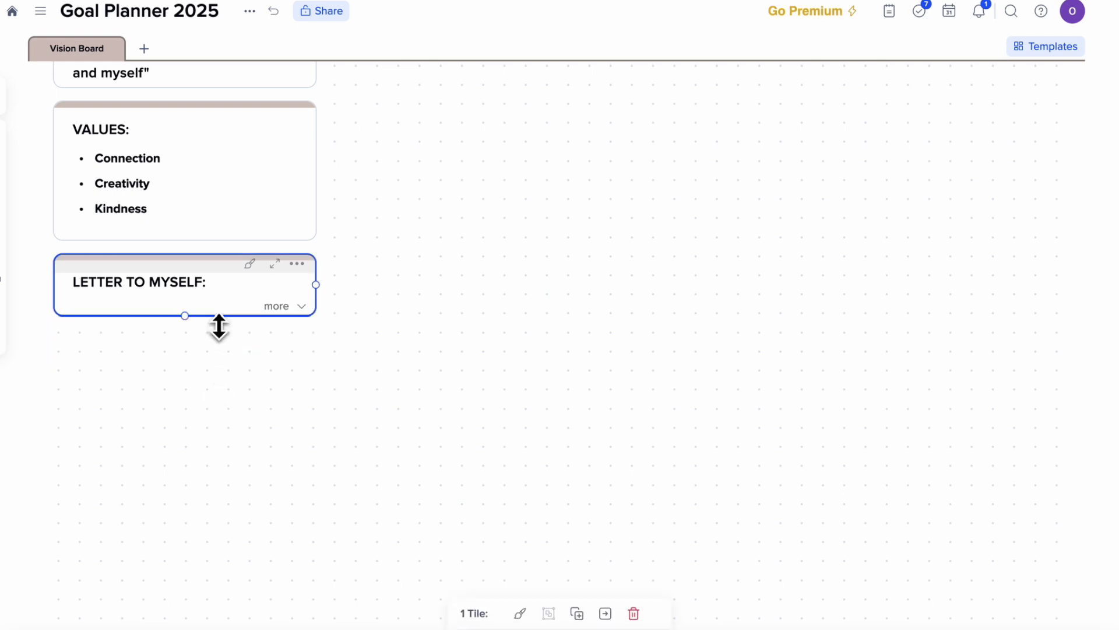
pyautogui.scroll(5, 269, 430)
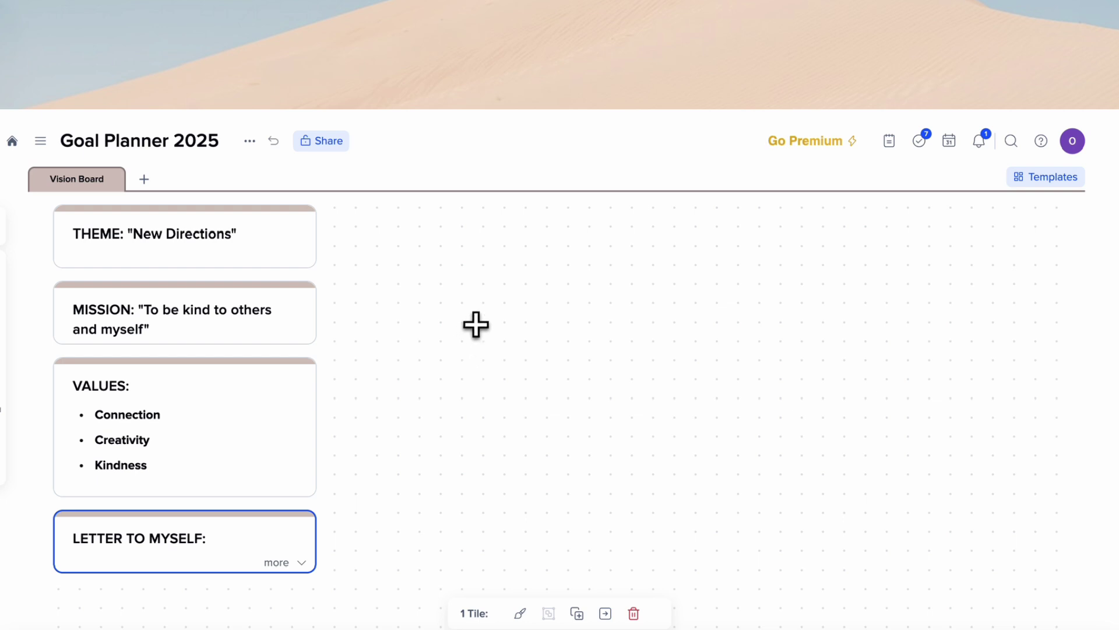
# Step: Add a tile beside the theme and mission tiles and fill it with an Unsplash "mountain" photo of a rocky peak above a green meadow
pyautogui.moveTo(343, 223); pyautogui.dragTo(584, 418)
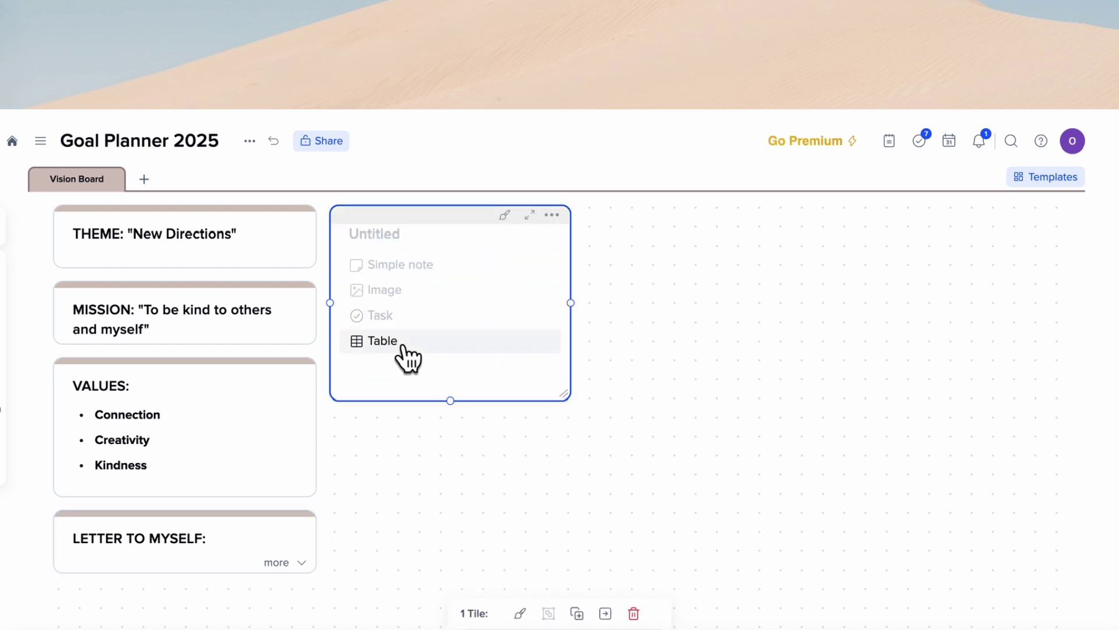
pyautogui.click(394, 296)
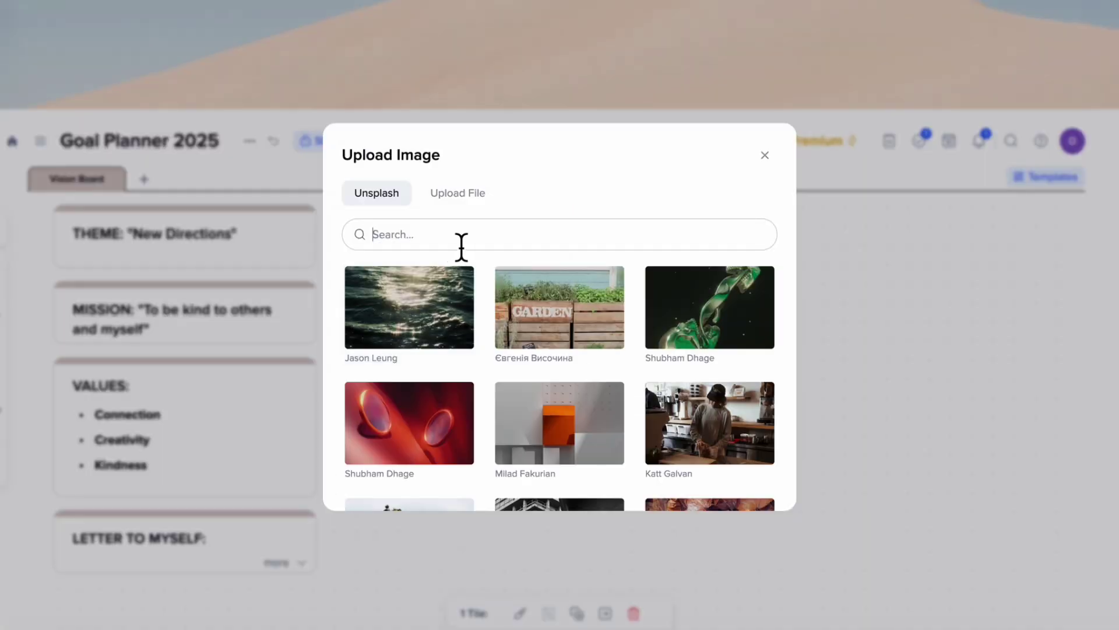
pyautogui.write('mountain')
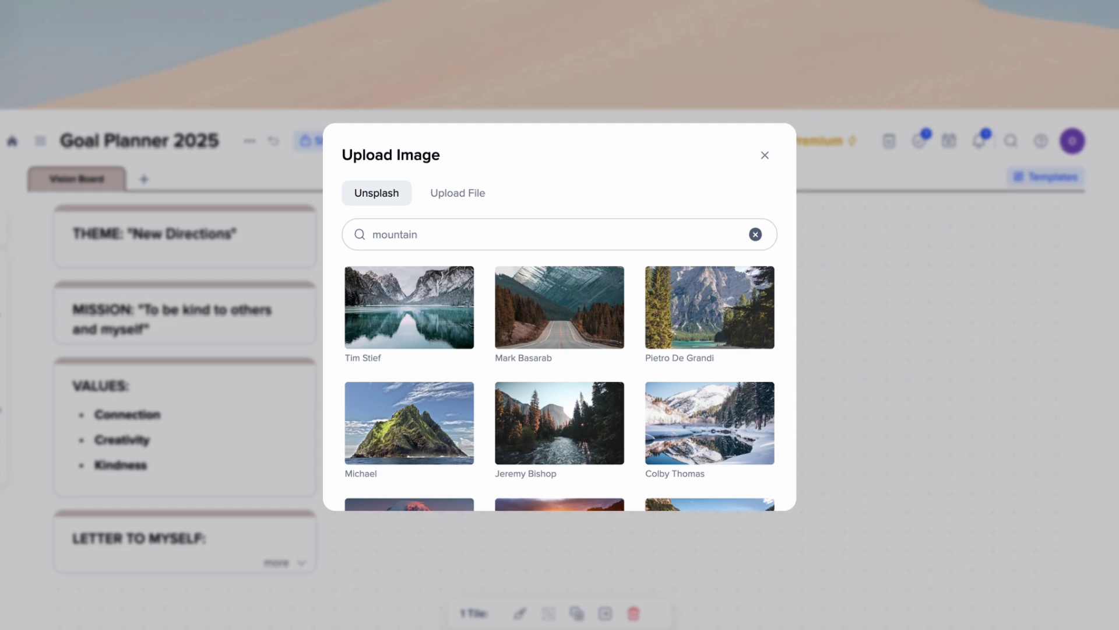
pyautogui.scroll(-4, 642, 303)
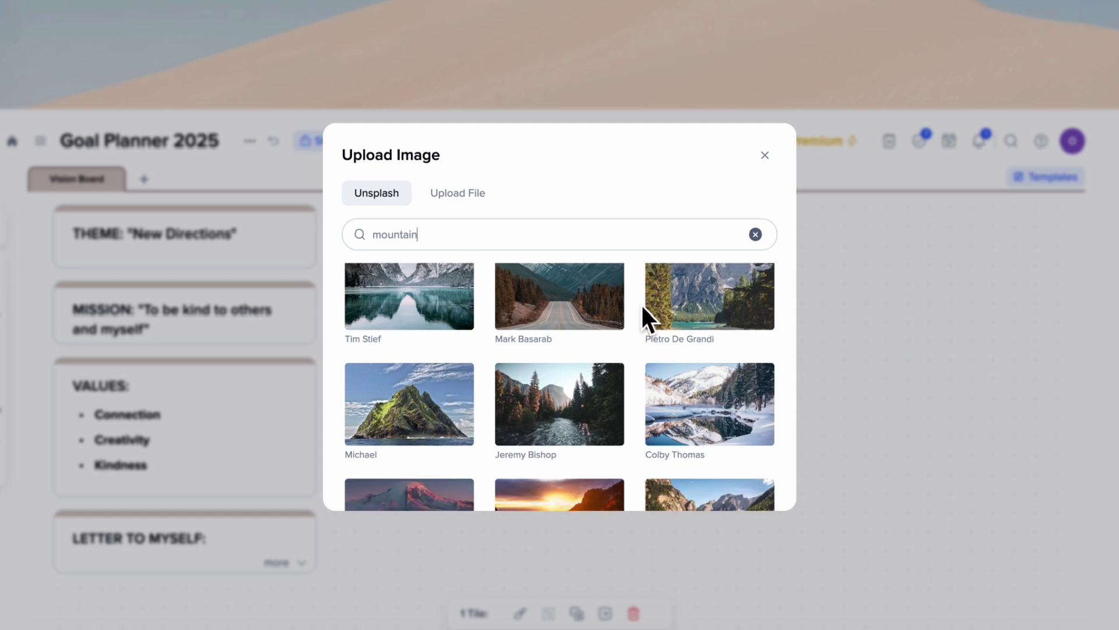
pyautogui.scroll(-2, 641, 309)
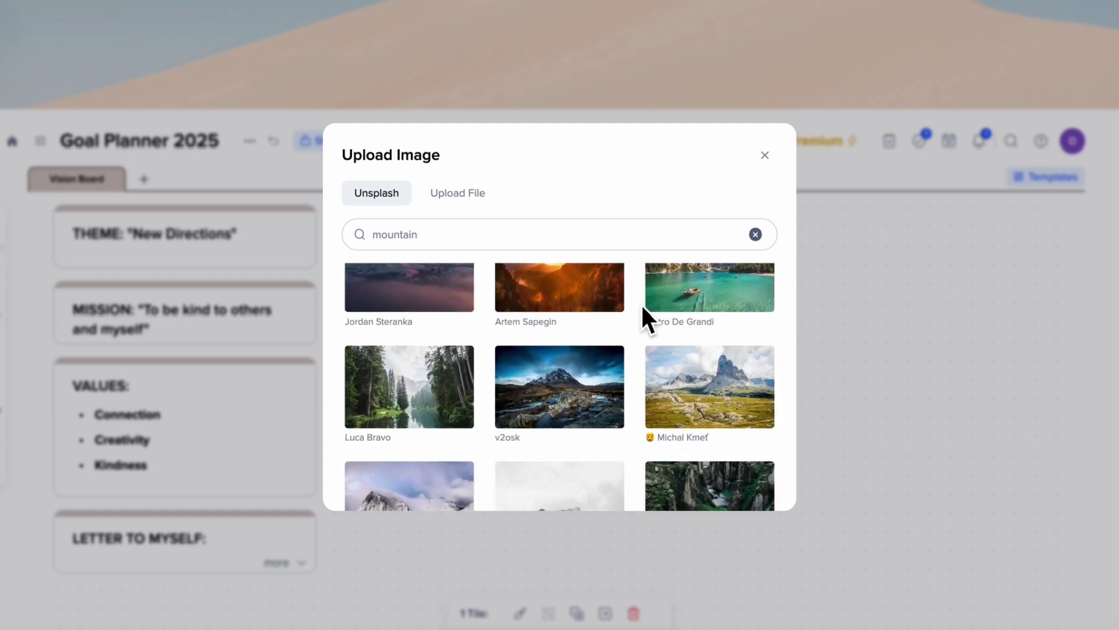
pyautogui.click(707, 392)
pyautogui.moveTo(538, 326)
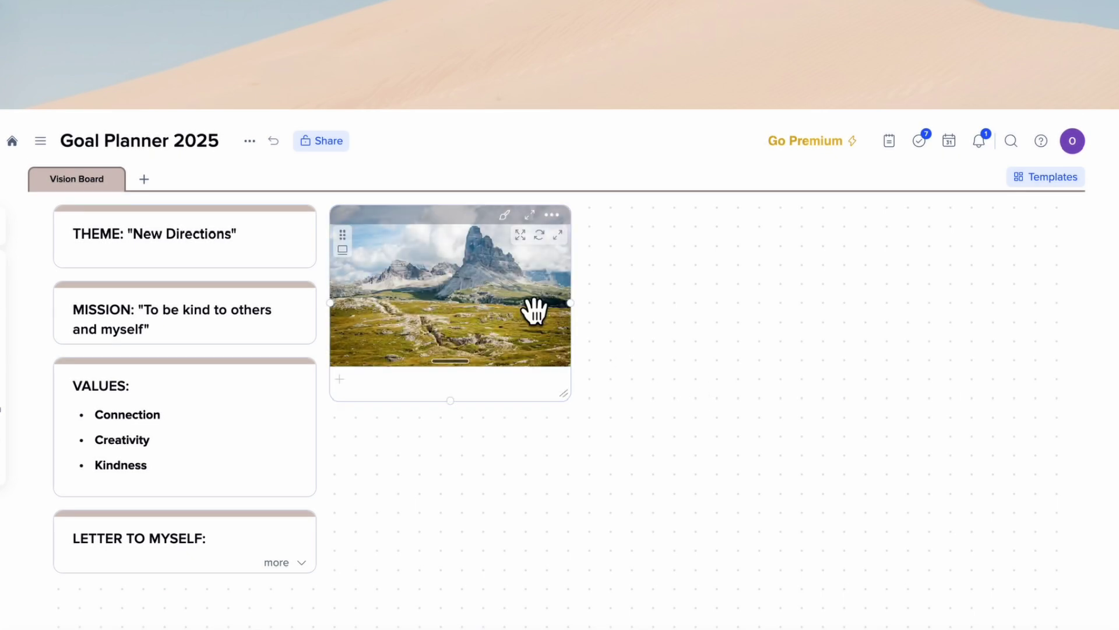
pyautogui.click(534, 310)
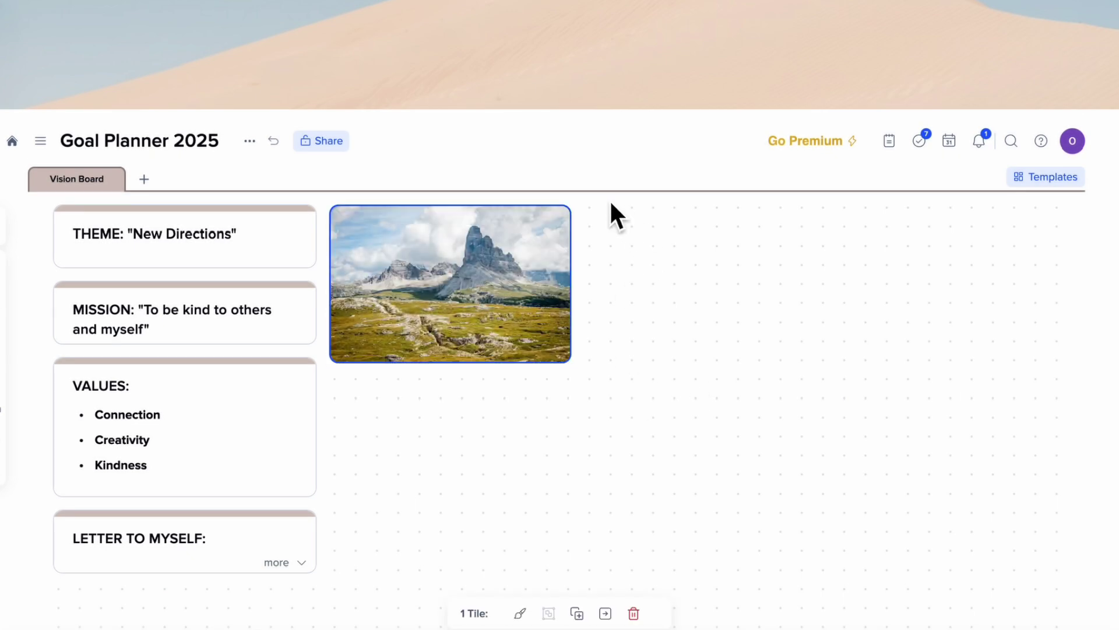
# Step: Add a tall tile beside the mountain image and fill it with the Unsplash "change" photo of a signpost at sunset
pyautogui.moveTo(597, 215); pyautogui.dragTo(822, 533)
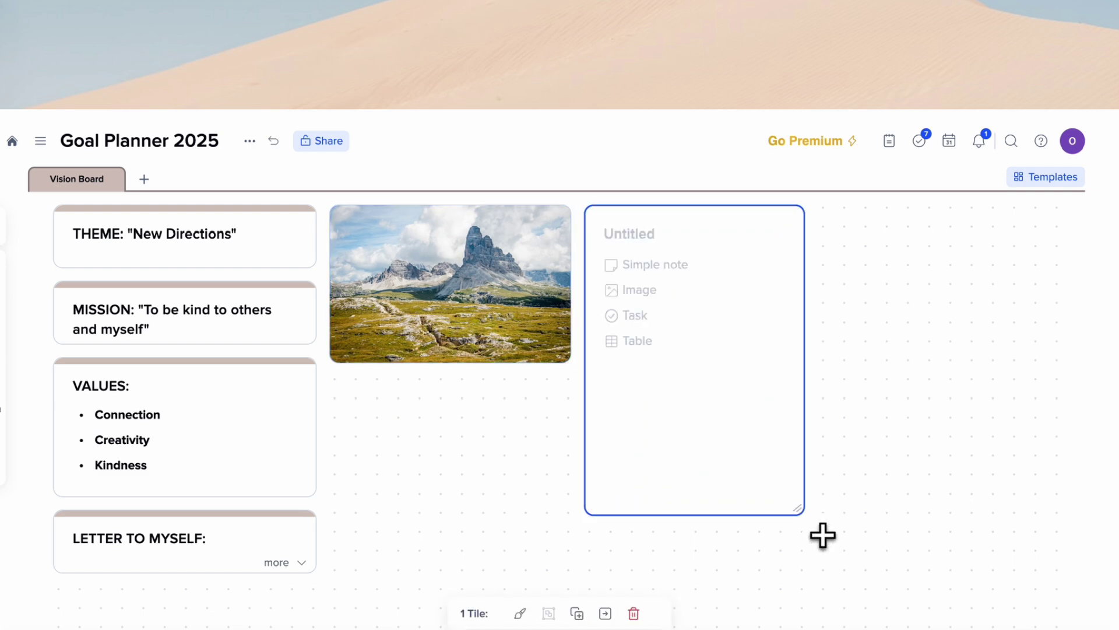
pyautogui.click(674, 294)
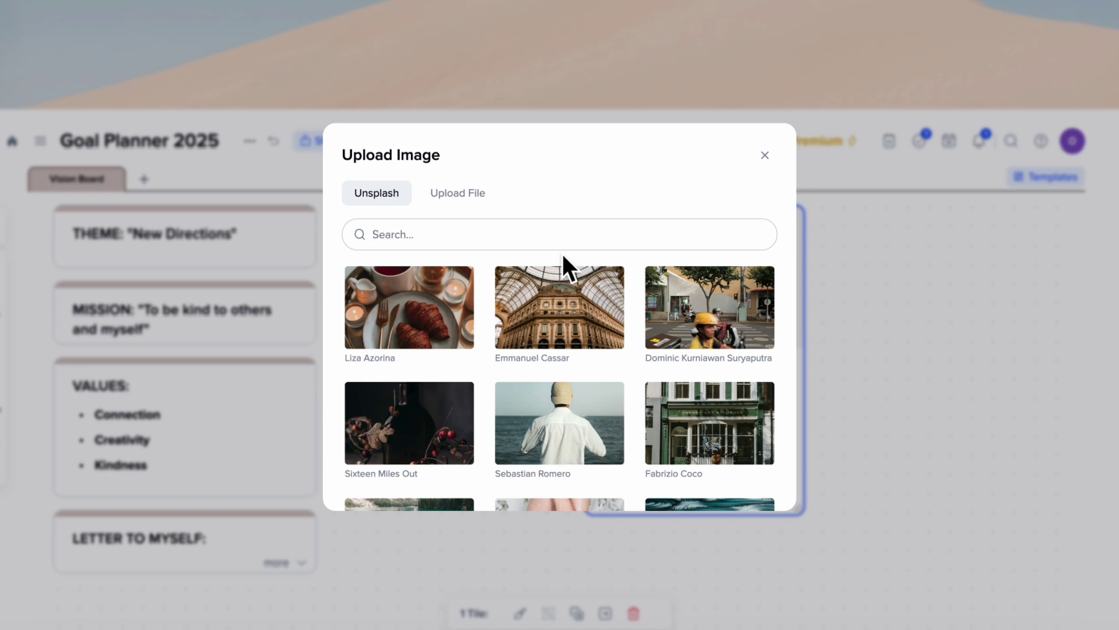
pyautogui.write('change')
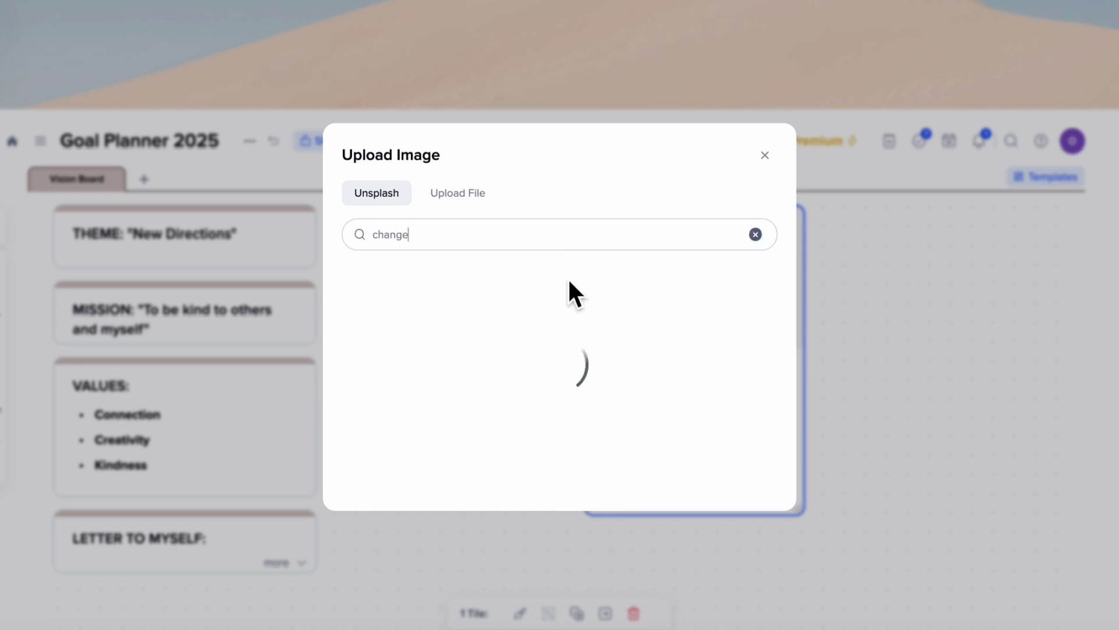
pyautogui.click(560, 308)
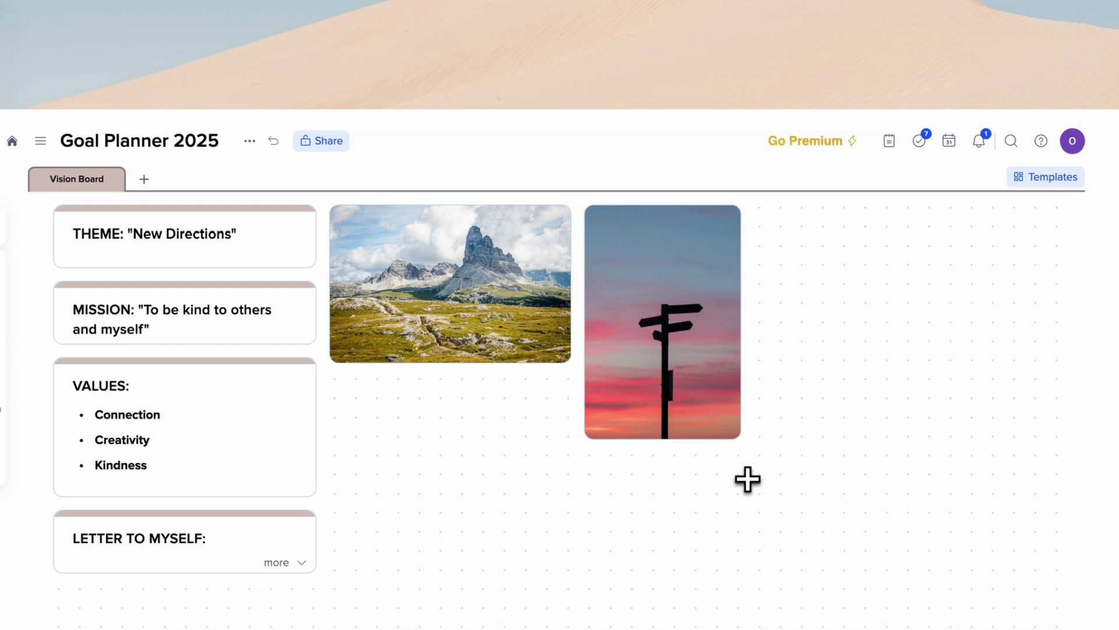
# Step: Draw four empty tiles around the two images: one below the mountain, two below the signpost and one beside it
pyautogui.moveTo(342, 392); pyautogui.dragTo(587, 624)
pyautogui.moveTo(602, 492); pyautogui.dragTo(910, 627)
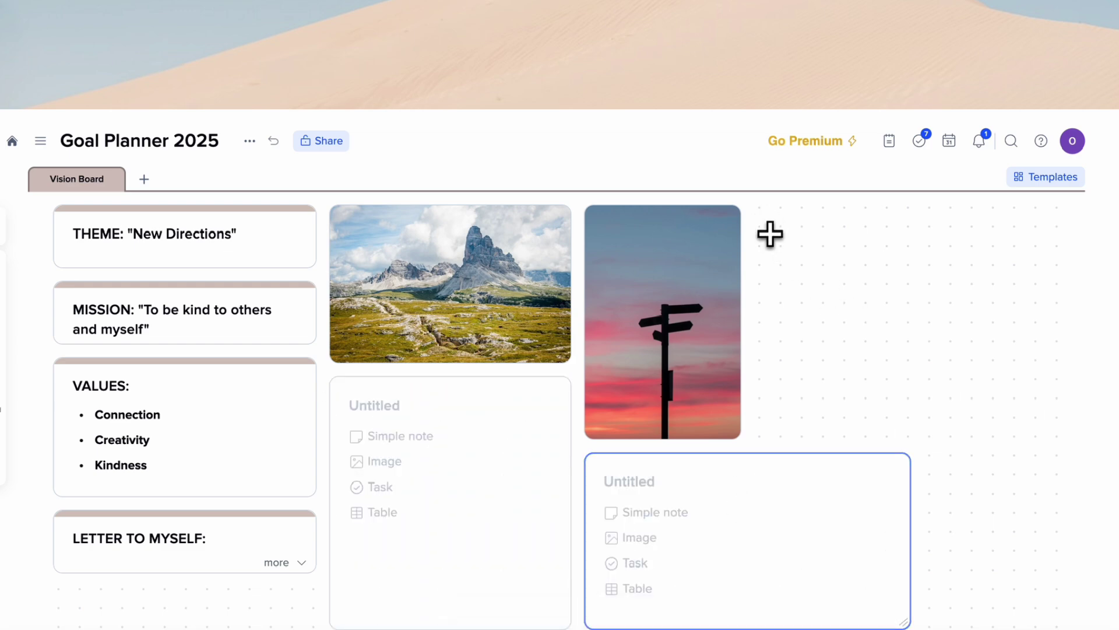
pyautogui.moveTo(770, 234); pyautogui.dragTo(1104, 458)
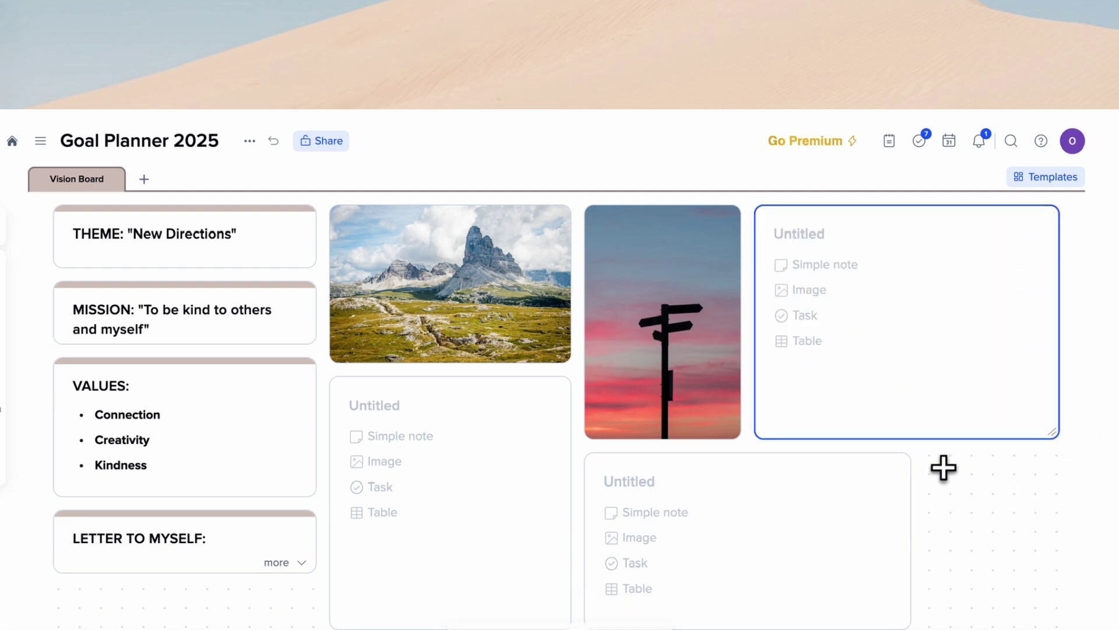
pyautogui.moveTo(943, 467); pyautogui.dragTo(1055, 623)
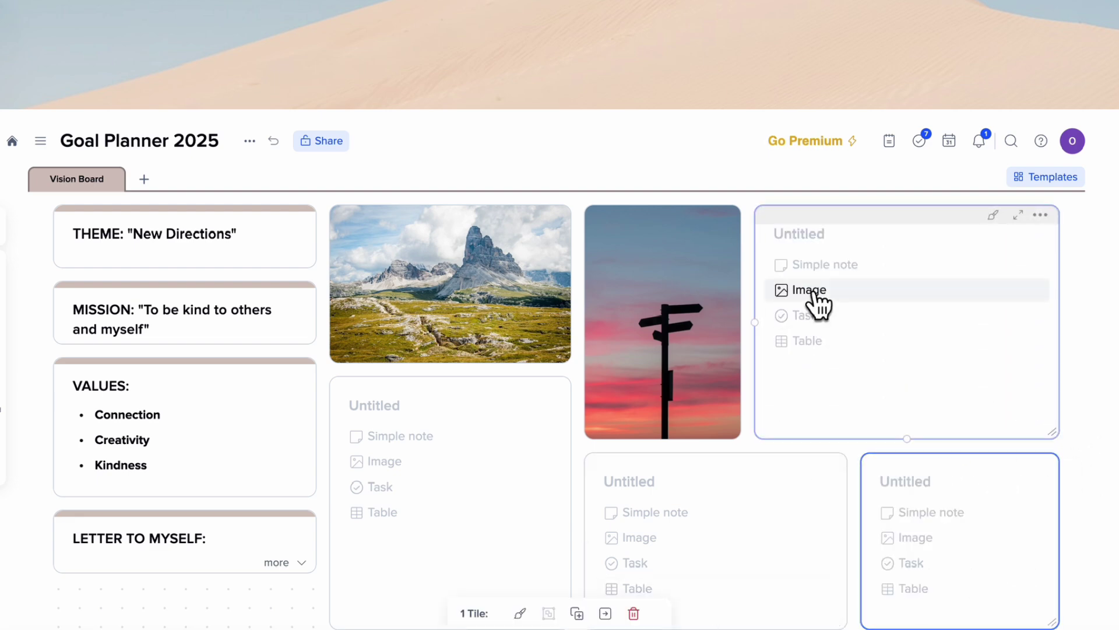
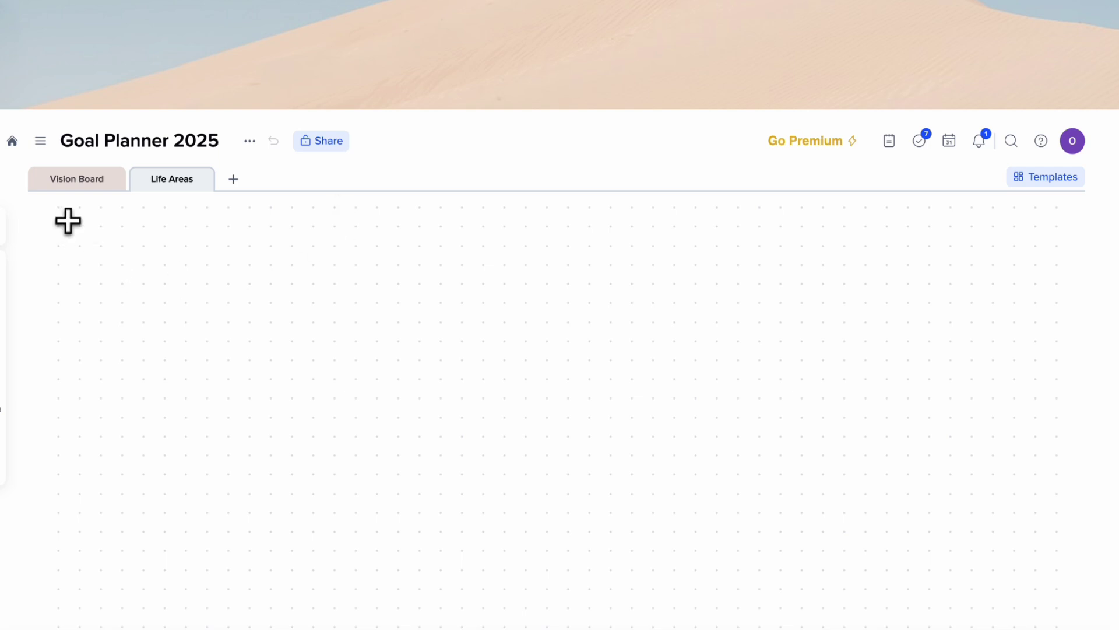
# Step: Draw a tile in the upper-left corner of the Life Areas page and give it the light beige colour and the dark-header, tinted-body style
pyautogui.moveTo(69, 222); pyautogui.dragTo(299, 466)
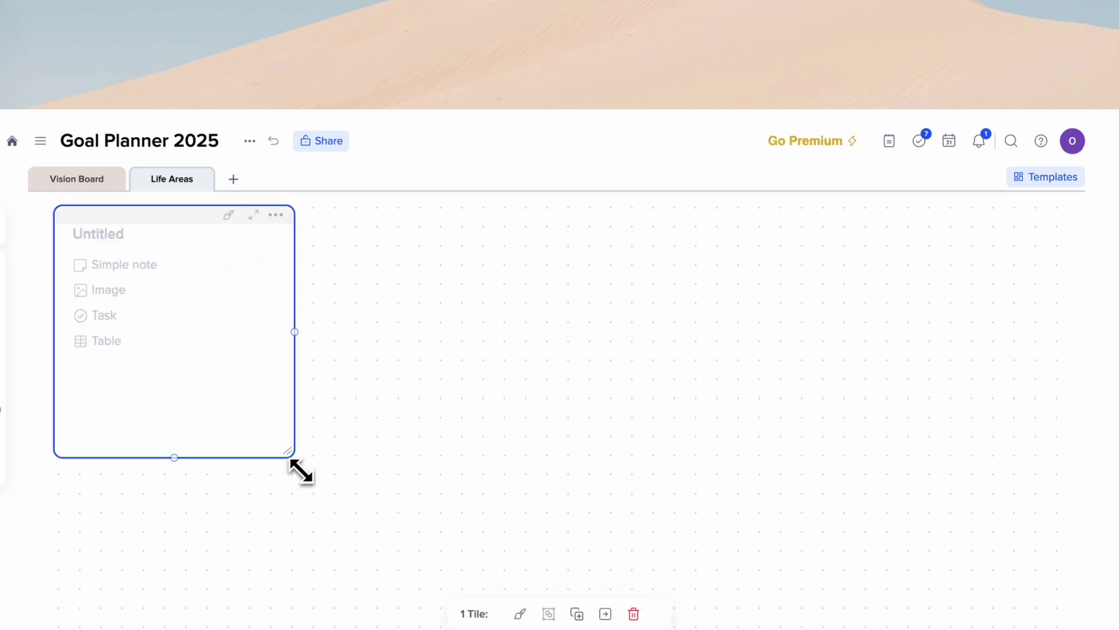
pyautogui.click(229, 216)
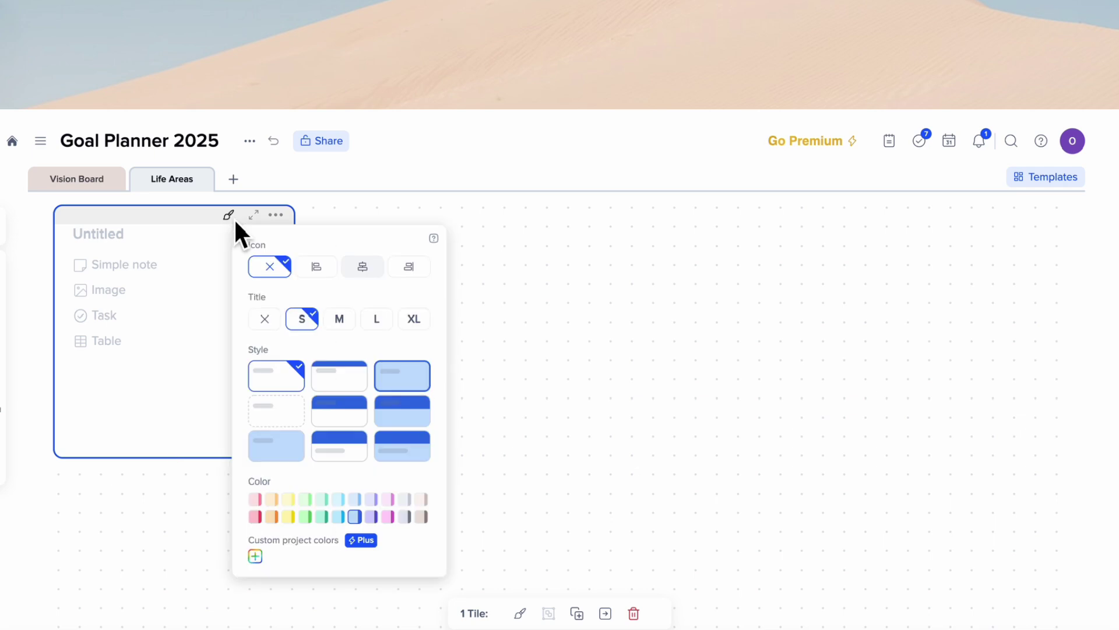
pyautogui.click(420, 501)
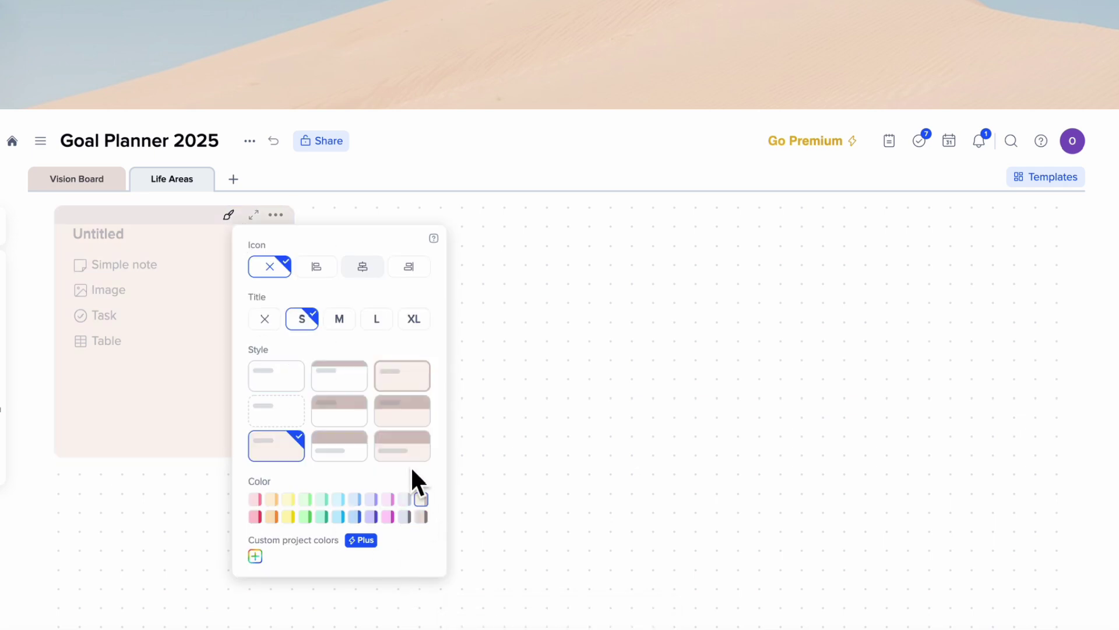
pyautogui.click(402, 411)
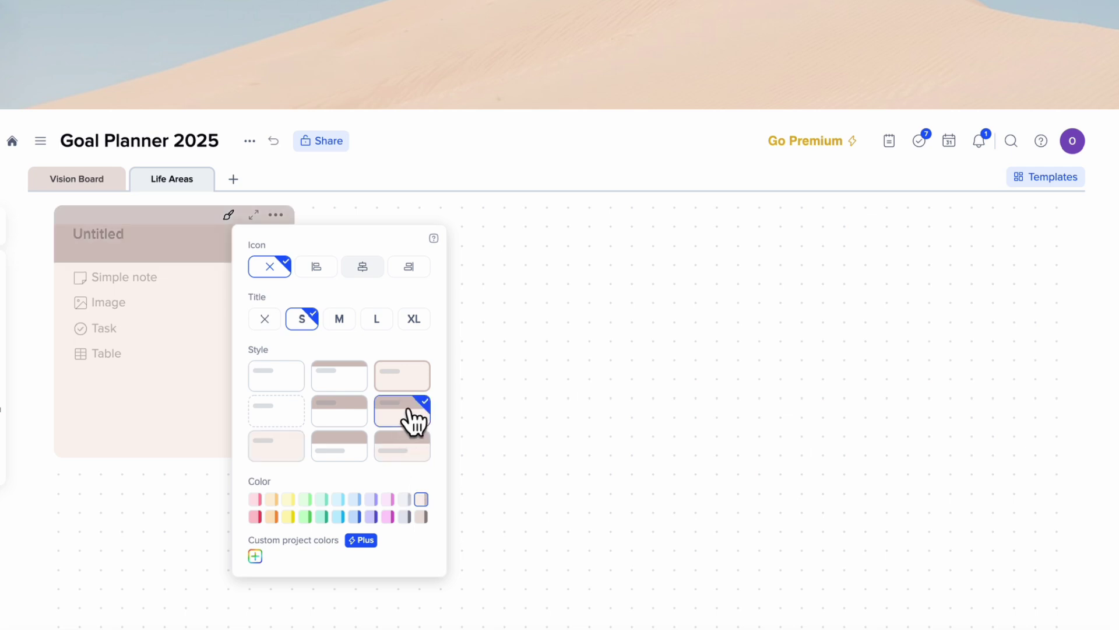
pyautogui.click(484, 326)
# Step: Title the new tile "Relationships" and set the title's text color to gray
pyautogui.click(105, 239)
pyautogui.write('Relationships')
pyautogui.doubleClick(113, 240)
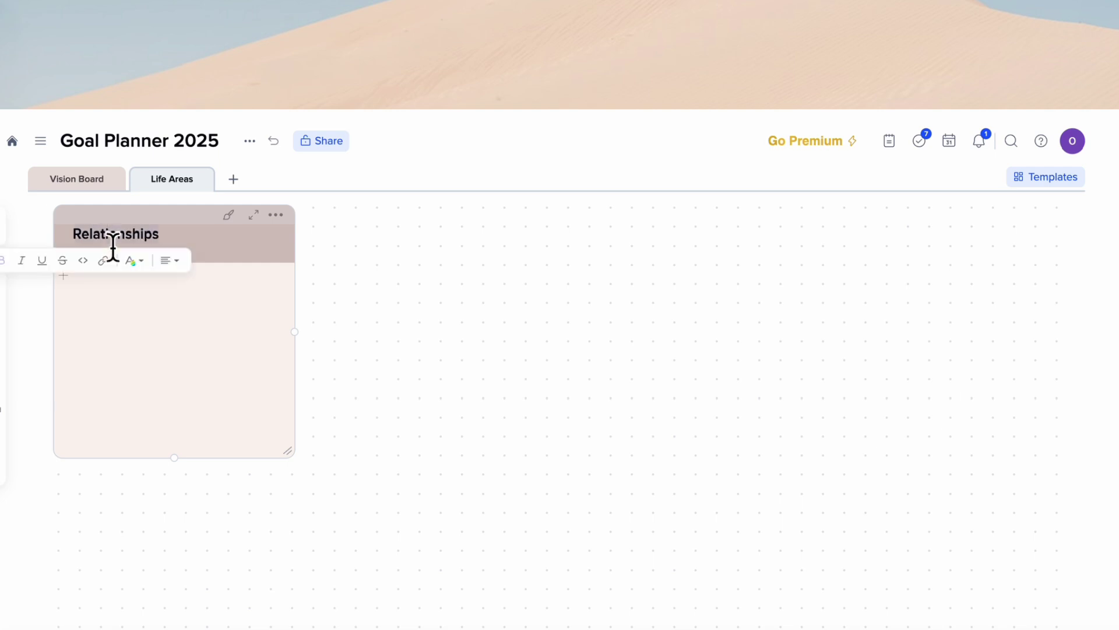
pyautogui.click(133, 260)
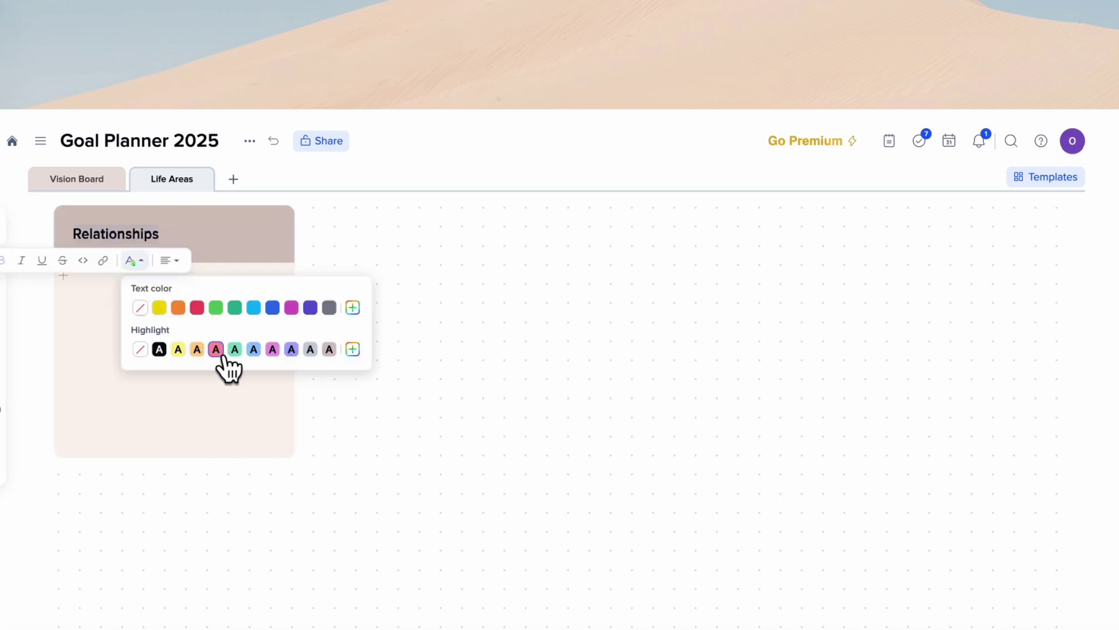
pyautogui.click(330, 308)
pyautogui.click(264, 254)
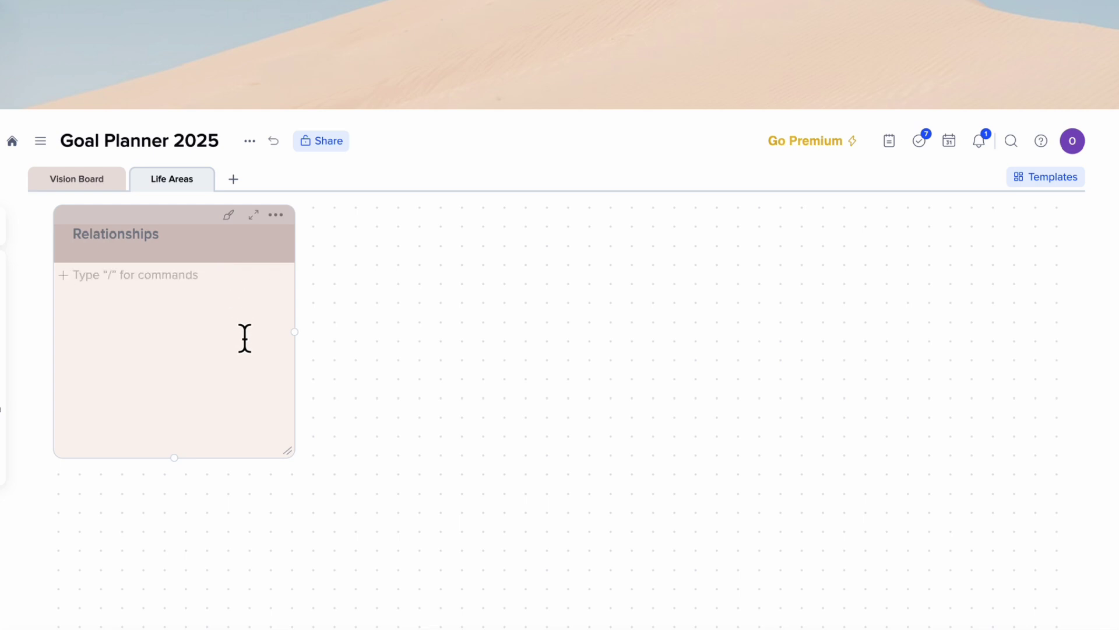
# Step: Insert a nested note titled "Planning & Reflection" in the Relationships tile, leaving its body empty
pyautogui.write('/')
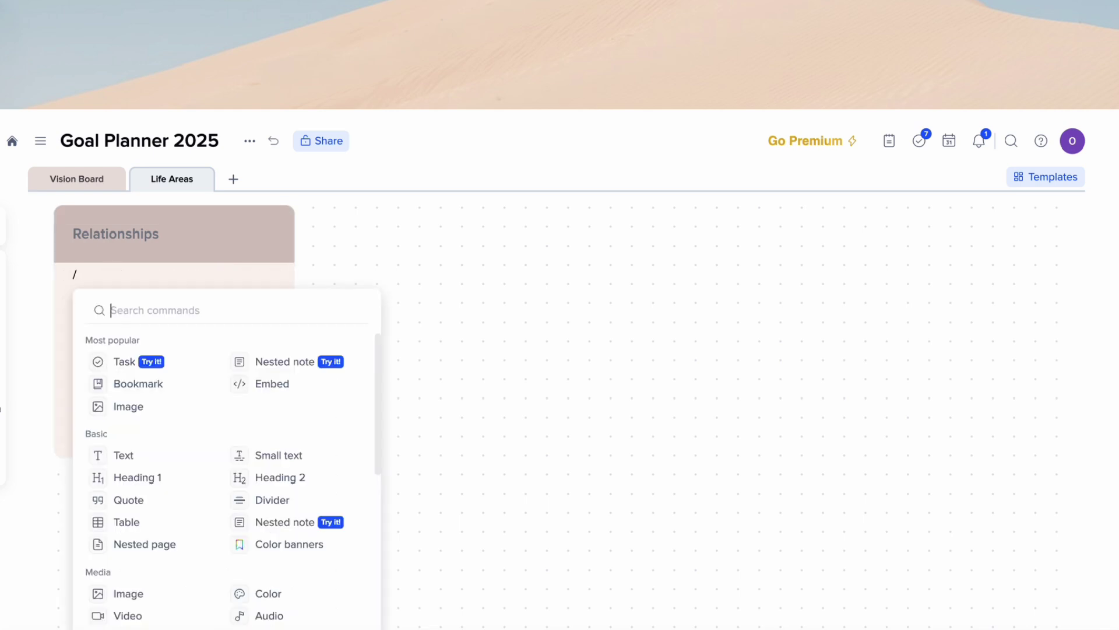
pyautogui.click(316, 363)
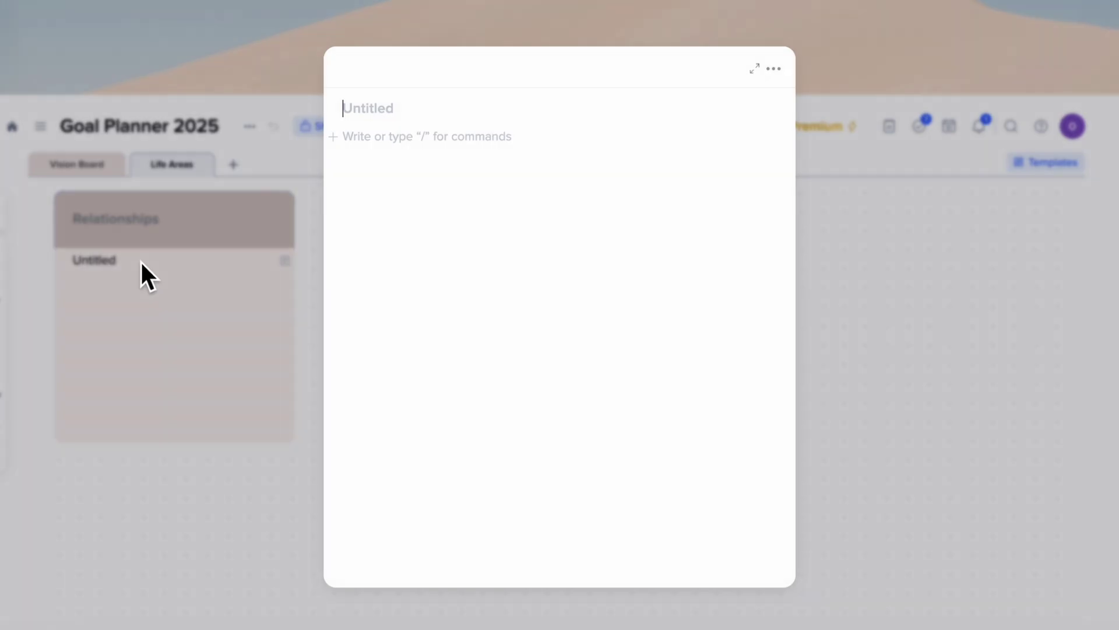
pyautogui.write('Planning & Reflection')
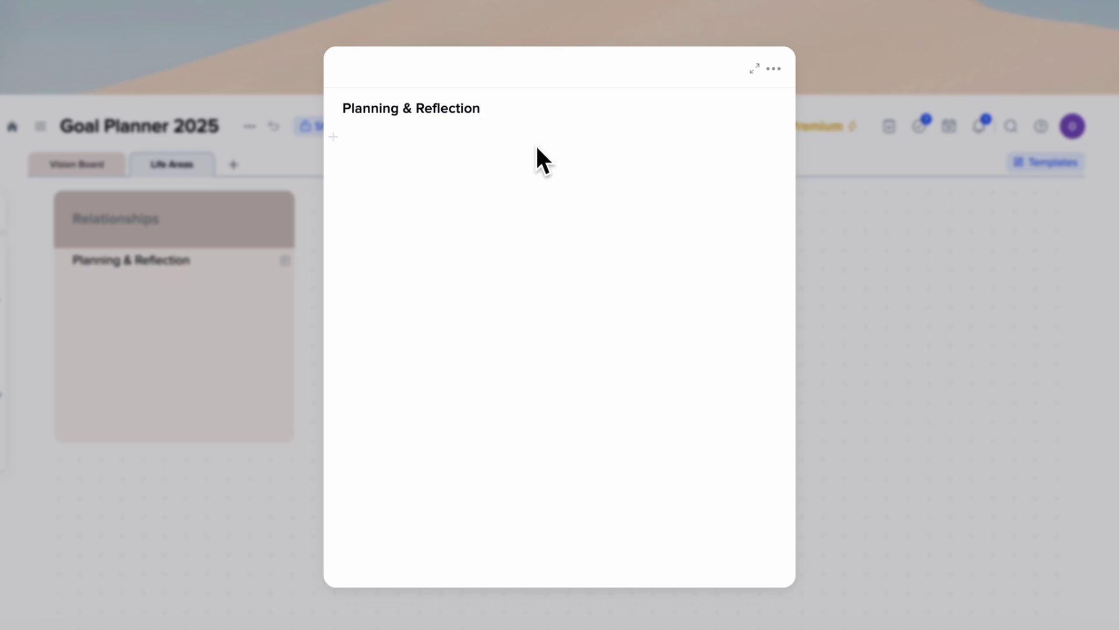
pyautogui.click(194, 325)
pyautogui.click(282, 260)
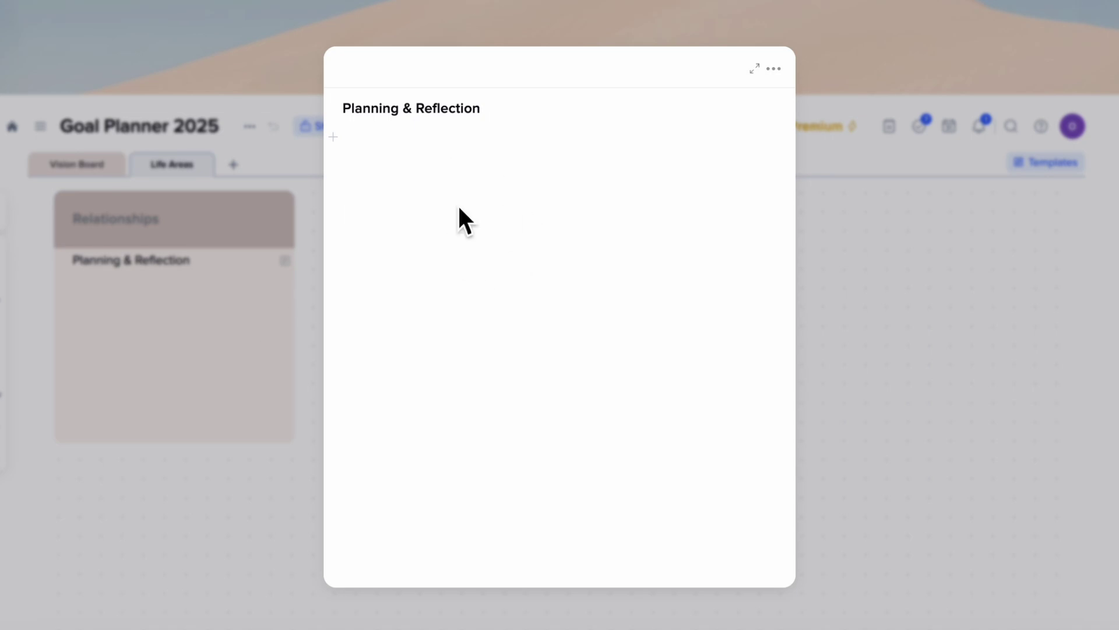
pyautogui.click(203, 356)
# Step: Add a task reading "Make time for friends once a week" below the nested note and check its date and repeat options
pyautogui.click(119, 290)
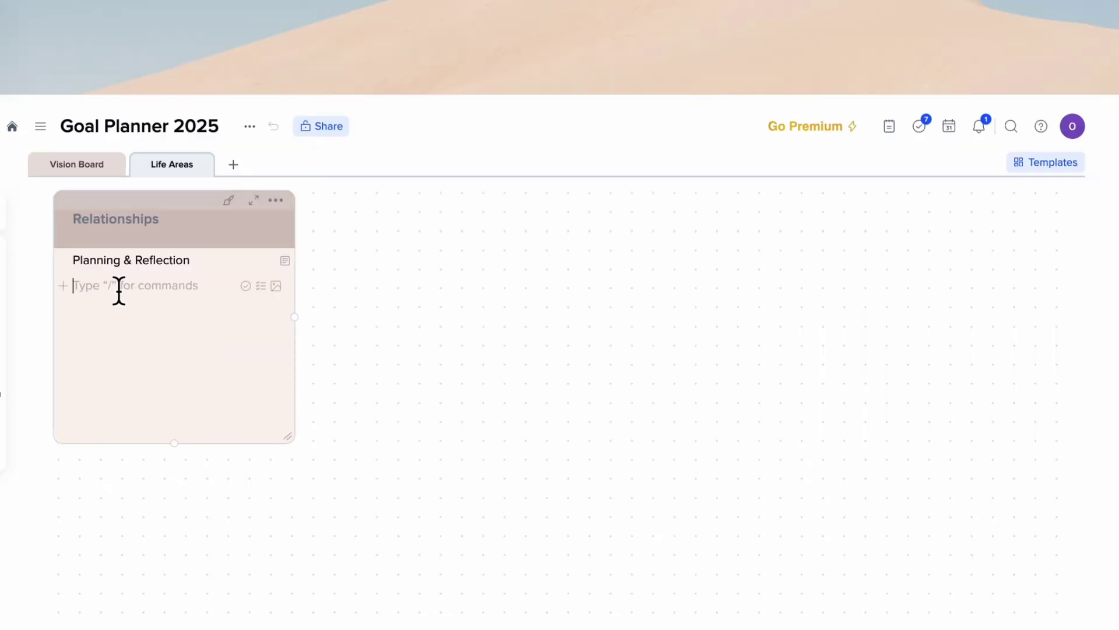
pyautogui.write('/')
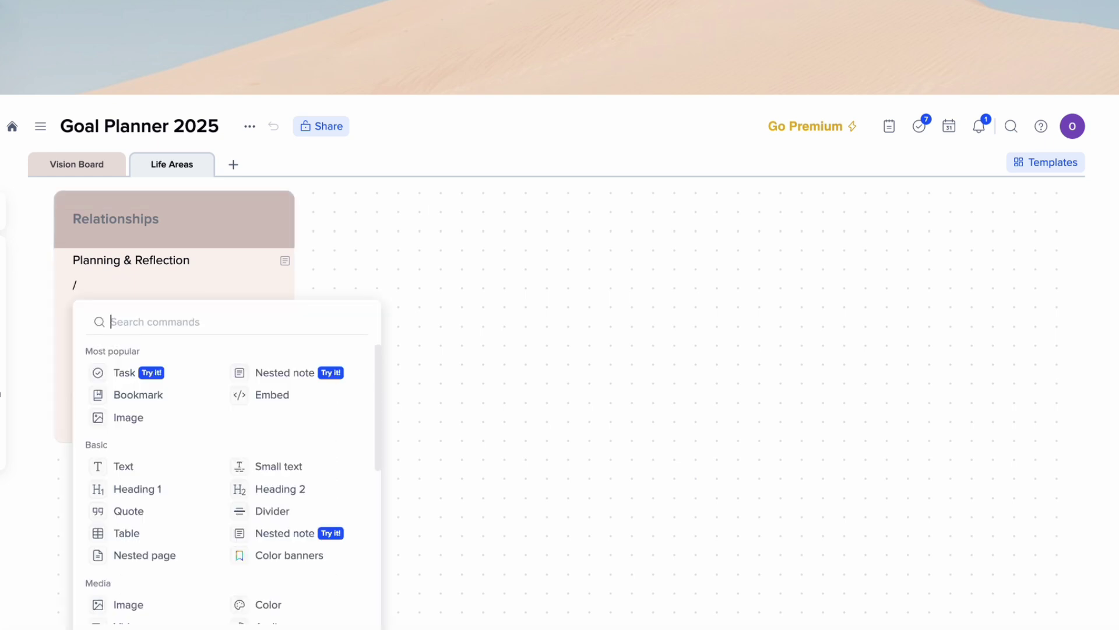
pyautogui.click(135, 376)
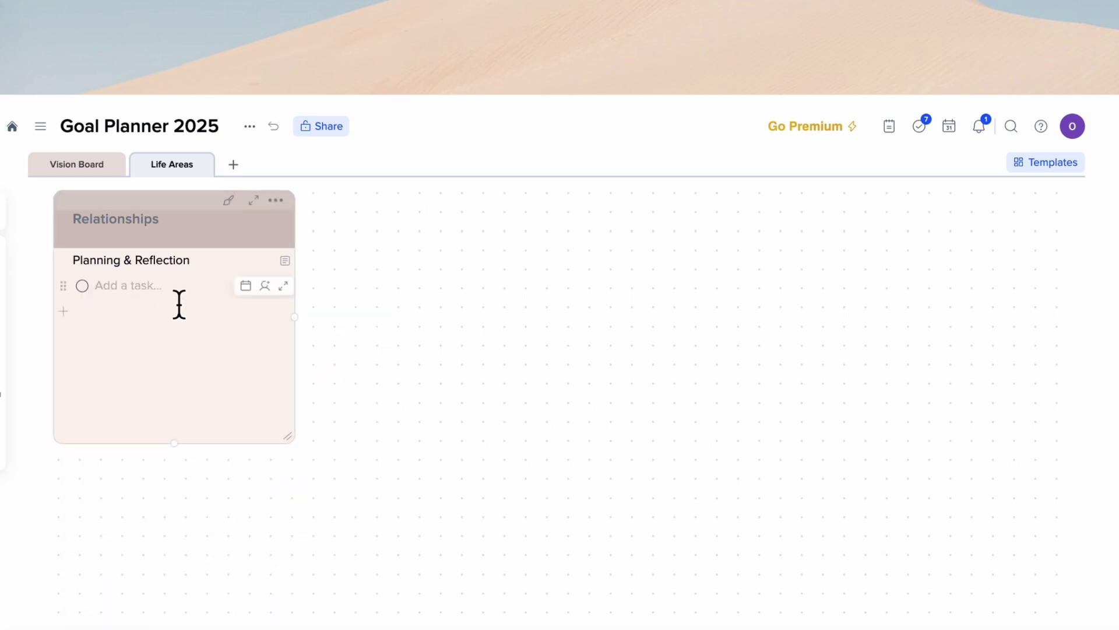
pyautogui.write('Make time for friends once a week')
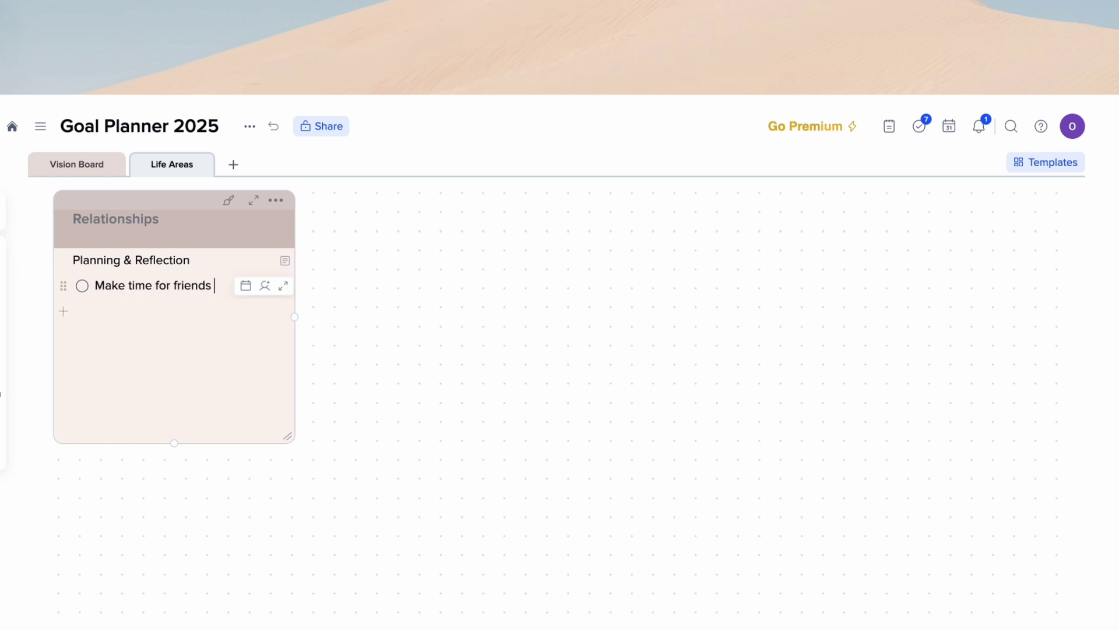
pyautogui.click(246, 286)
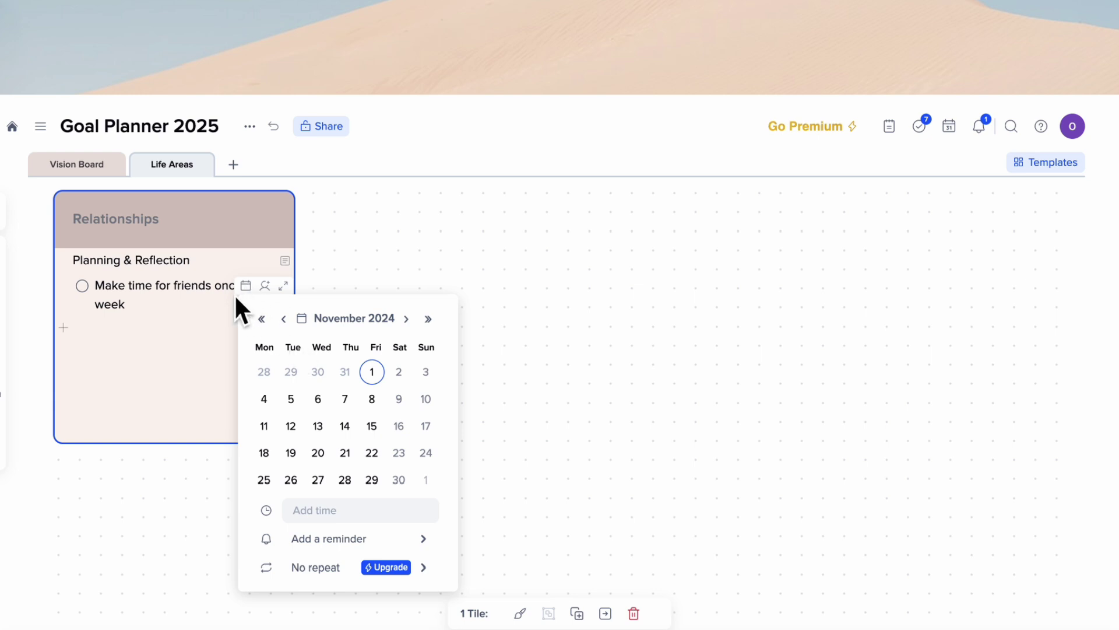
pyautogui.click(191, 306)
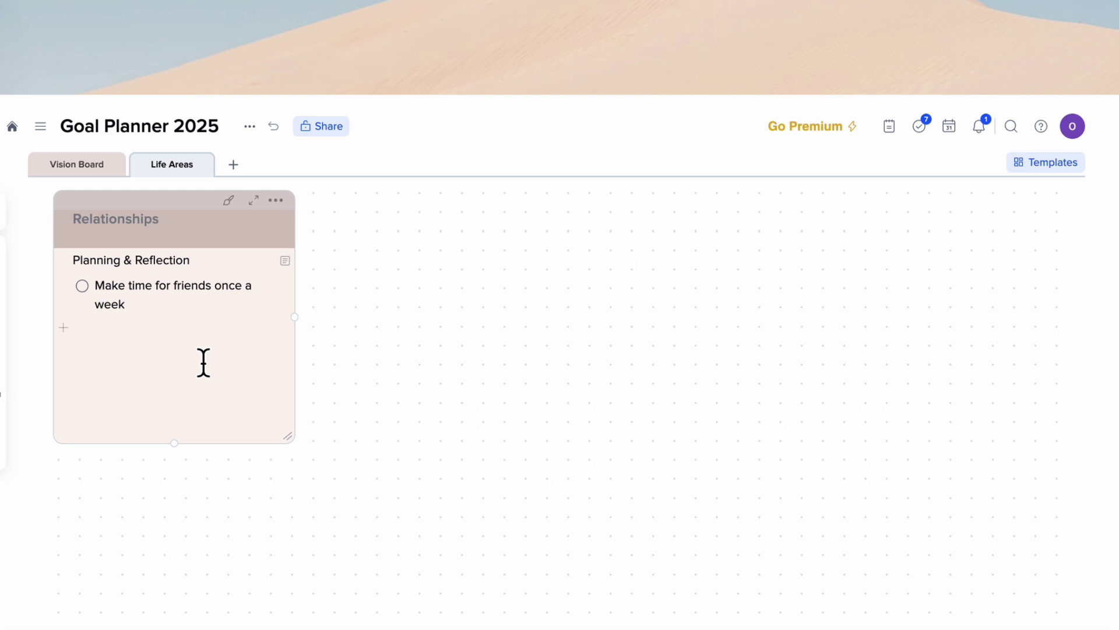
# Step: Add blank tasks below the first one and clear the first task's text, leaving six empty tasks in the Relationships tile
pyautogui.press('Return')
pyautogui.press('Return')
pyautogui.press('Return')
pyautogui.press('Return')
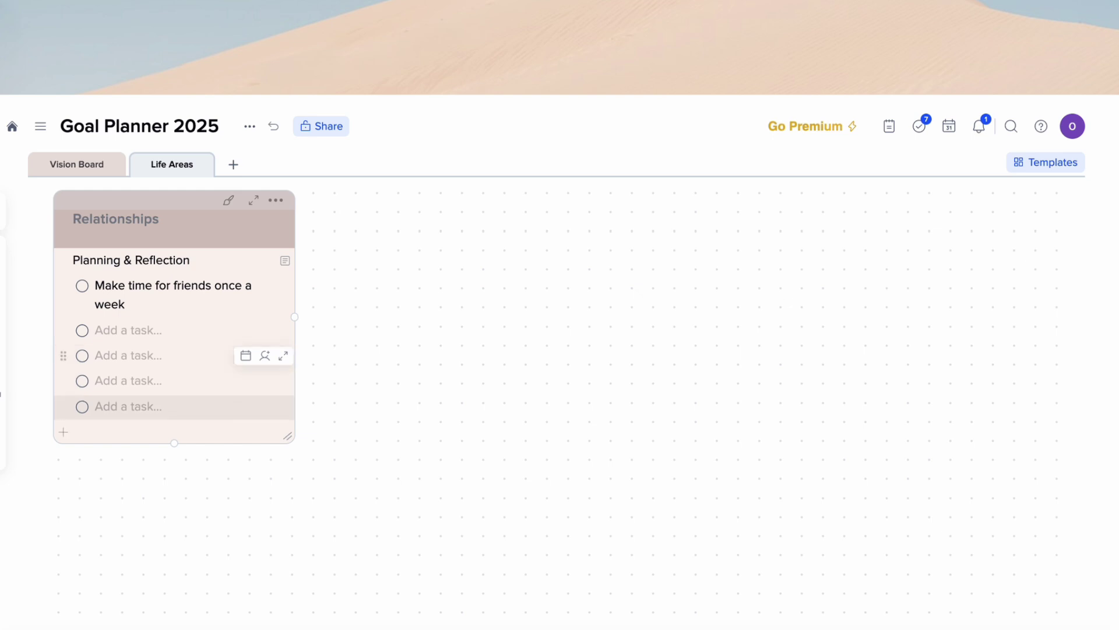
pyautogui.moveTo(125, 305); pyautogui.dragTo(95, 284)
pyautogui.press('BackSpace')
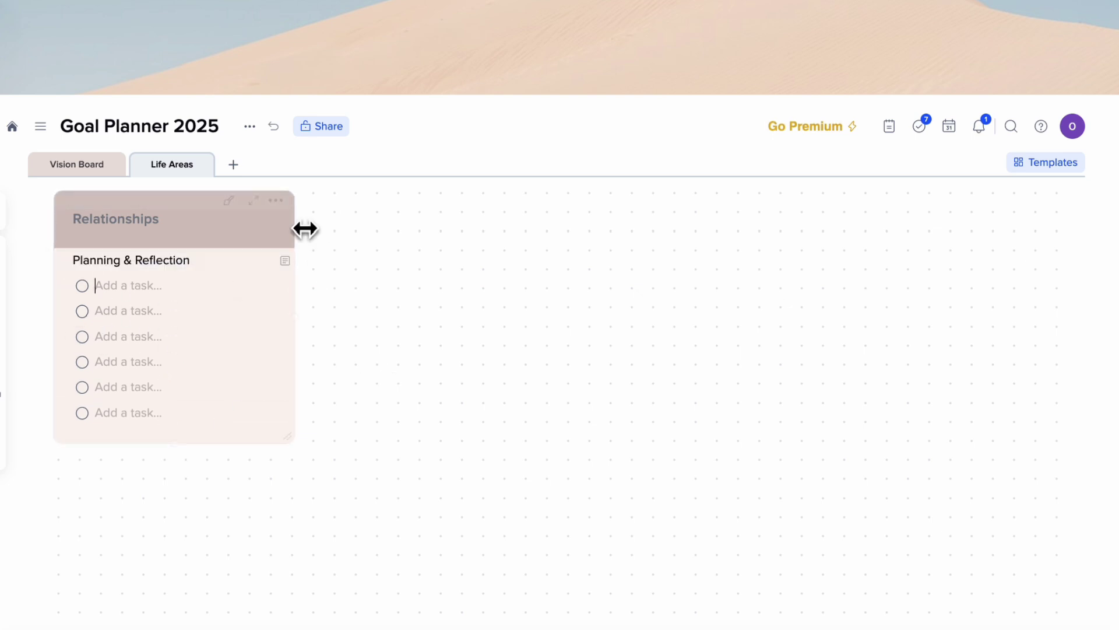
# Step: Duplicate the Relationships tile until the Life Areas page holds eight copies in two rows of four
pyautogui.click(276, 202)
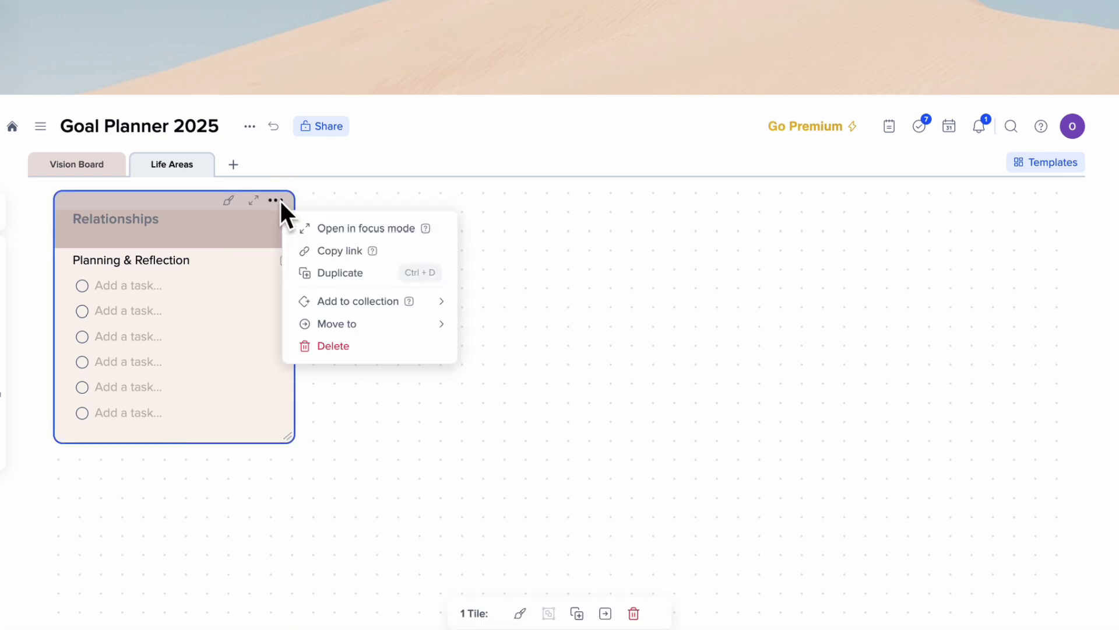
pyautogui.click(342, 274)
pyautogui.hotkey('ctrl', 'd')
pyautogui.hotkey('ctrl', 'd')
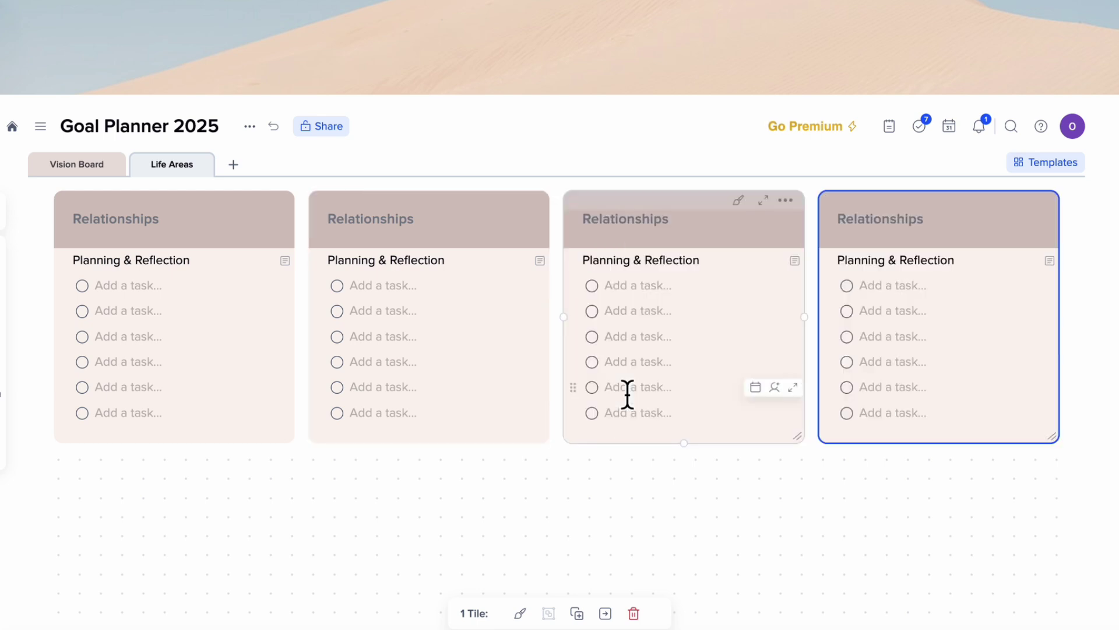
pyautogui.hotkey('ctrl', 'd')
pyautogui.hotkey('ctrl', 'd')
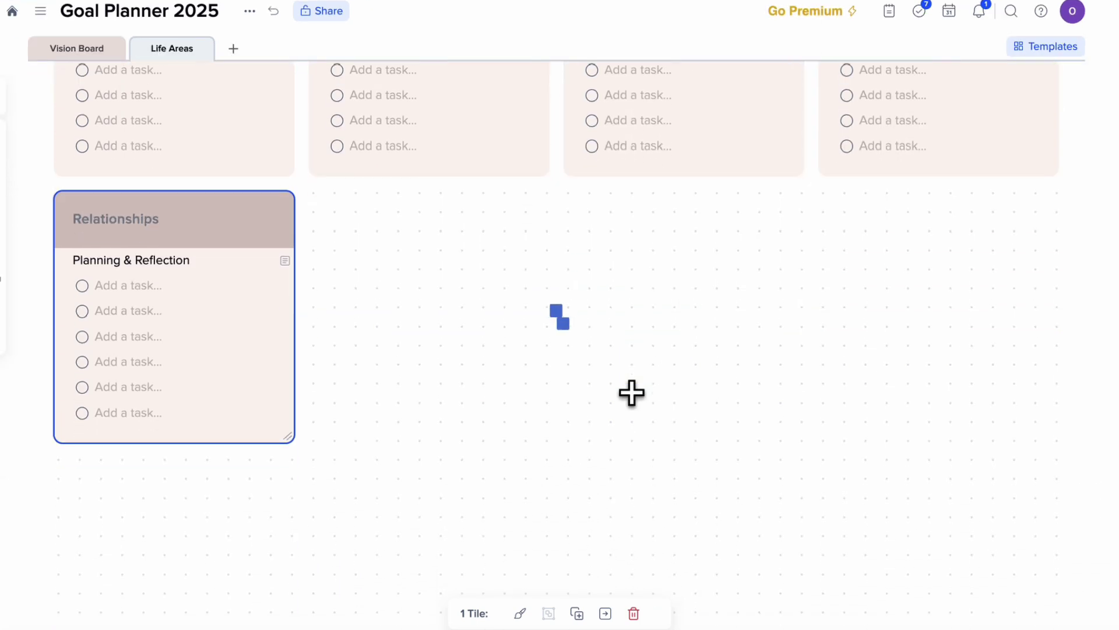
pyautogui.hotkey('ctrl', 'd')
pyautogui.hotkey('ctrl', 'd')
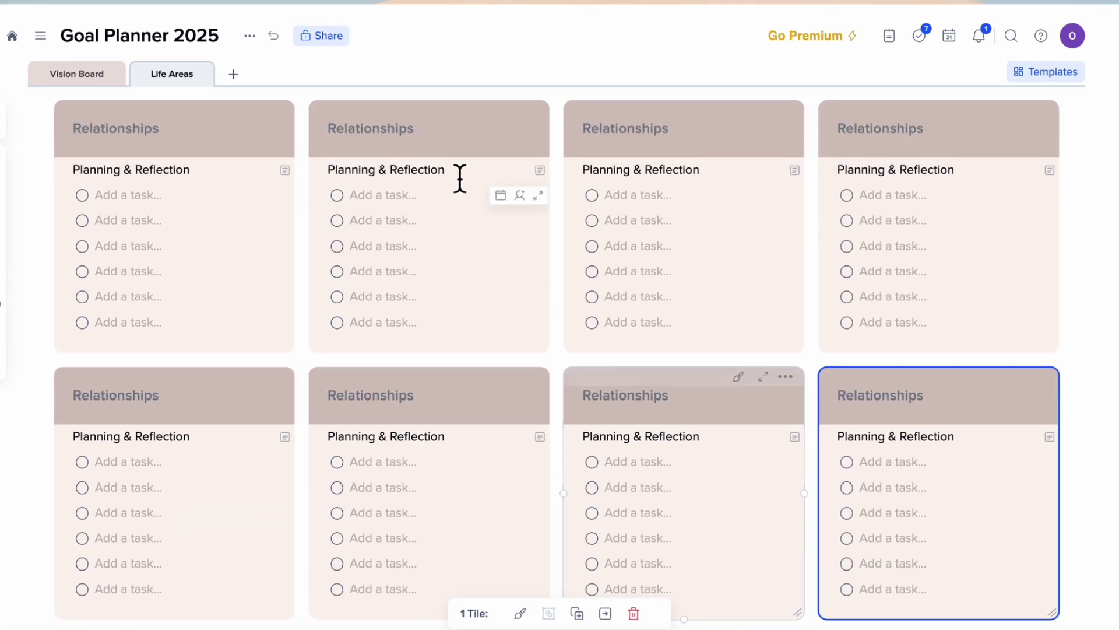
# Step: Retitle the second, third and fourth tiles in the first row "Finances", "Spirituality" and "Career"
pyautogui.doubleClick(395, 130)
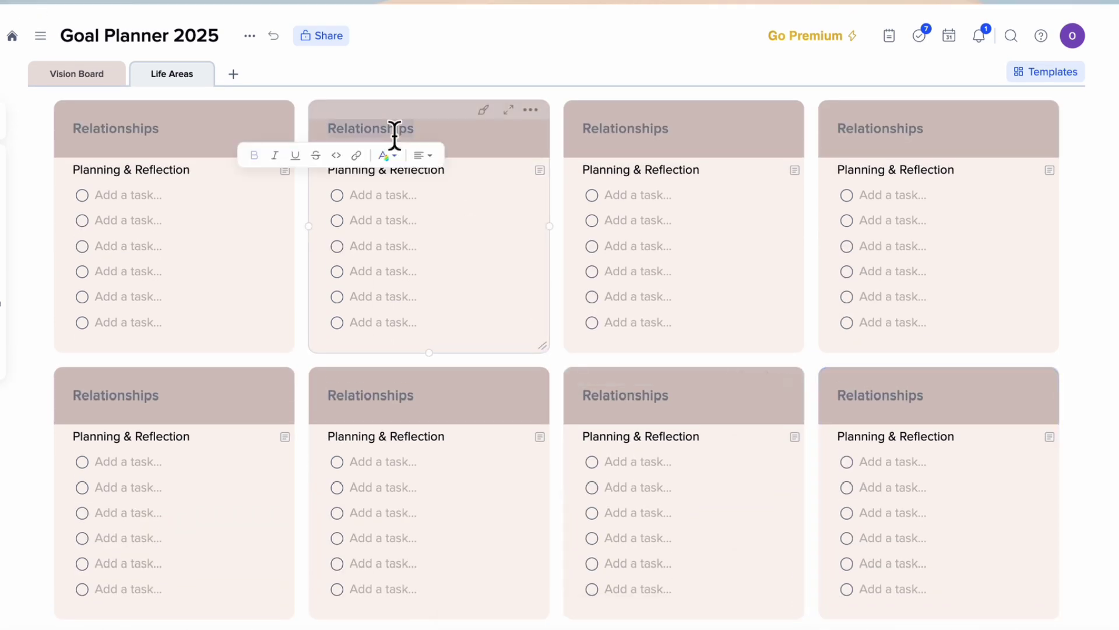
pyautogui.write('Finances')
pyautogui.click(635, 146)
pyautogui.doubleClick(634, 143)
pyautogui.write('Spirituality')
pyautogui.click(864, 137)
pyautogui.doubleClick(865, 138)
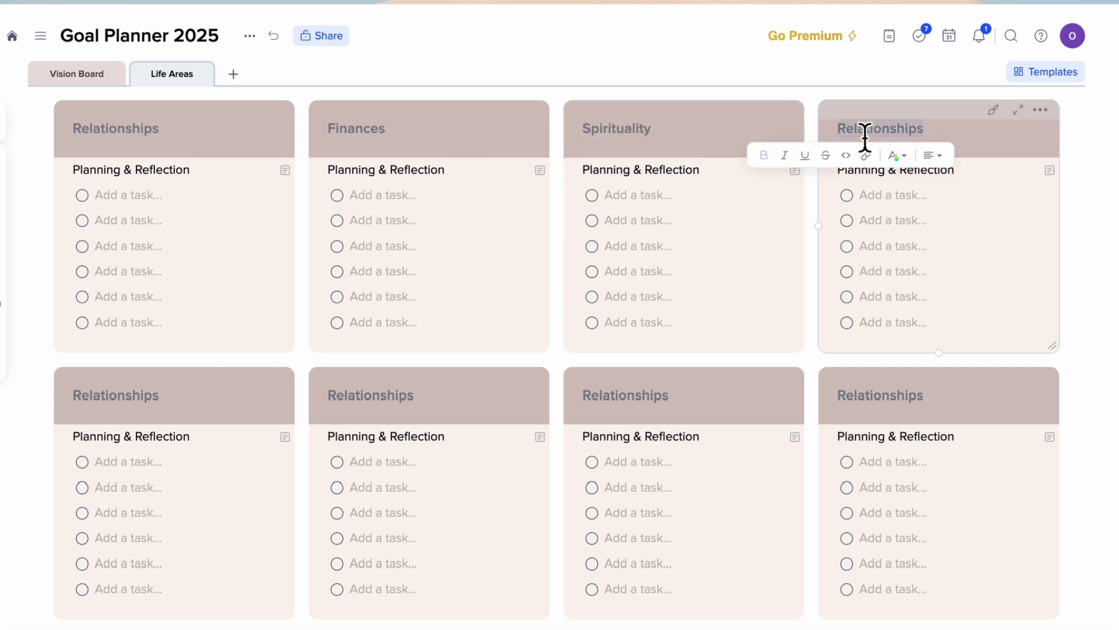
pyautogui.write('Career')
pyautogui.click(502, 388)
# Step: Retitle the four second-row tiles "Personal Development", "Health", "Family" and "Education"
pyautogui.click(109, 403)
pyautogui.doubleClick(109, 403)
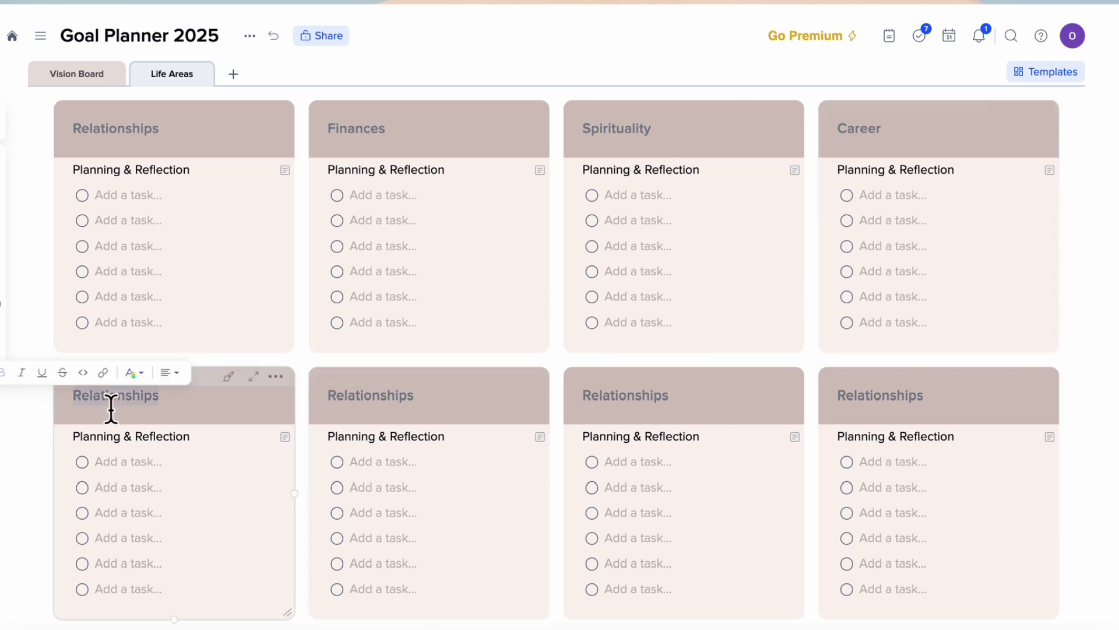
pyautogui.write('Personal De')
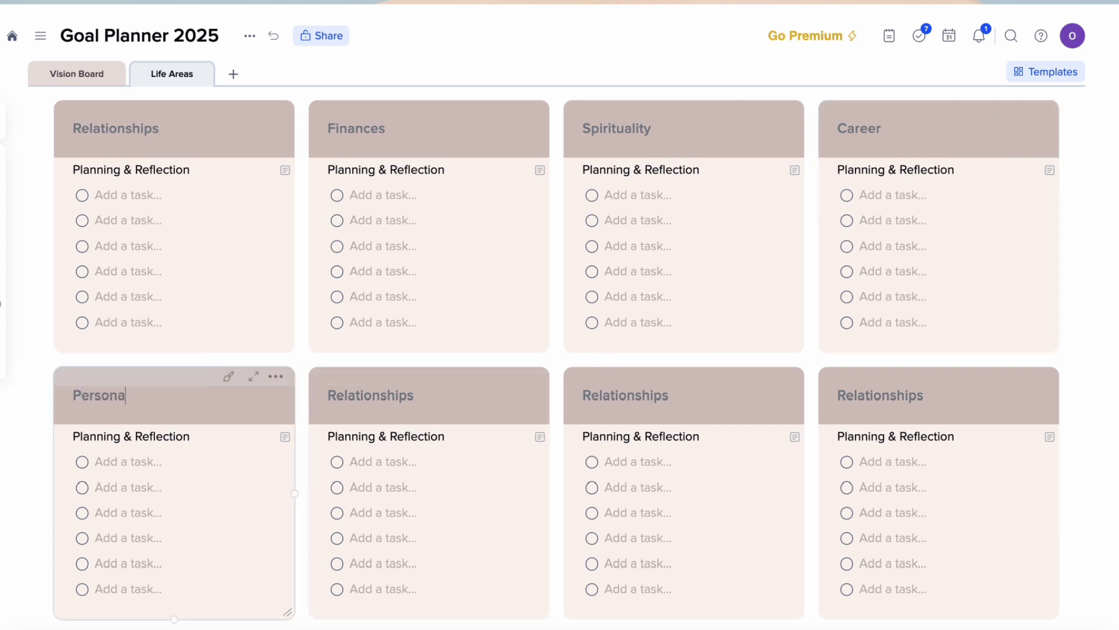
pyautogui.write('velopment')
pyautogui.click(324, 419)
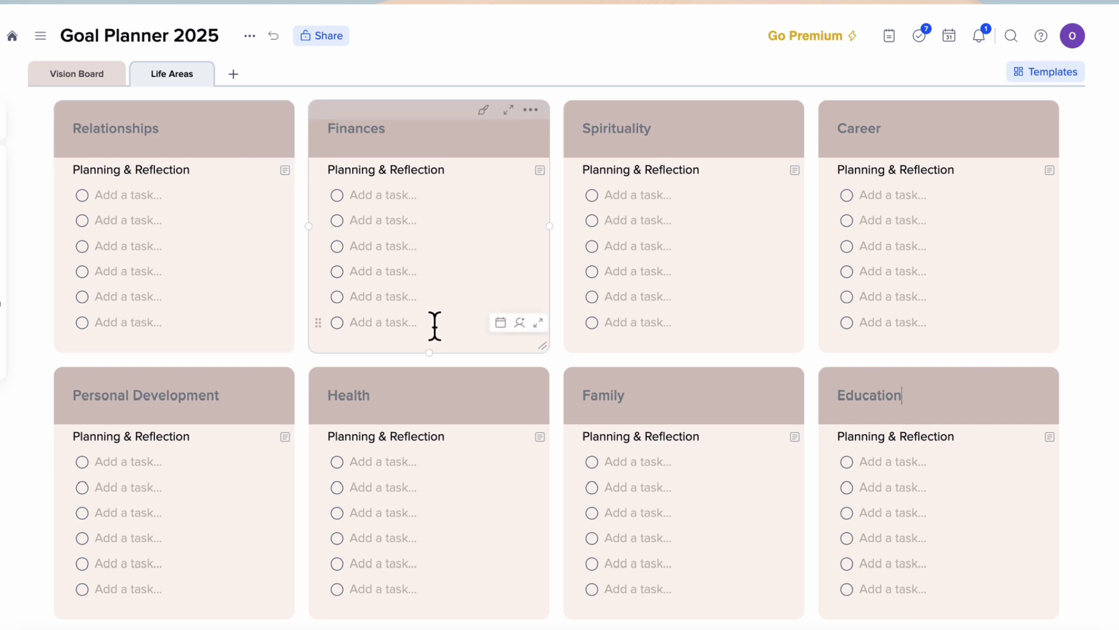
# Step: Add a blank gallery collection as a new page and name it "Monthly Reflection & Planning"
pyautogui.click(233, 74)
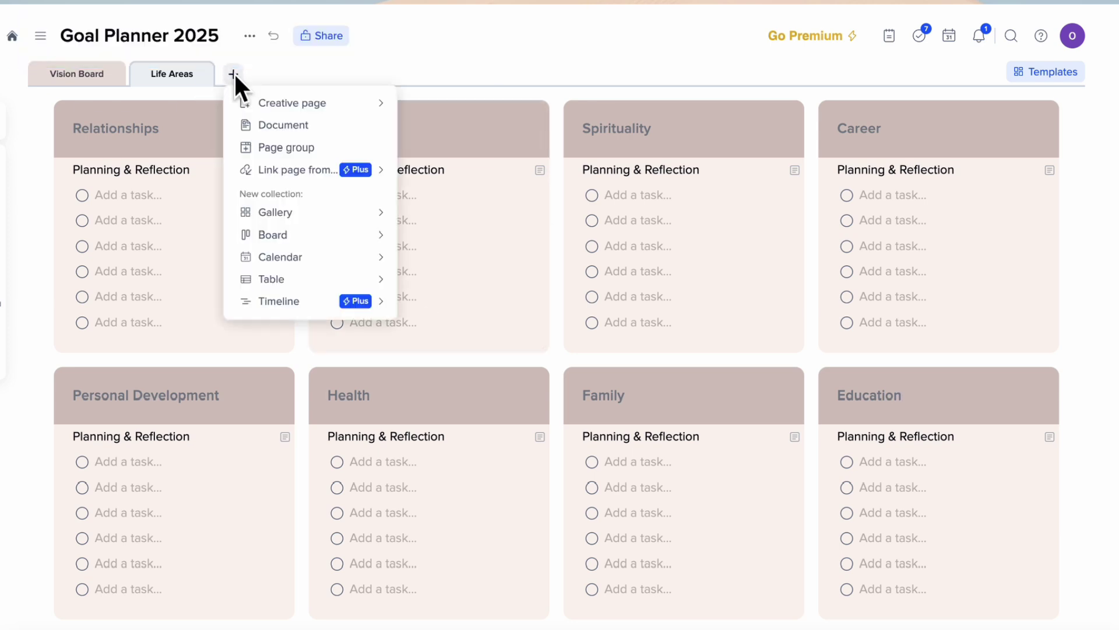
pyautogui.moveTo(306, 217)
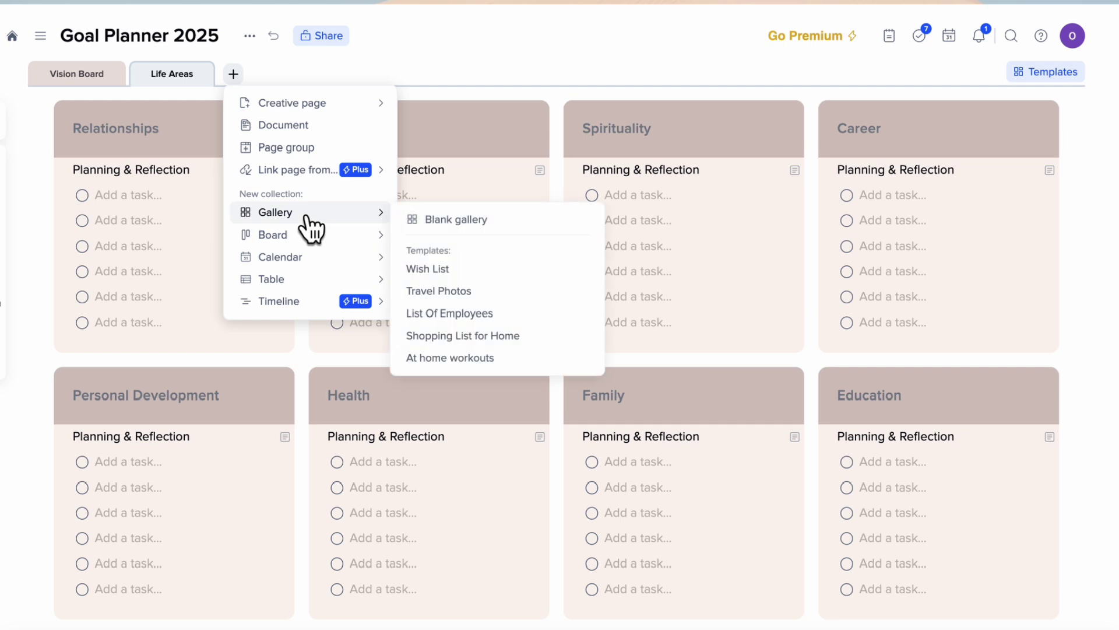
pyautogui.click(469, 222)
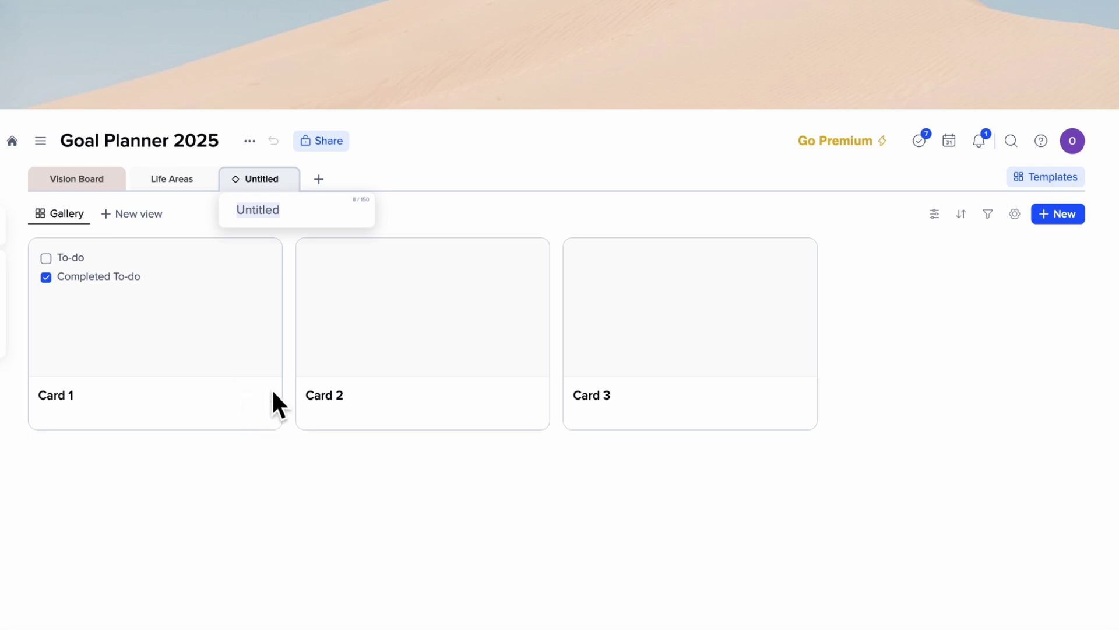
pyautogui.write('Monthly Reflection & Planning')
pyautogui.press('Return')
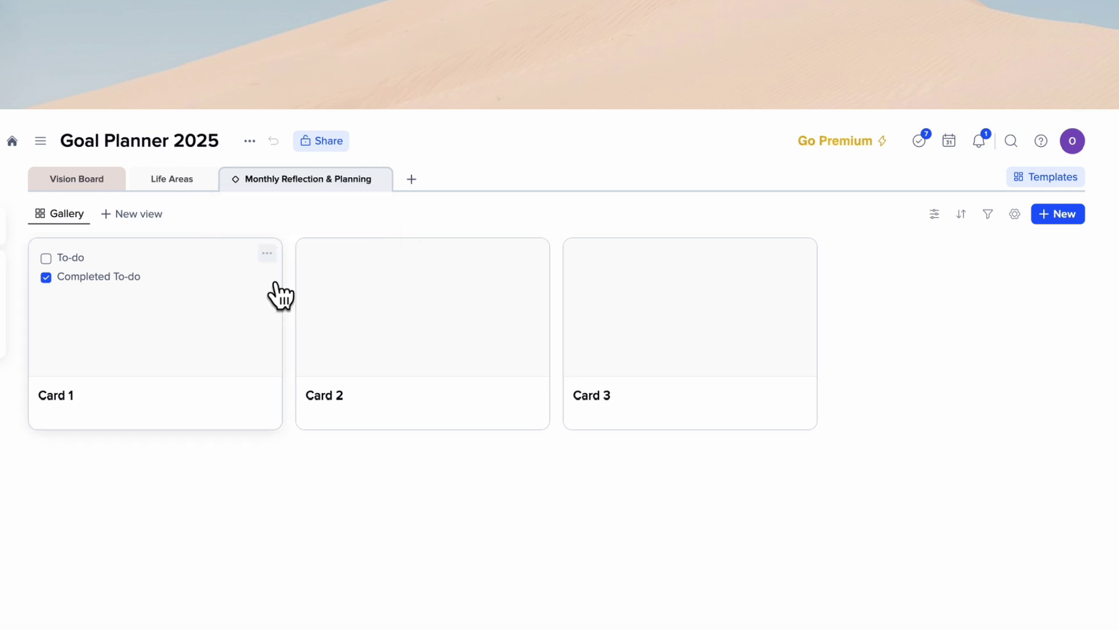
# Step: Open the first gallery card and title it "January 2025"
pyautogui.click(258, 311)
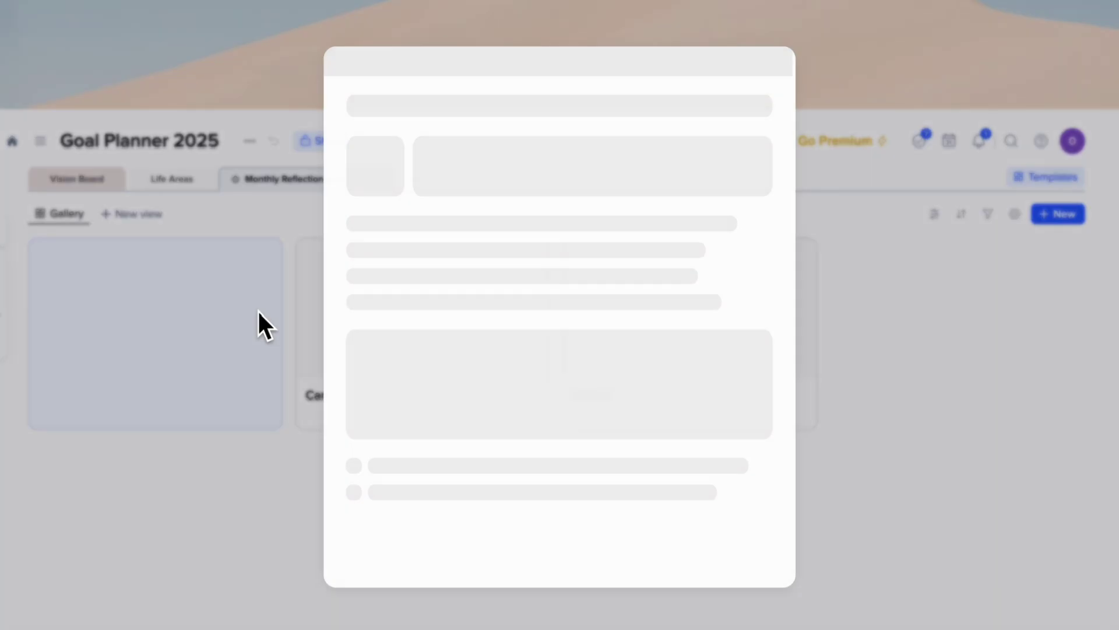
pyautogui.tripleClick(379, 107)
pyautogui.write('January 2025')
# Step: Delete the Created and Tags properties from the January 2025 card
pyautogui.click(401, 152)
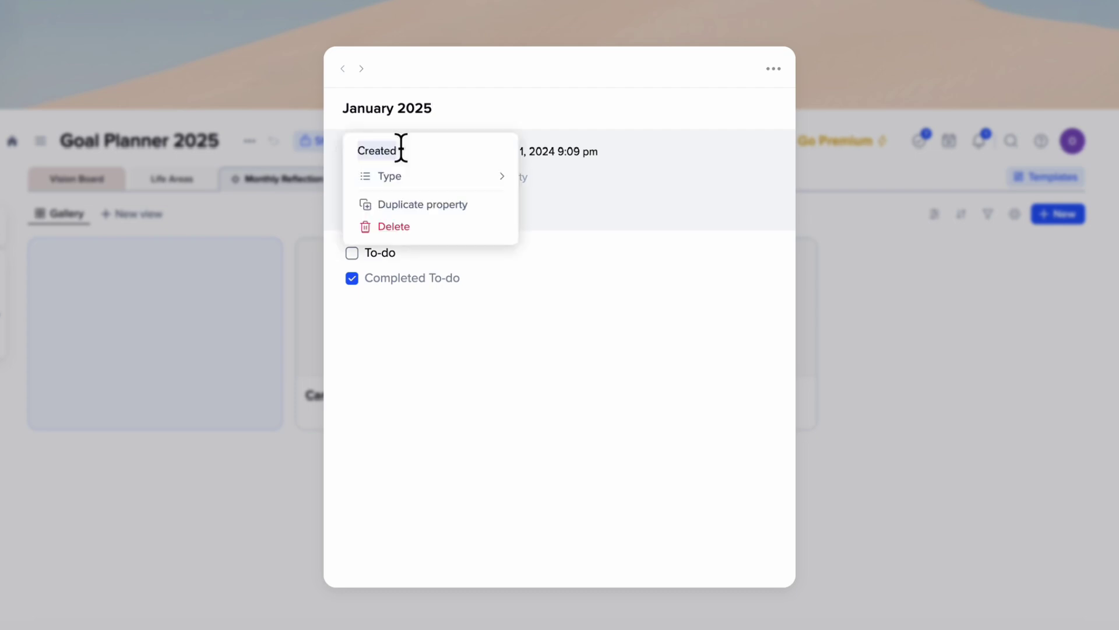
pyautogui.click(408, 227)
pyautogui.click(606, 357)
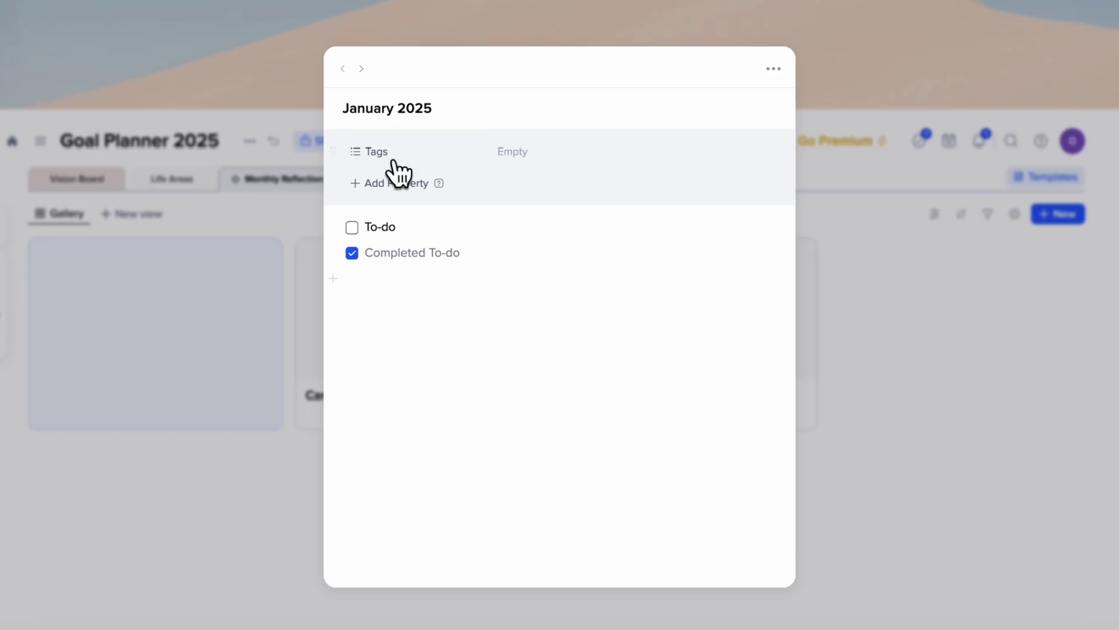
pyautogui.click(395, 161)
pyautogui.click(449, 227)
pyautogui.click(588, 352)
# Step: Add a checkbox property named "Complete!" to the card, then remove its placeholder to-dos and close it
pyautogui.click(386, 163)
pyautogui.write('check')
pyautogui.click(439, 306)
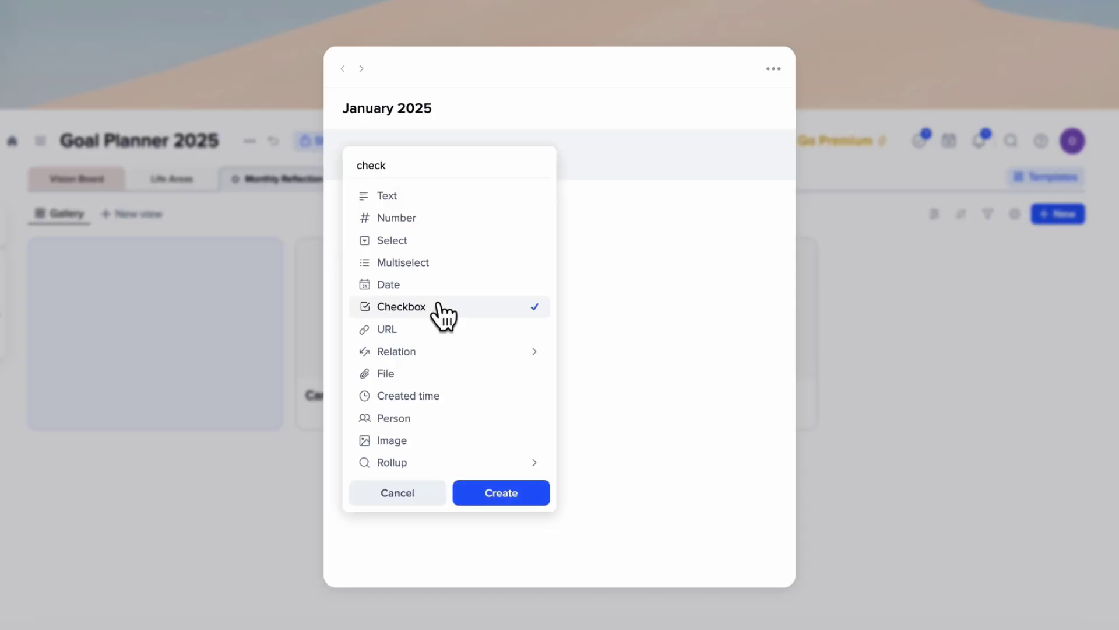
pyautogui.press('Return')
pyautogui.click(395, 164)
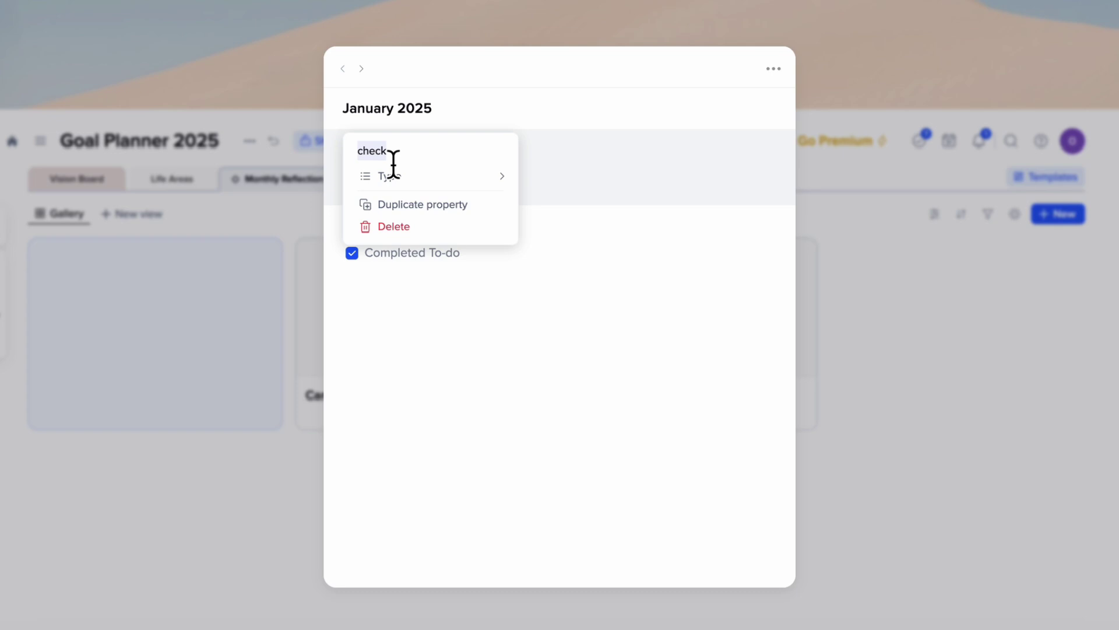
pyautogui.write('Complete!')
pyautogui.press('Return')
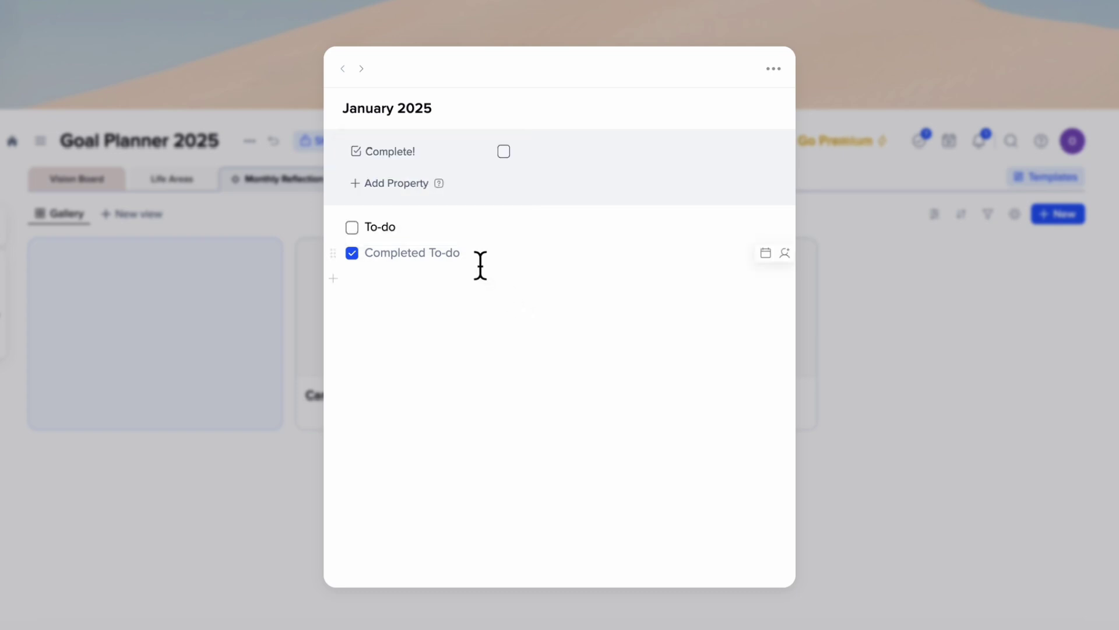
pyautogui.press('BackSpace')
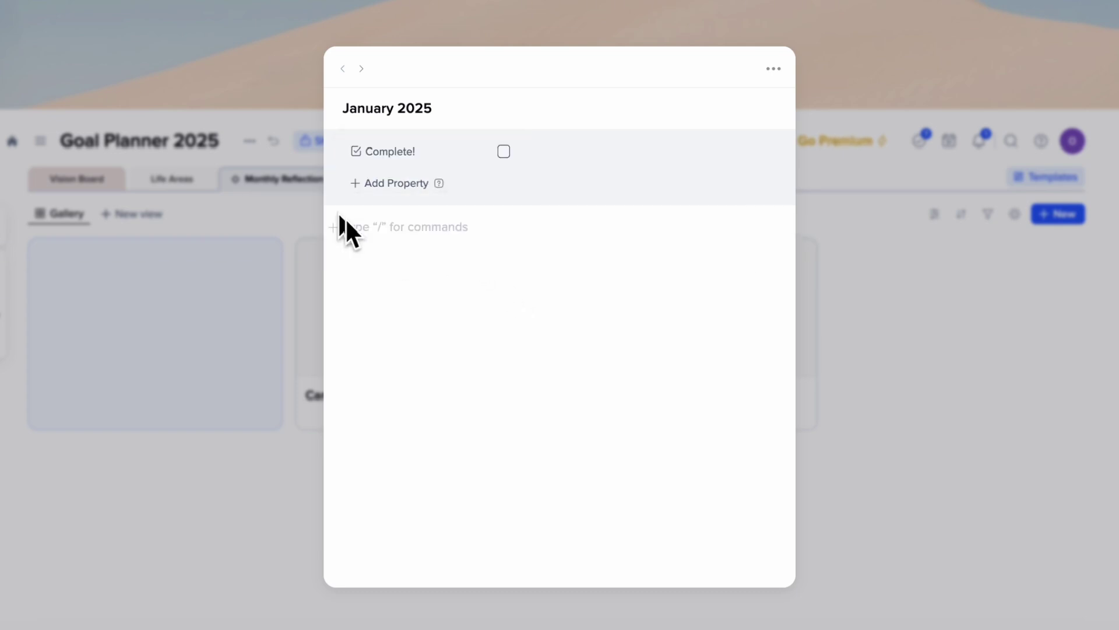
pyautogui.click(260, 320)
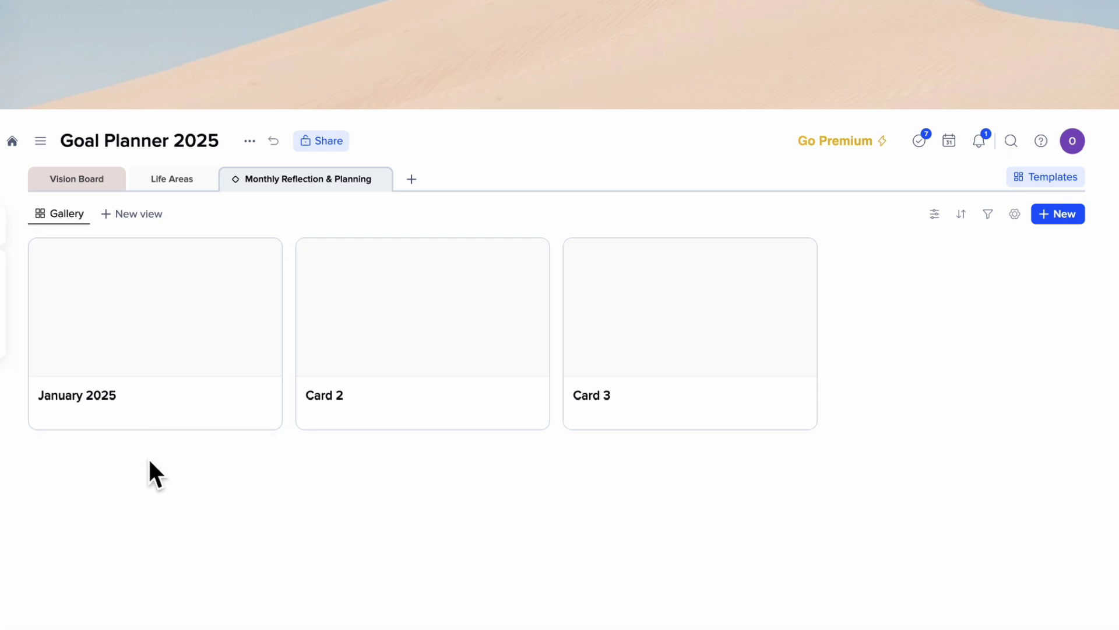
# Step: Reopen the January 2025 card and add a Heading 2 reading "Mood Photo" in its body
pyautogui.click(232, 356)
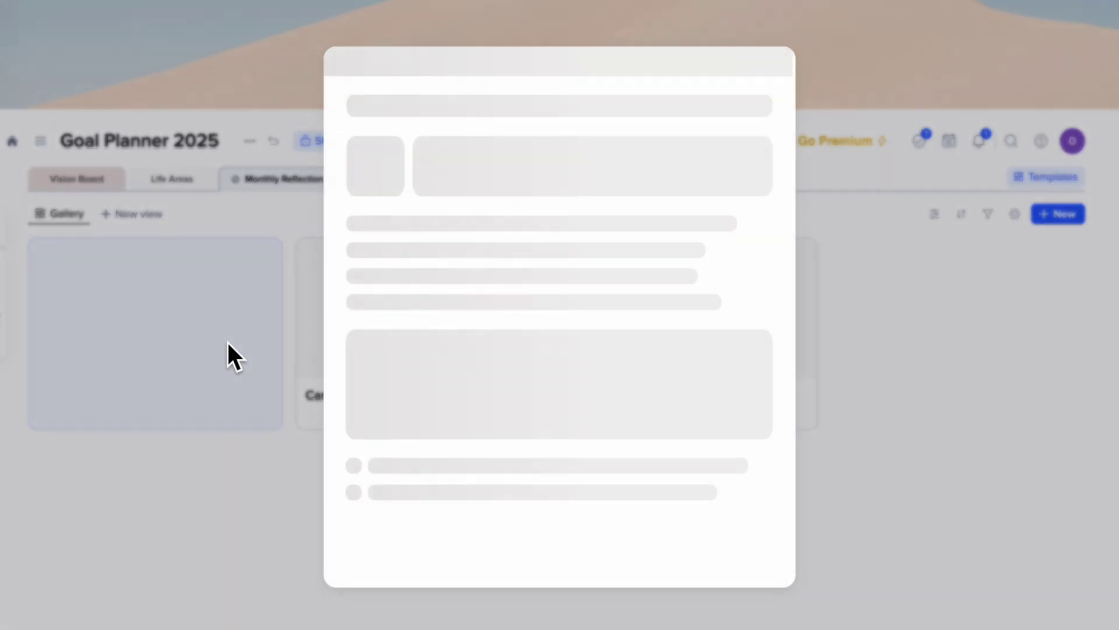
pyautogui.click(414, 242)
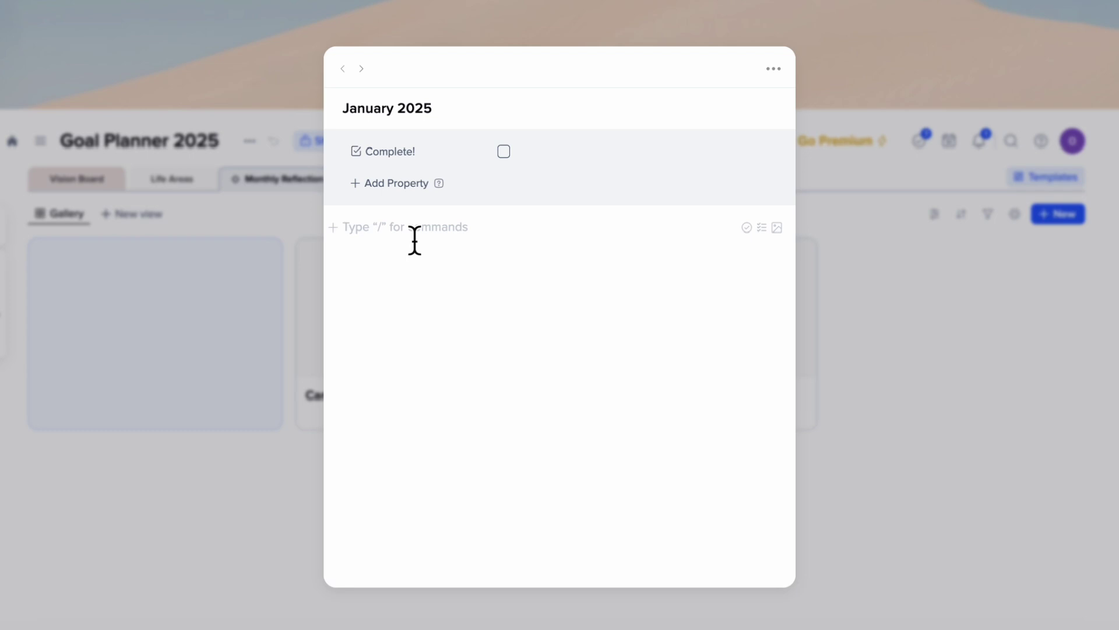
pyautogui.write('/heading')
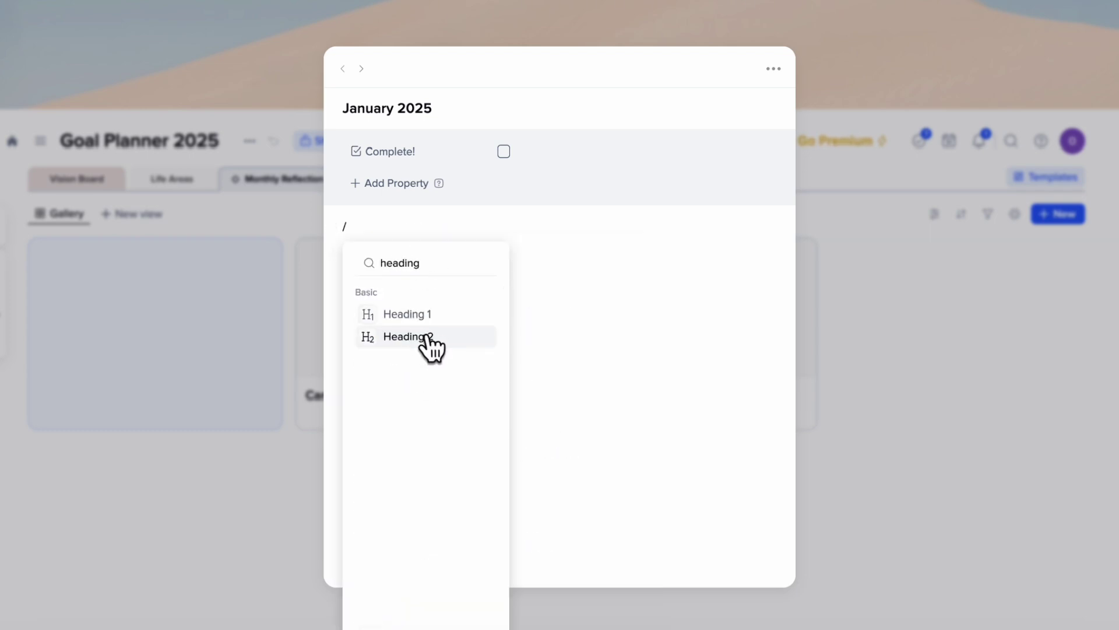
pyautogui.click(427, 333)
pyautogui.write('Mood Photo')
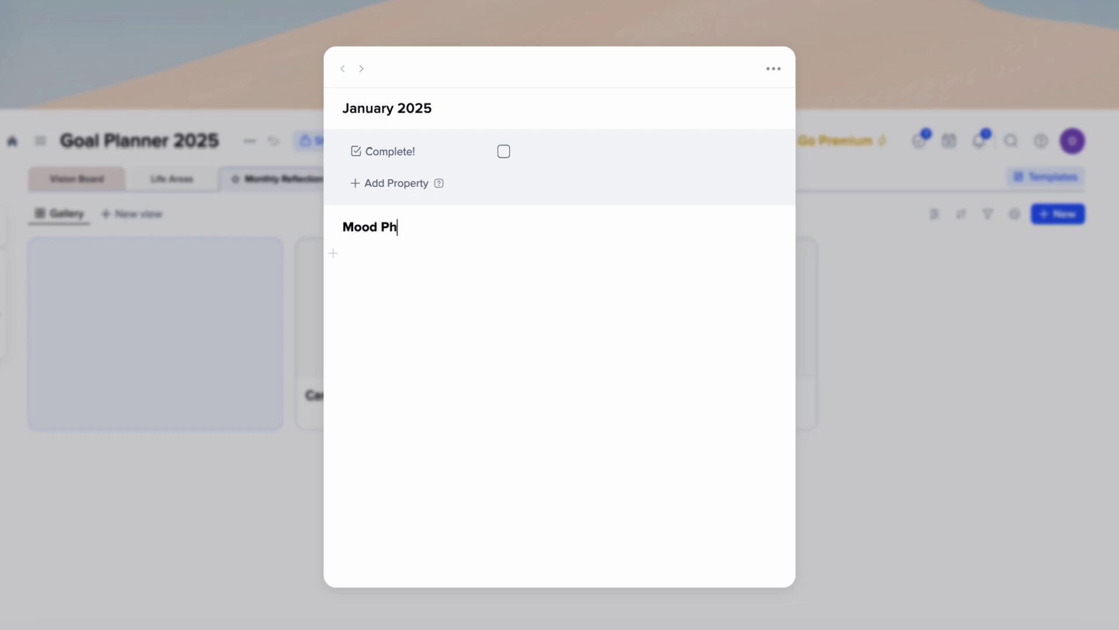
# Step: Insert an Unsplash calendar photo found with "january" below the Mood Photo heading and switch the image from full width to the smaller layout
pyautogui.press('Return')
pyautogui.write('image')
pyautogui.click(446, 341)
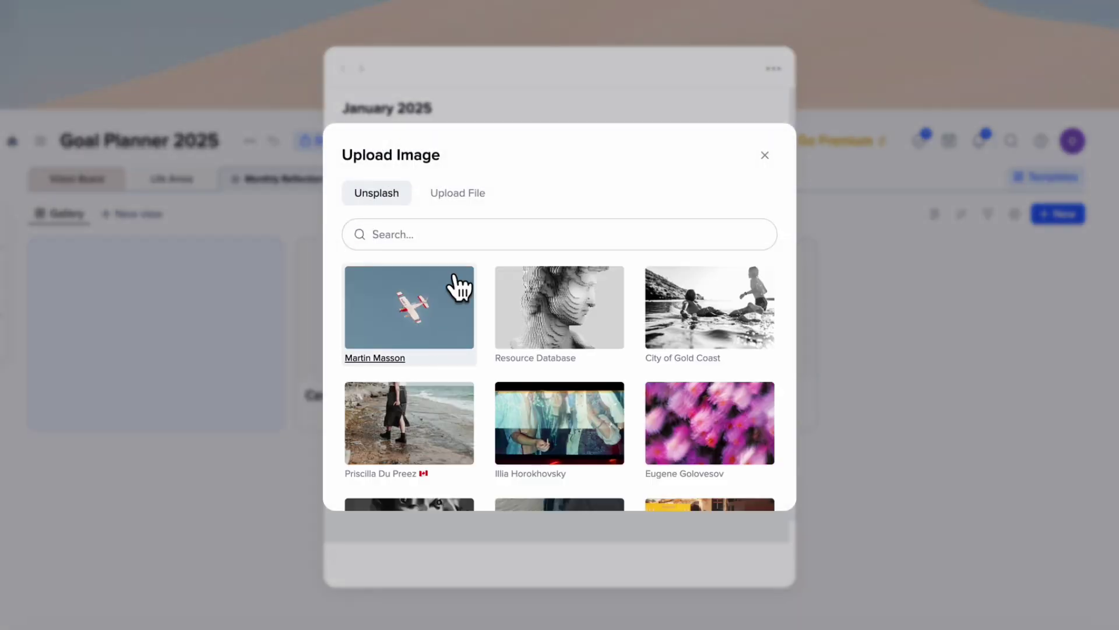
pyautogui.click(470, 243)
pyautogui.write('january')
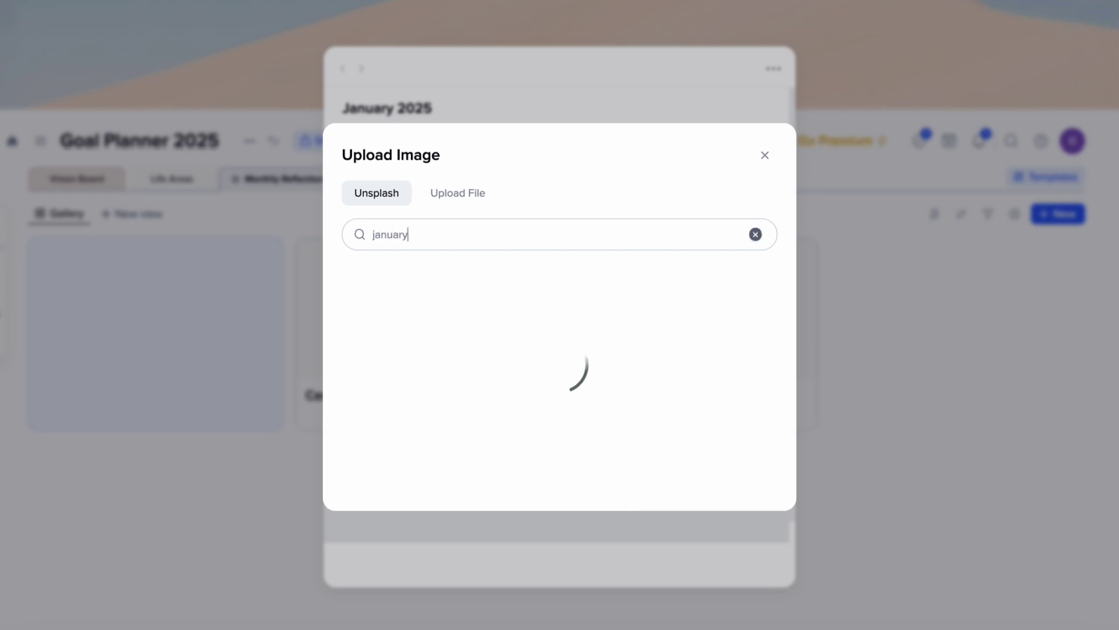
pyautogui.click(403, 422)
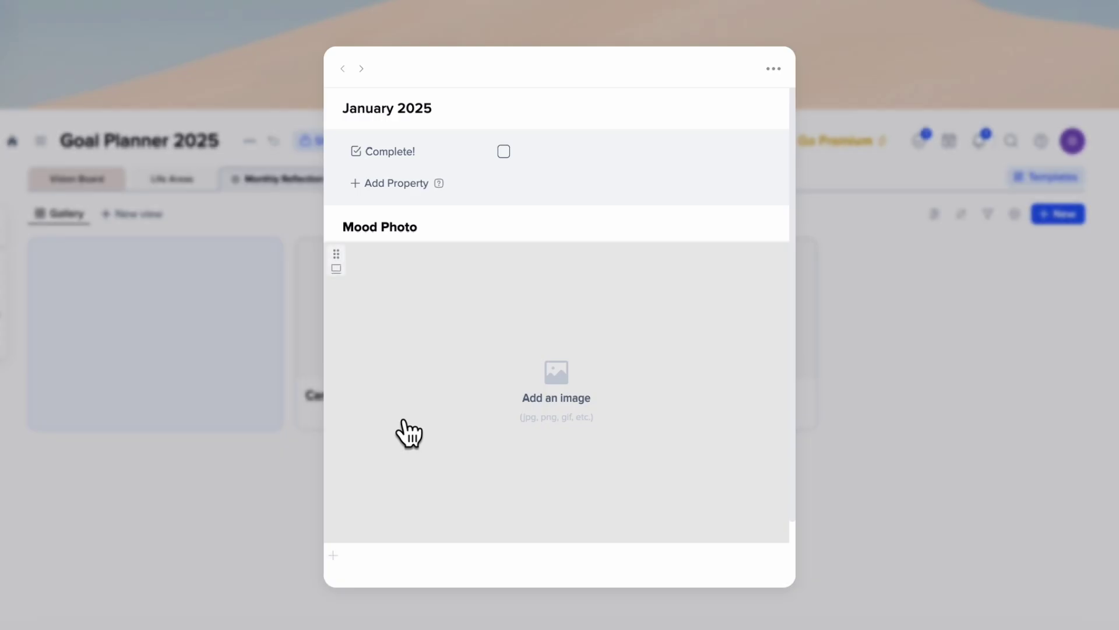
pyautogui.click(336, 269)
# Step: Add a Heading 2 below the photo reading "Which life areas do you plan to work on this month?" followed by a blank line
pyautogui.click(393, 475)
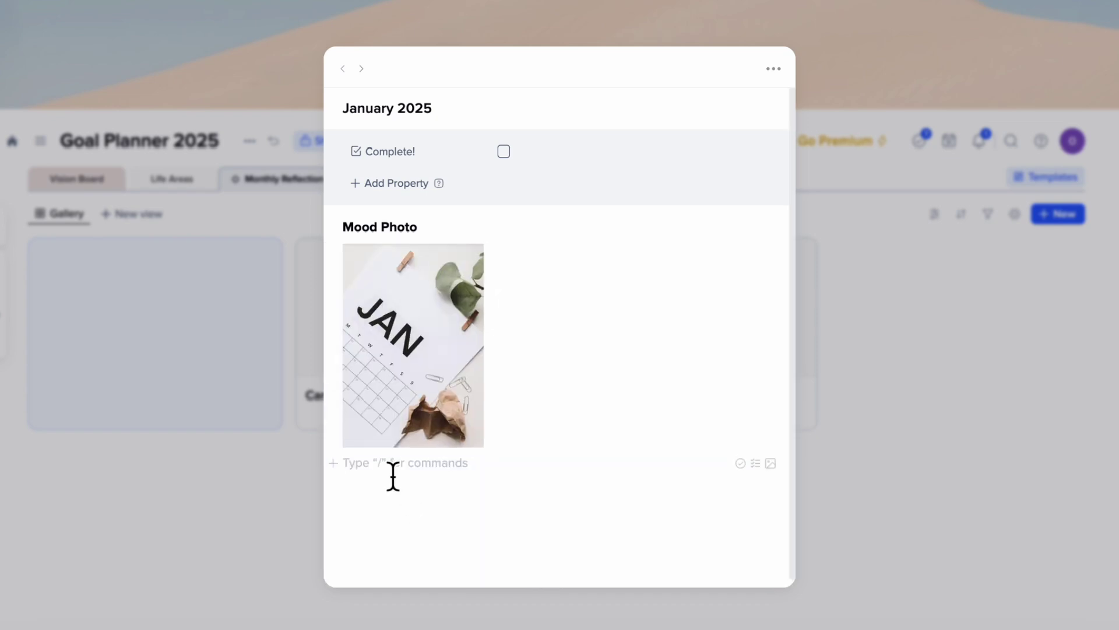
pyautogui.write('/')
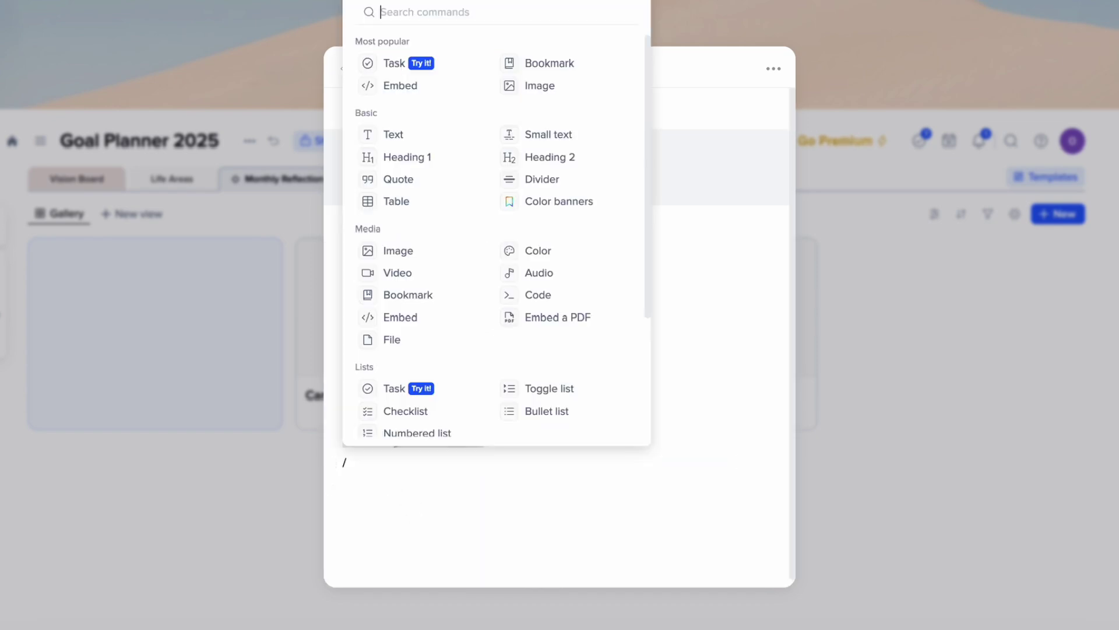
pyautogui.write('Heading')
pyautogui.click(427, 92)
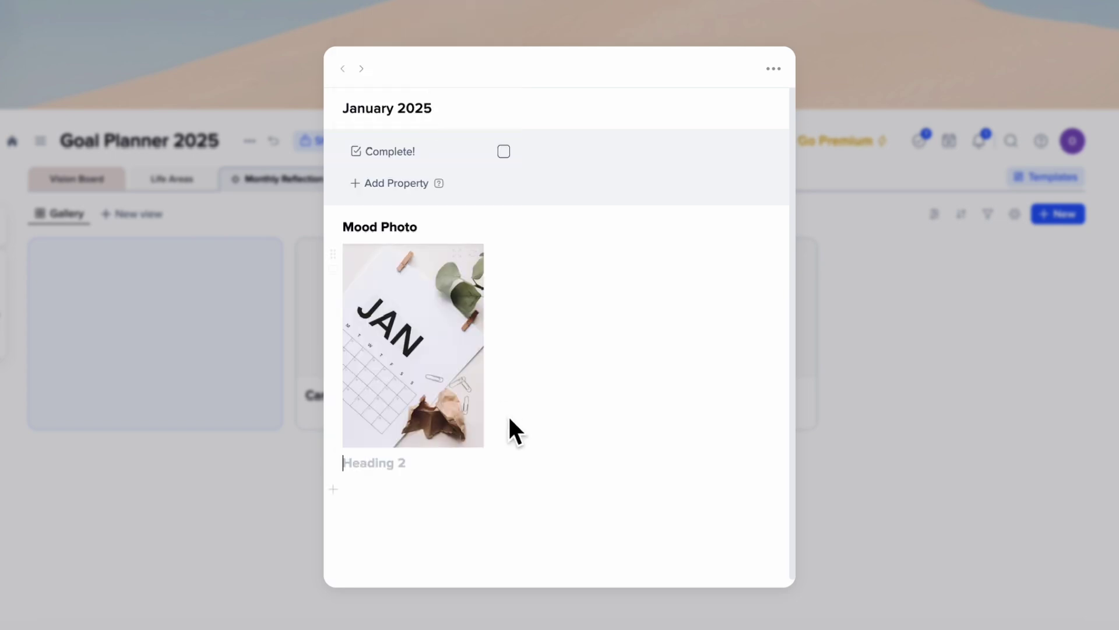
pyautogui.write('Which life areas do you pla')
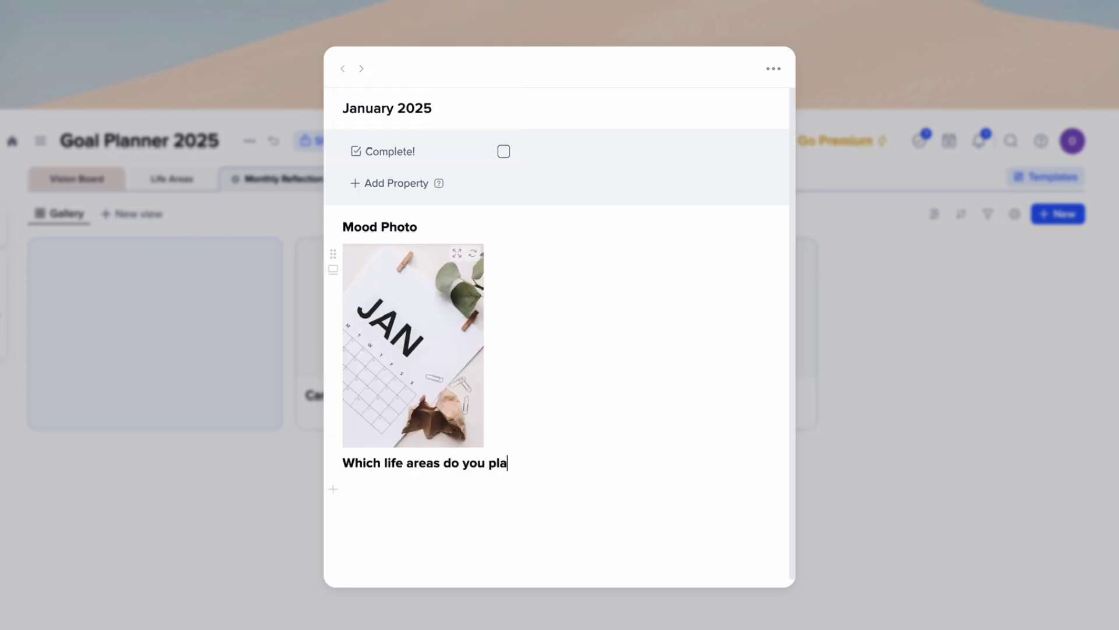
pyautogui.write('?')
pyautogui.press('Return')
pyautogui.press('Return')
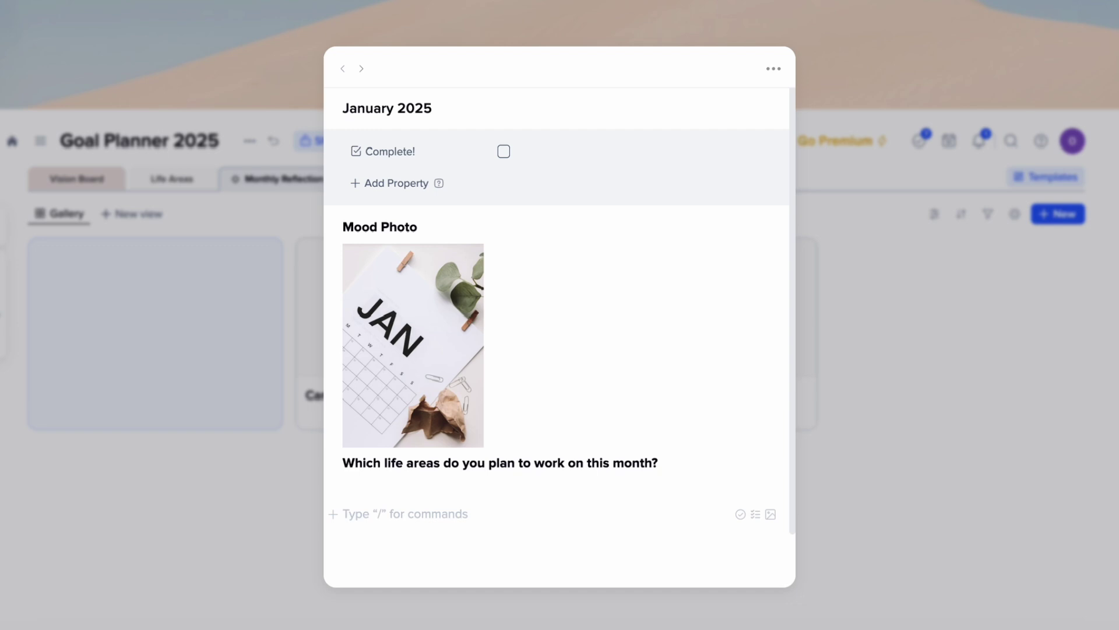
# Step: Add another Heading 2 below the blank line reading "How did everything go?"
pyautogui.write('/he')
pyautogui.click(426, 164)
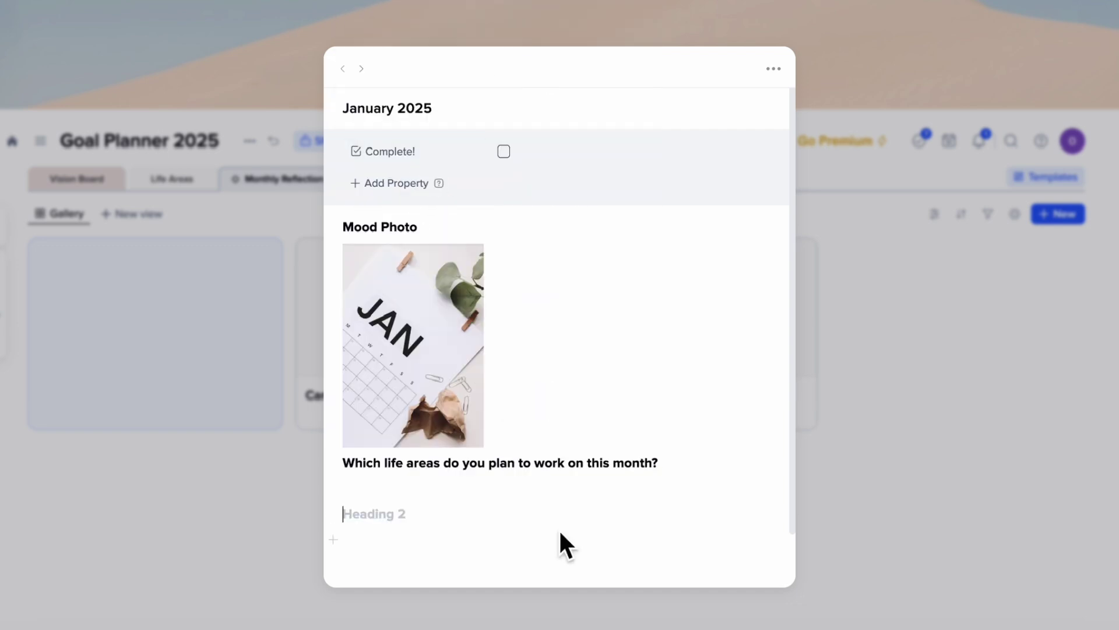
pyautogui.write('Ho')
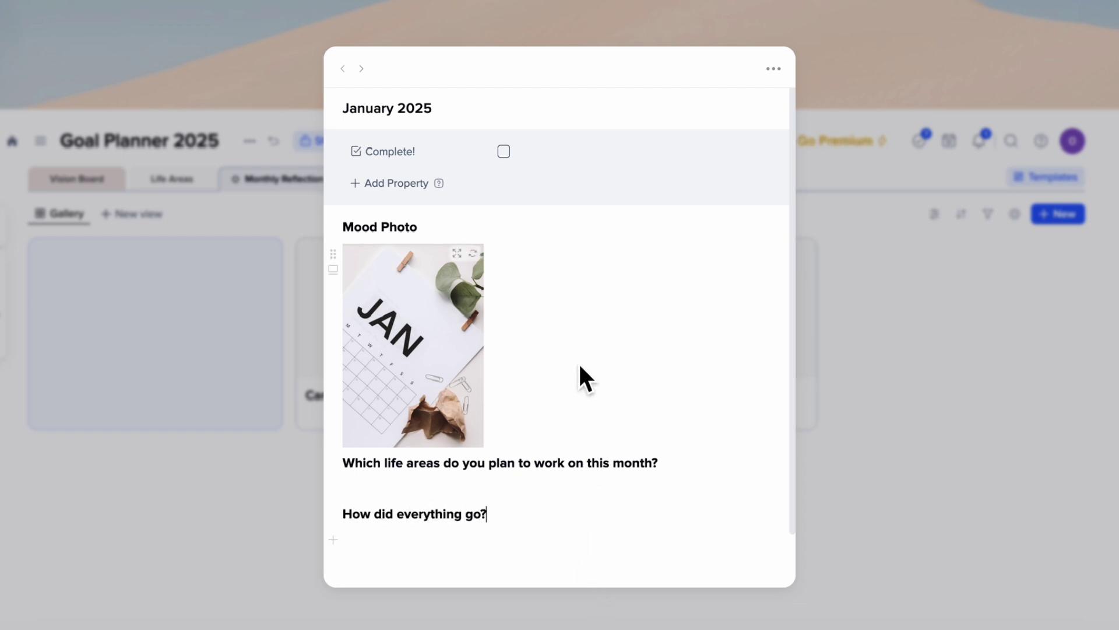
# Step: Close the January 2025 card and show the Complete! property on the gallery cards
pyautogui.click(844, 259)
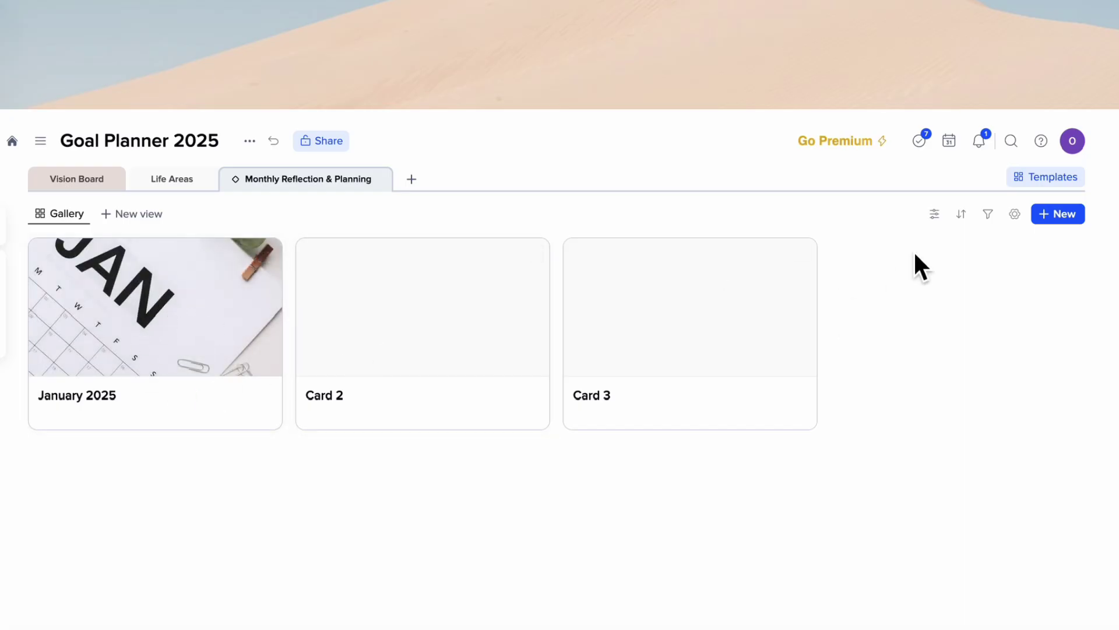
pyautogui.click(1015, 214)
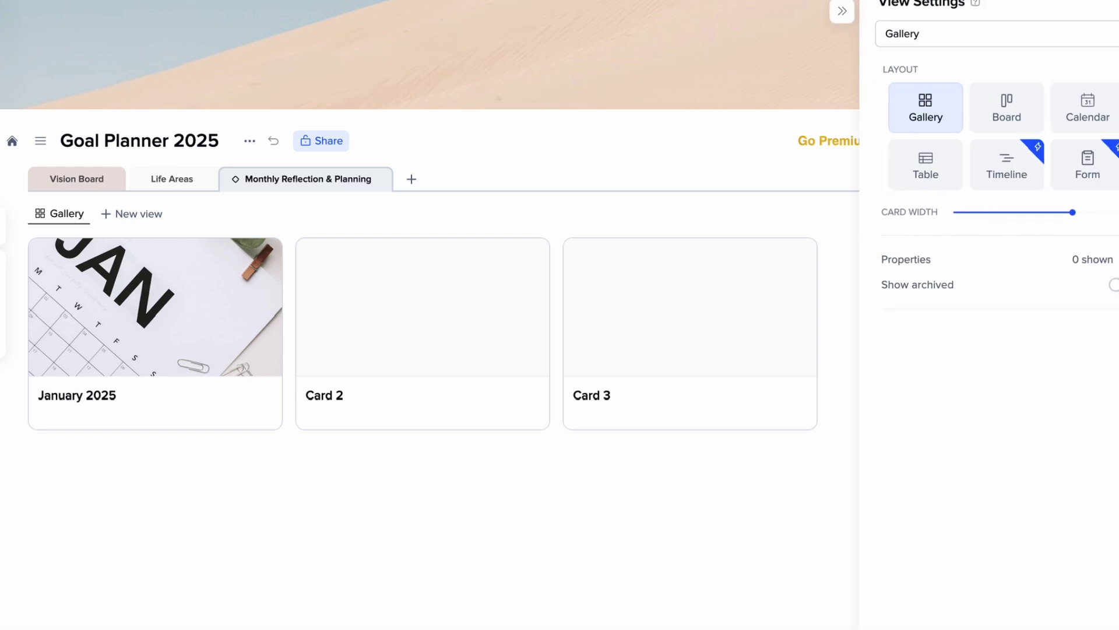
pyautogui.click(1111, 263)
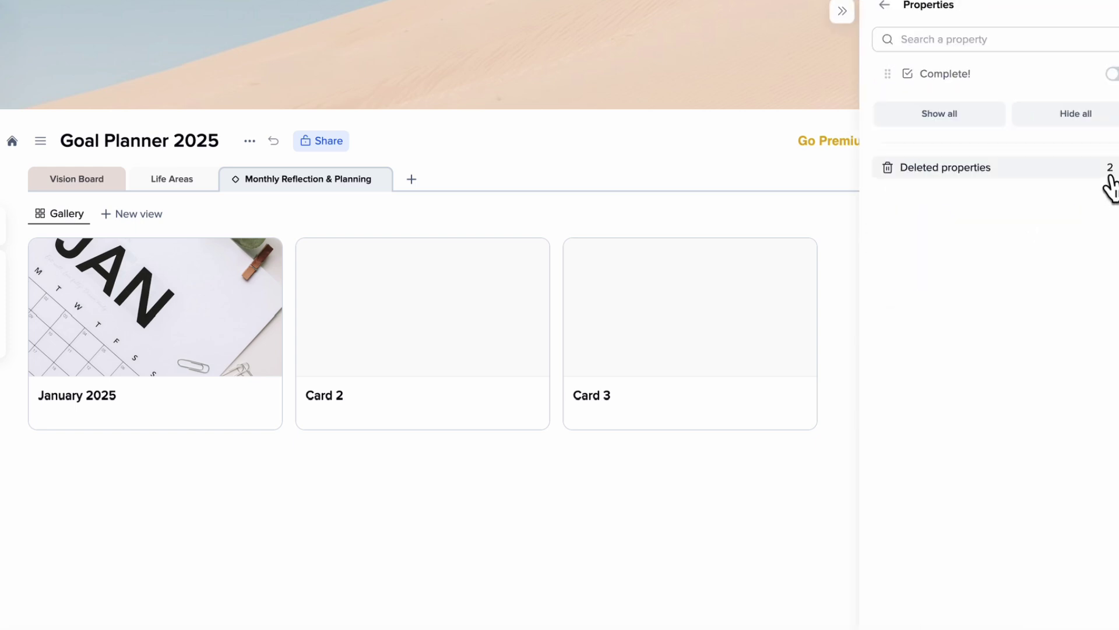
pyautogui.click(1111, 74)
pyautogui.click(667, 229)
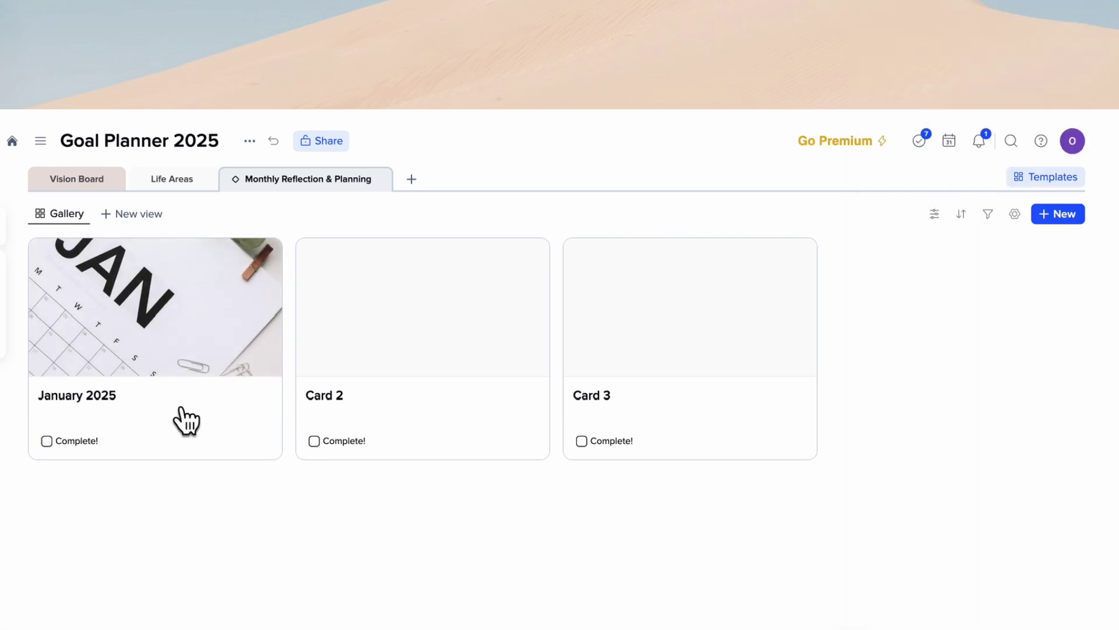
# Step: Toggle the Complete! checkbox on the January 2025 card on and off
pyautogui.click(46, 442)
pyautogui.click(46, 442)
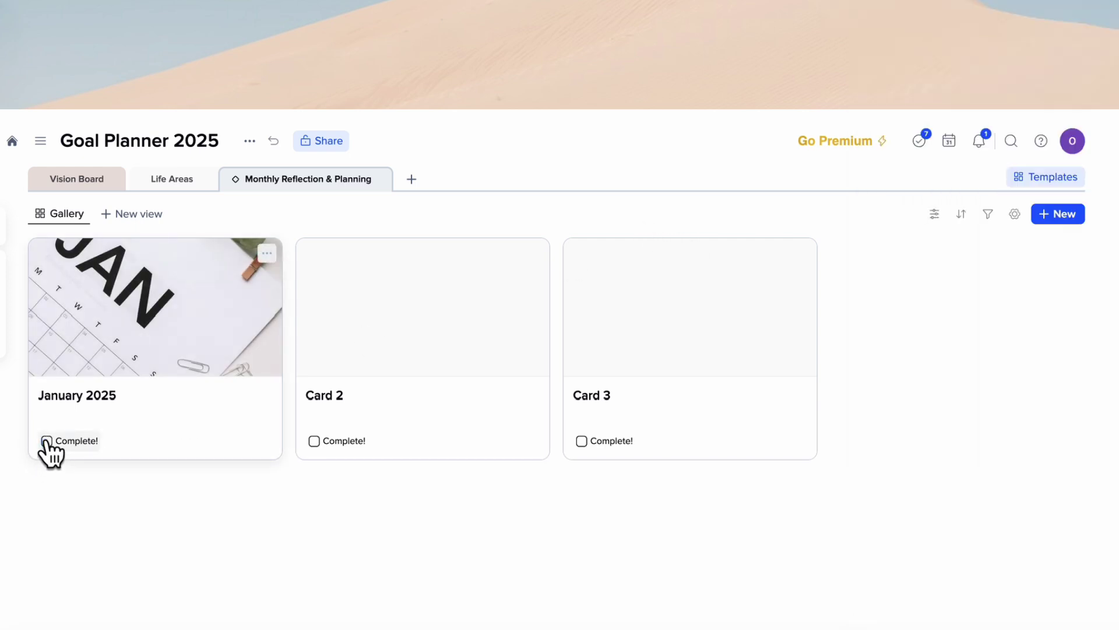
pyautogui.click(46, 441)
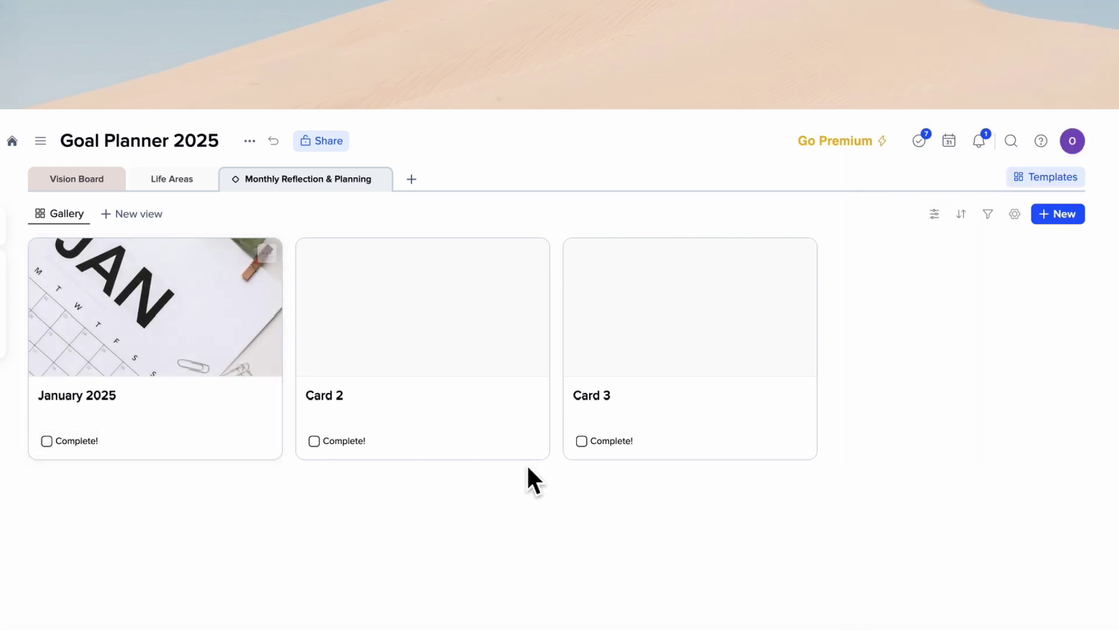
# Step: Remove Card 2 and Card 3 from the collection and duplicate the January 2025 card repeatedly for the other months
pyautogui.click(534, 255)
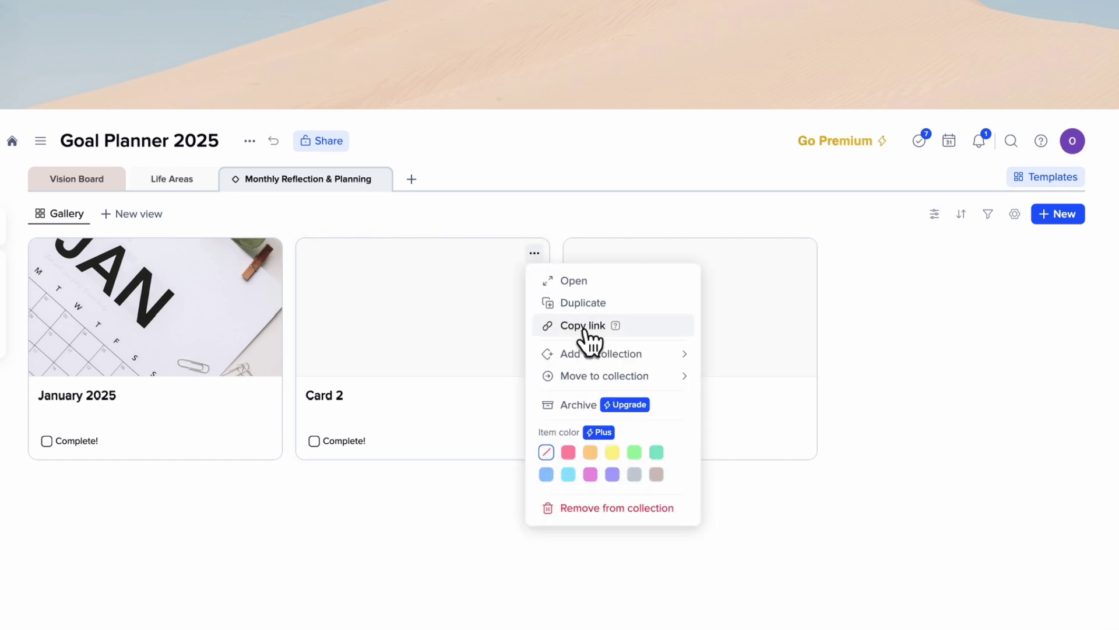
pyautogui.click(615, 507)
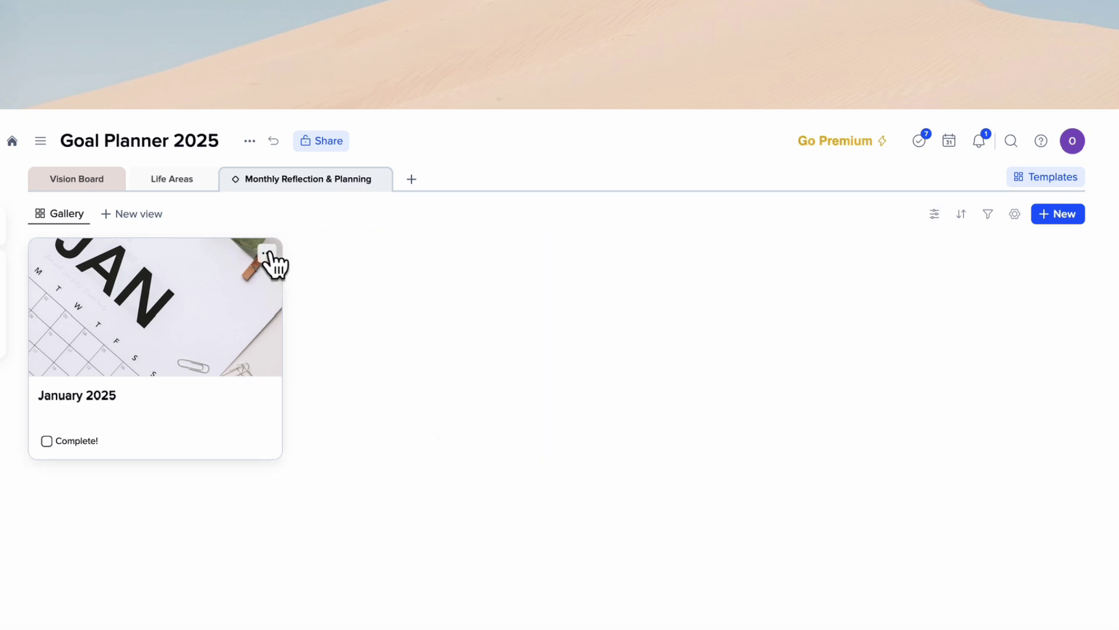
pyautogui.click(269, 253)
pyautogui.click(317, 303)
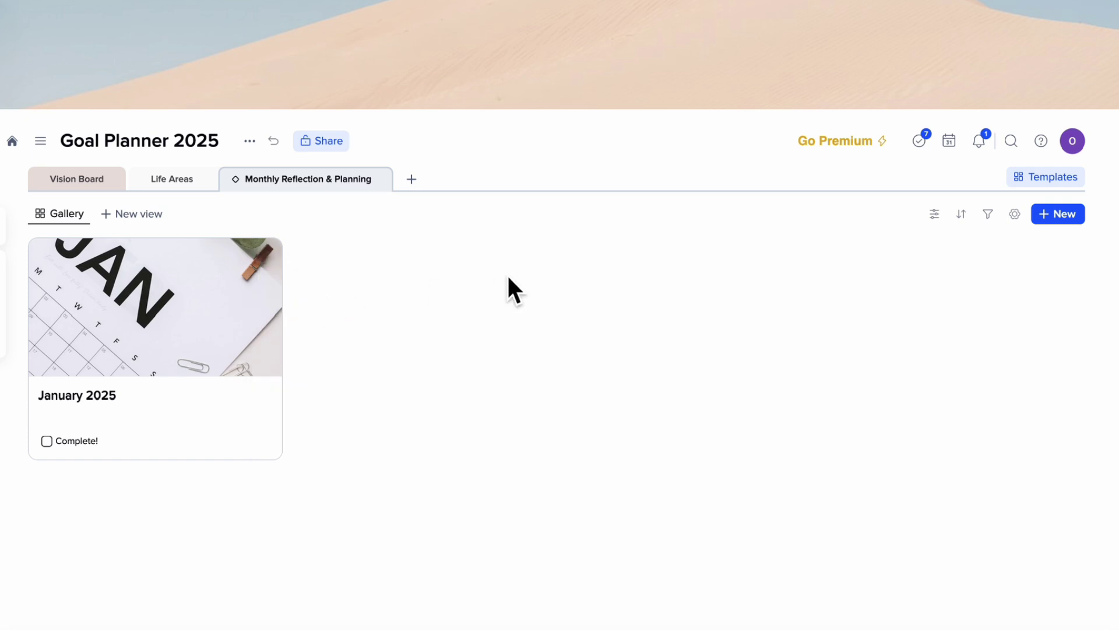
pyautogui.click(534, 253)
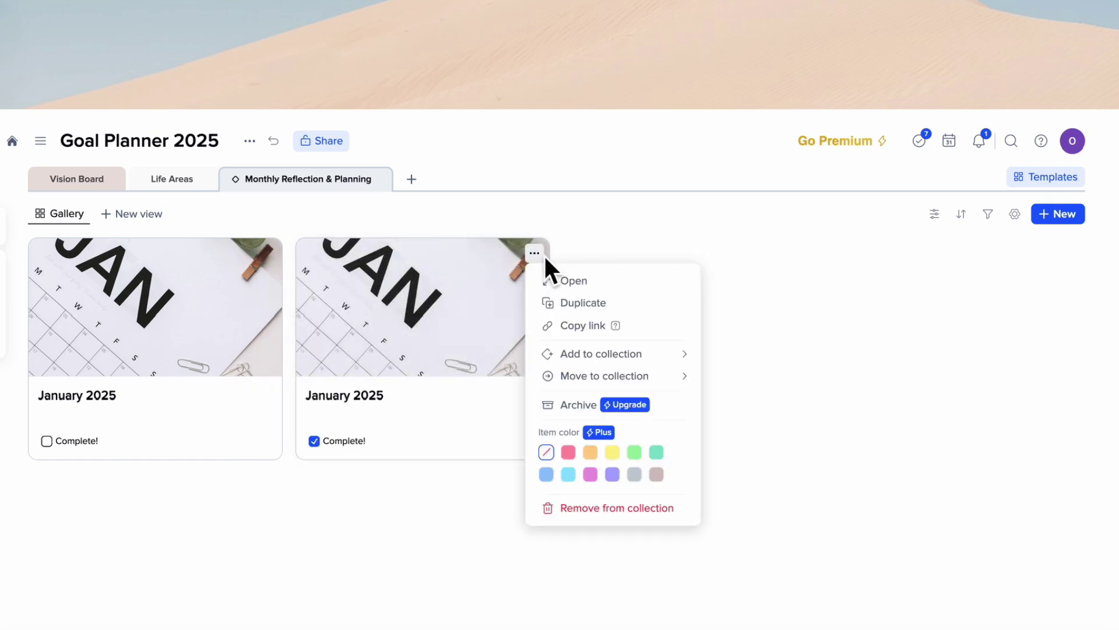
pyautogui.click(629, 302)
pyautogui.click(802, 253)
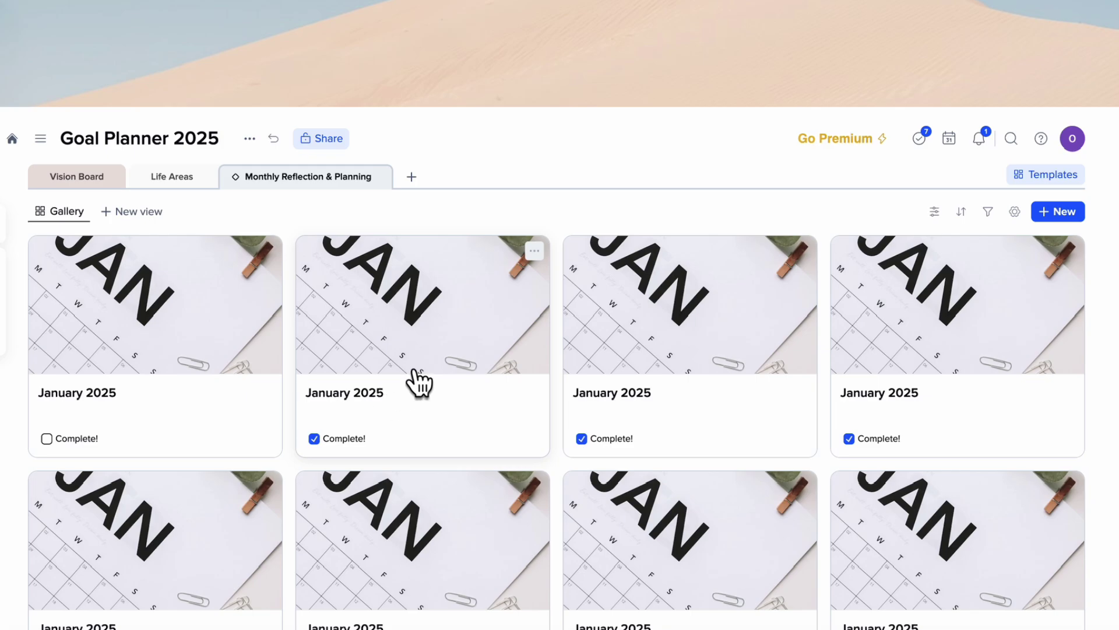
# Step: Rename the second January 2025 card in the gallery as "February 2025" and close it
pyautogui.click(417, 380)
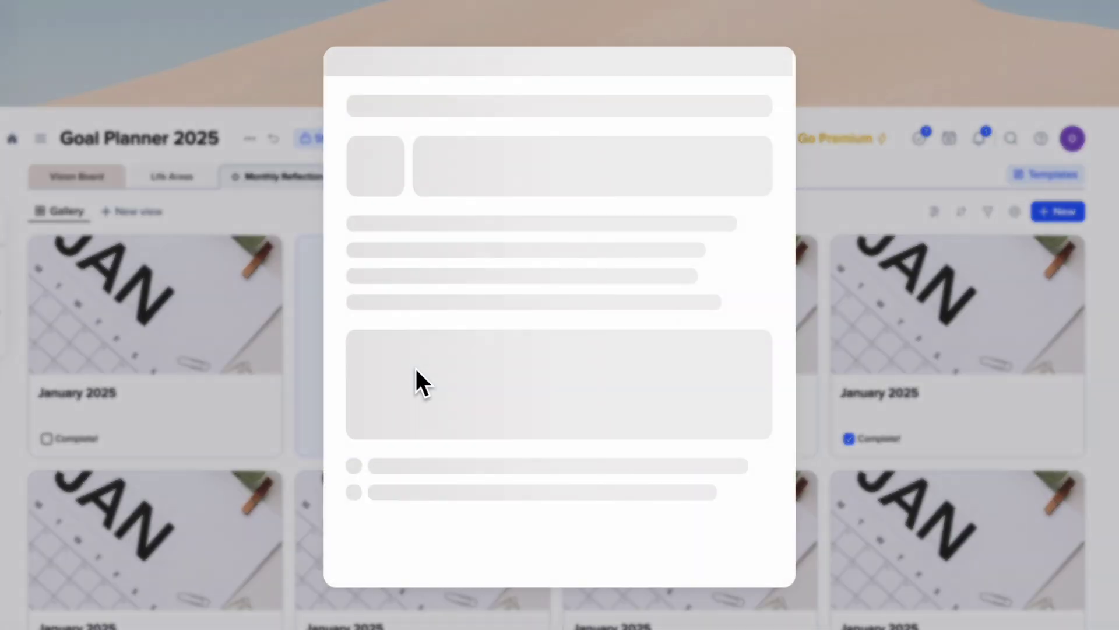
pyautogui.doubleClick(413, 114)
pyautogui.tripleClick(412, 114)
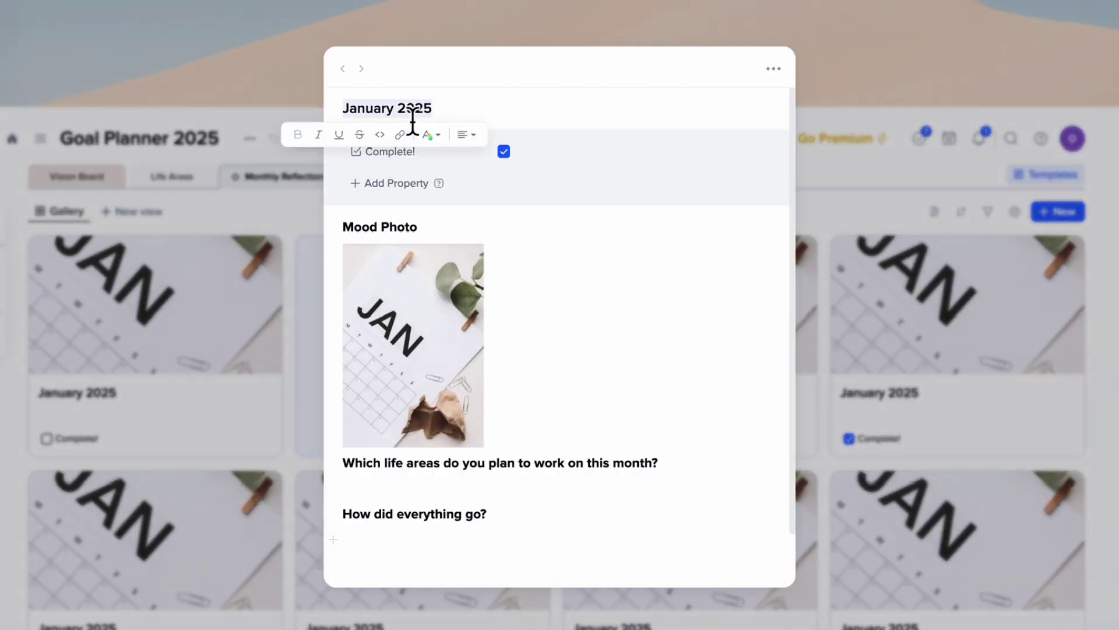
pyautogui.write('FEb')
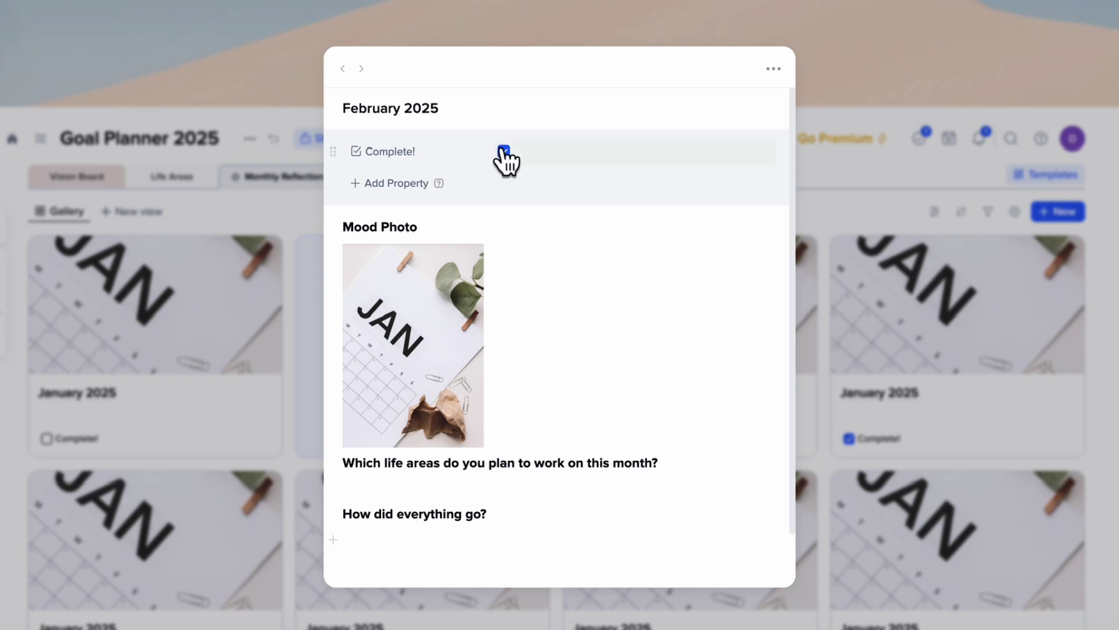
pyautogui.click(897, 303)
# Step: Rename the third card as "March 2025" and replace its mood photo with the MARCH letter-tile photo found on Unsplash with "march month"
pyautogui.click(764, 316)
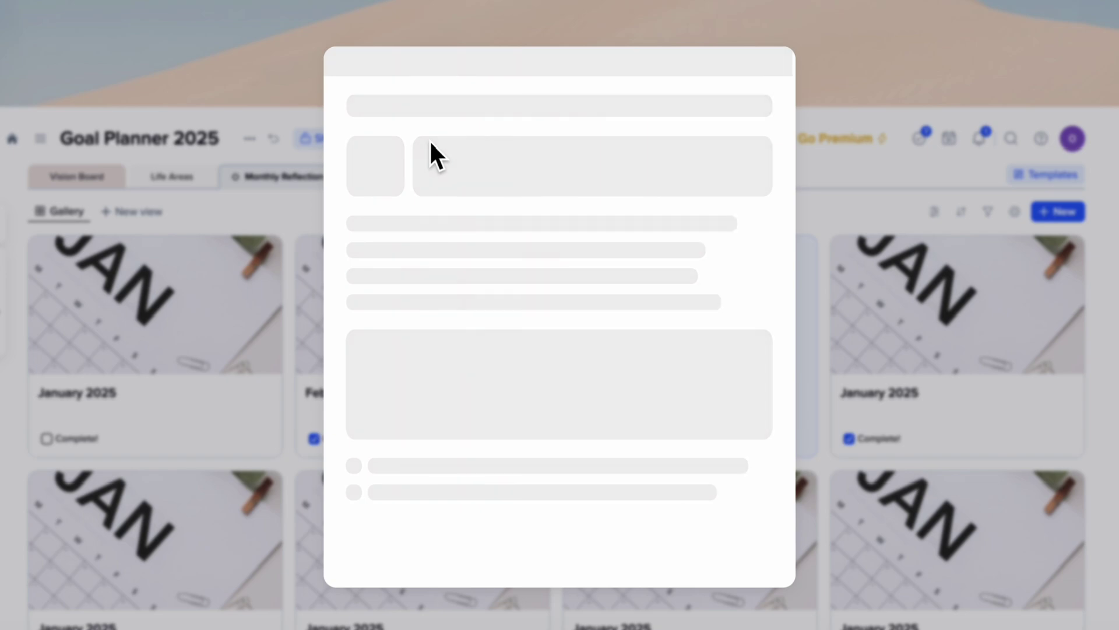
pyautogui.click(473, 254)
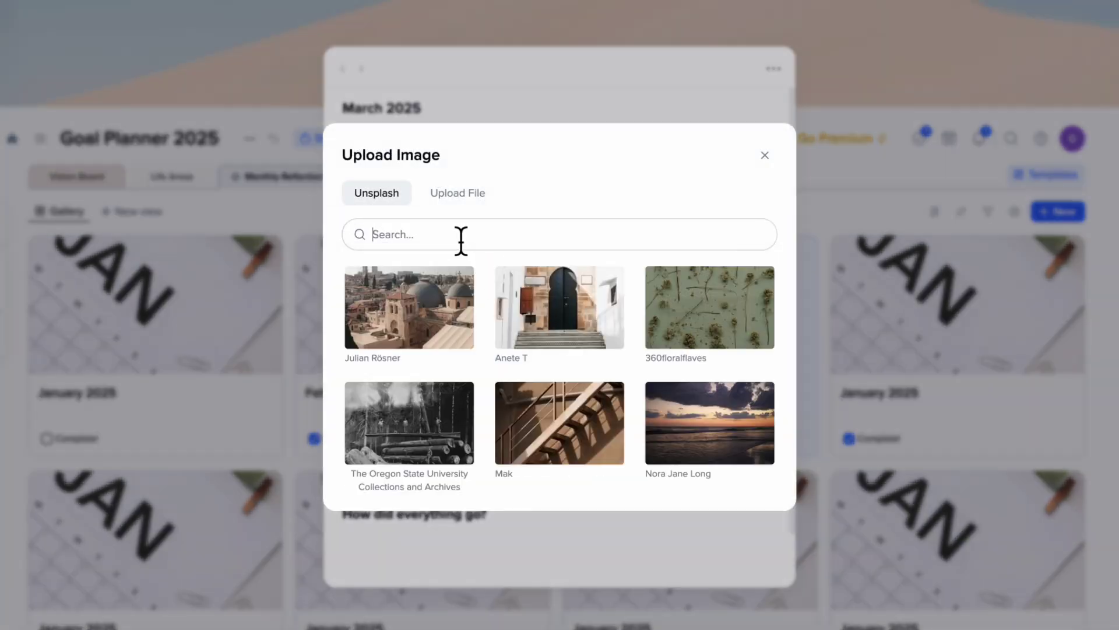
pyautogui.write('march')
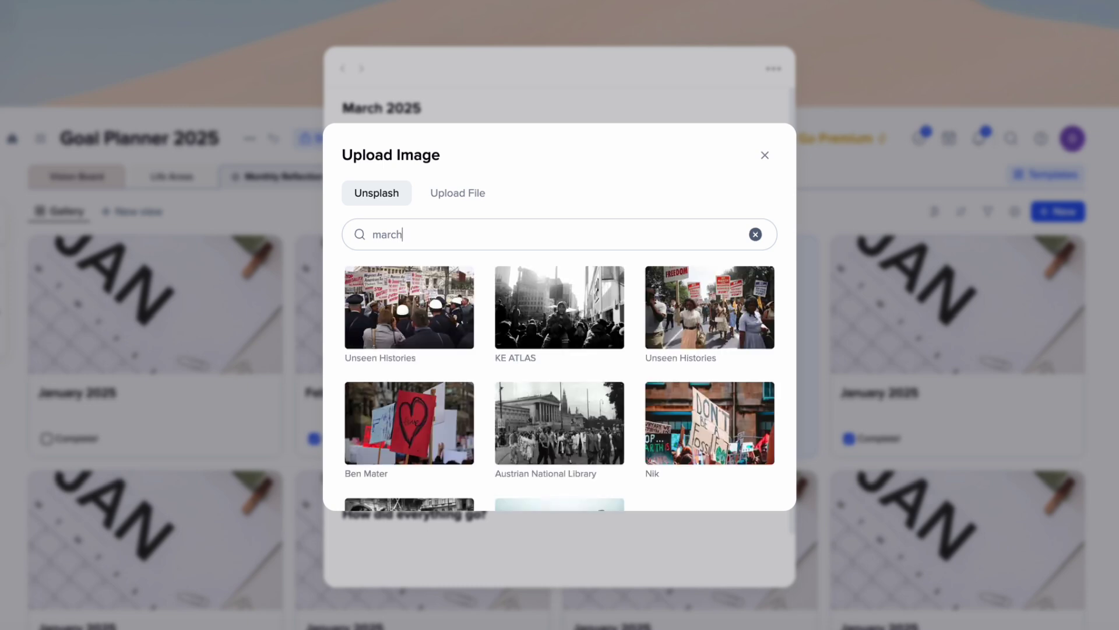
pyautogui.write(' month')
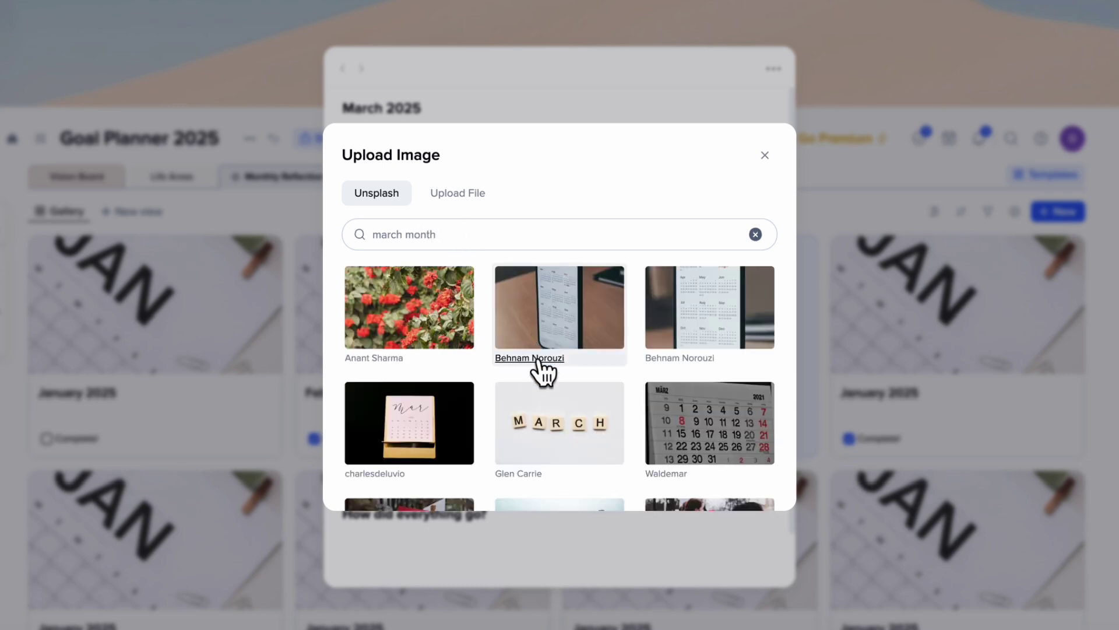
pyautogui.click(560, 425)
pyautogui.click(824, 388)
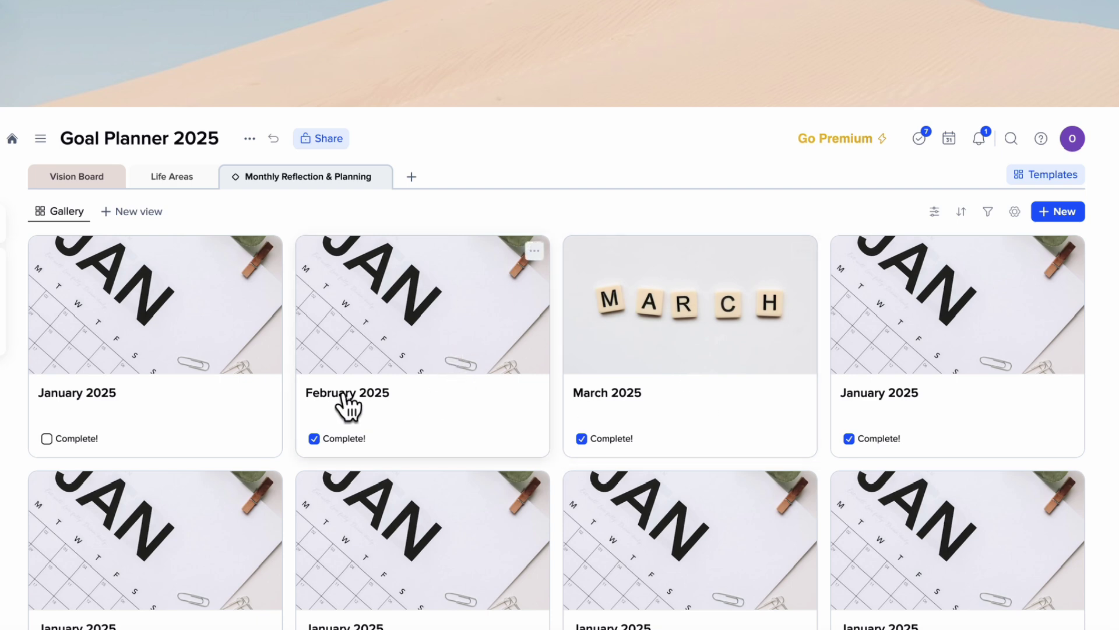
# Step: Uncheck Complete! on the February 2025 card and replace its mood photo with the dried-branch photo found on Unsplash with "february"
pyautogui.click(313, 439)
pyautogui.click(444, 329)
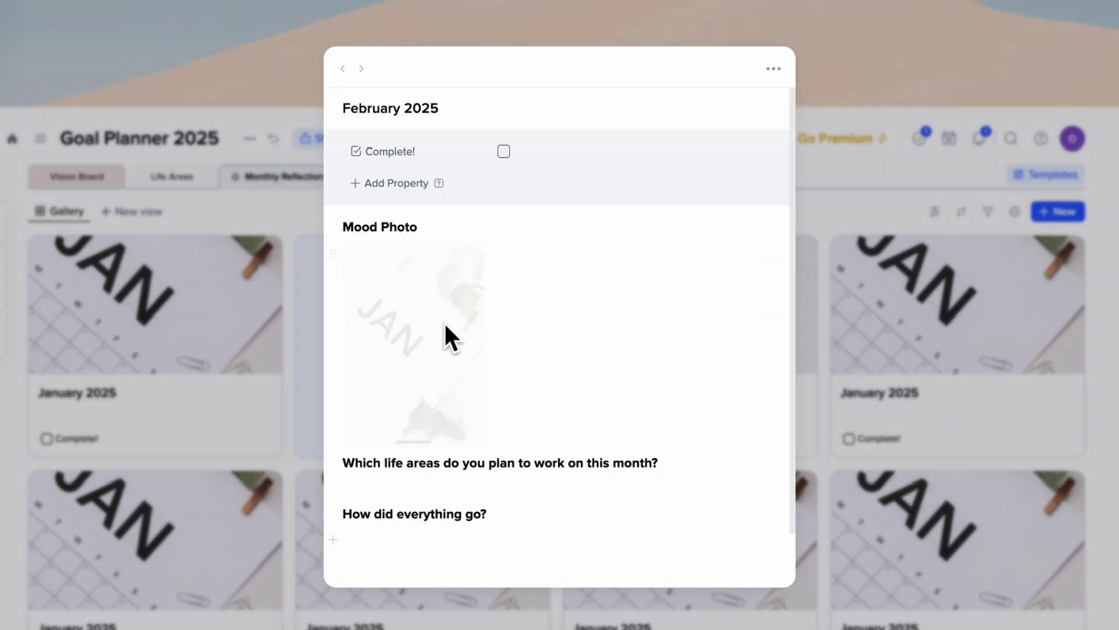
pyautogui.click(473, 255)
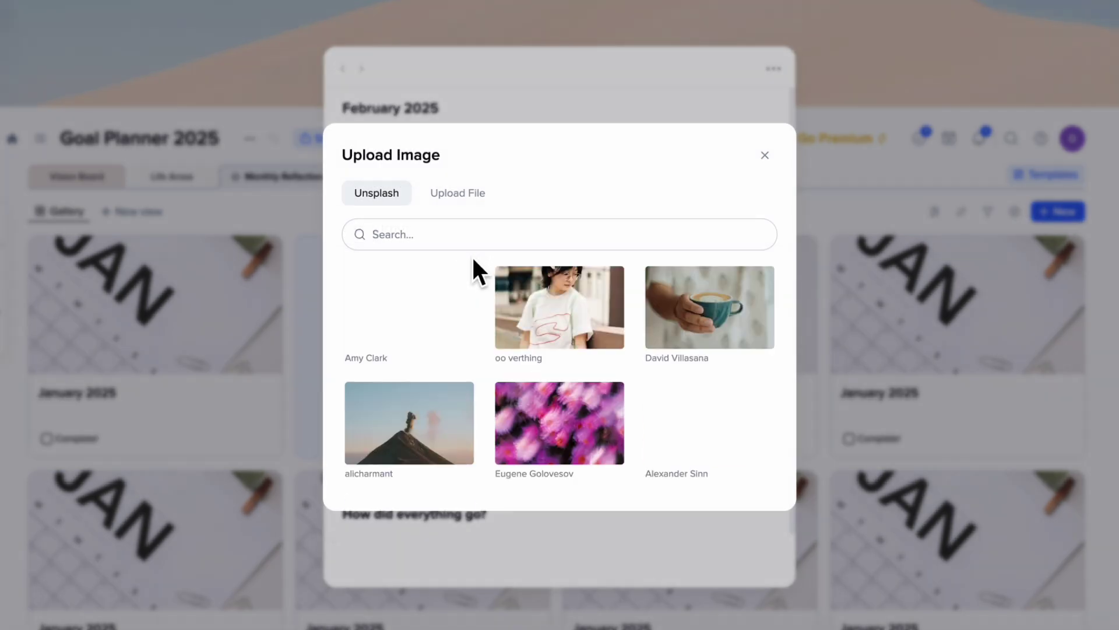
pyautogui.write('february')
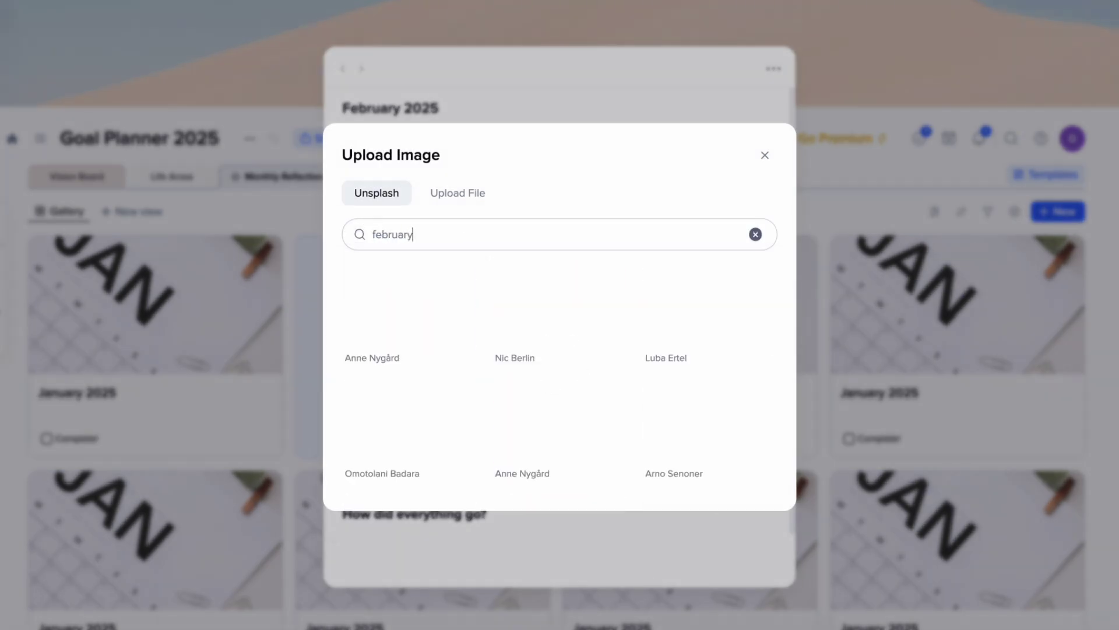
pyautogui.click(553, 335)
pyautogui.press('Escape')
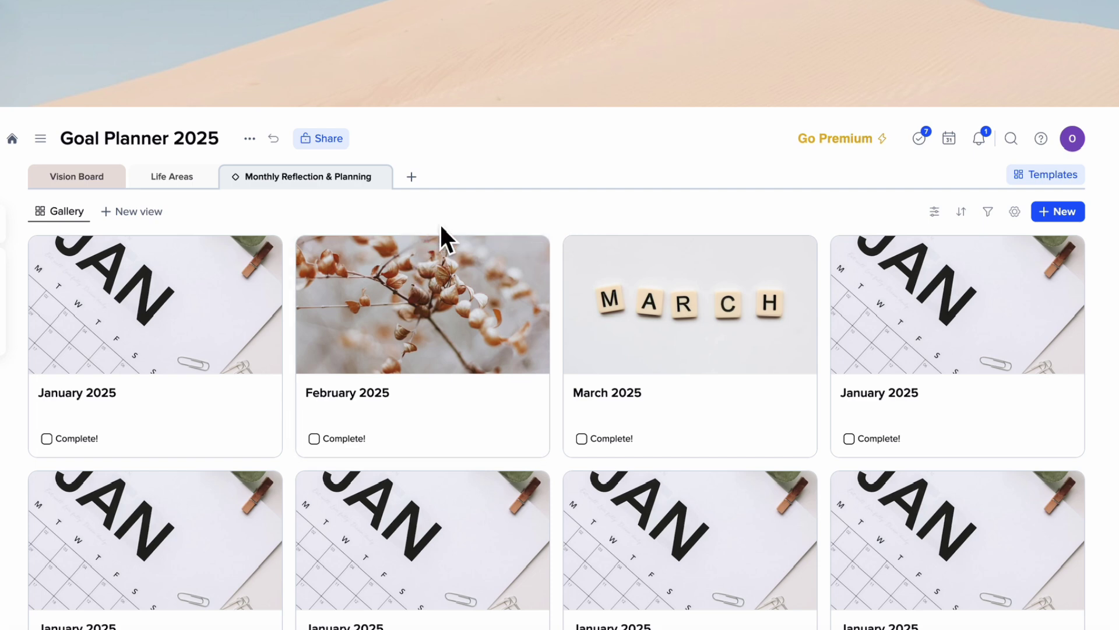
# Step: Set the tab color of the Monthly Reflection & Planning page to the beige-brown swatch
pyautogui.click(381, 177)
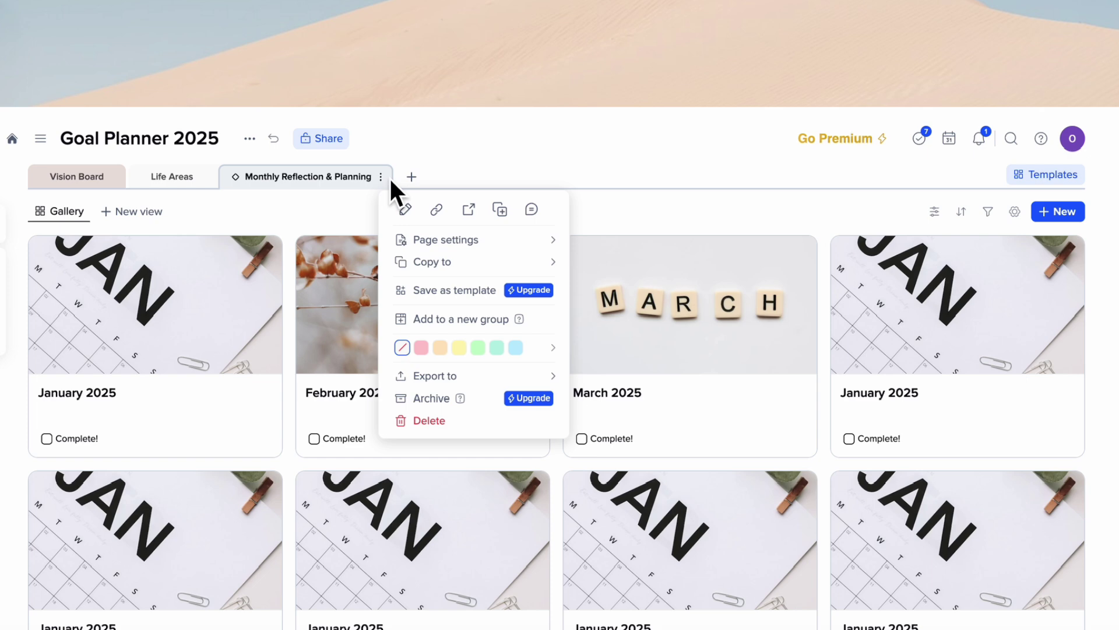
pyautogui.moveTo(554, 347)
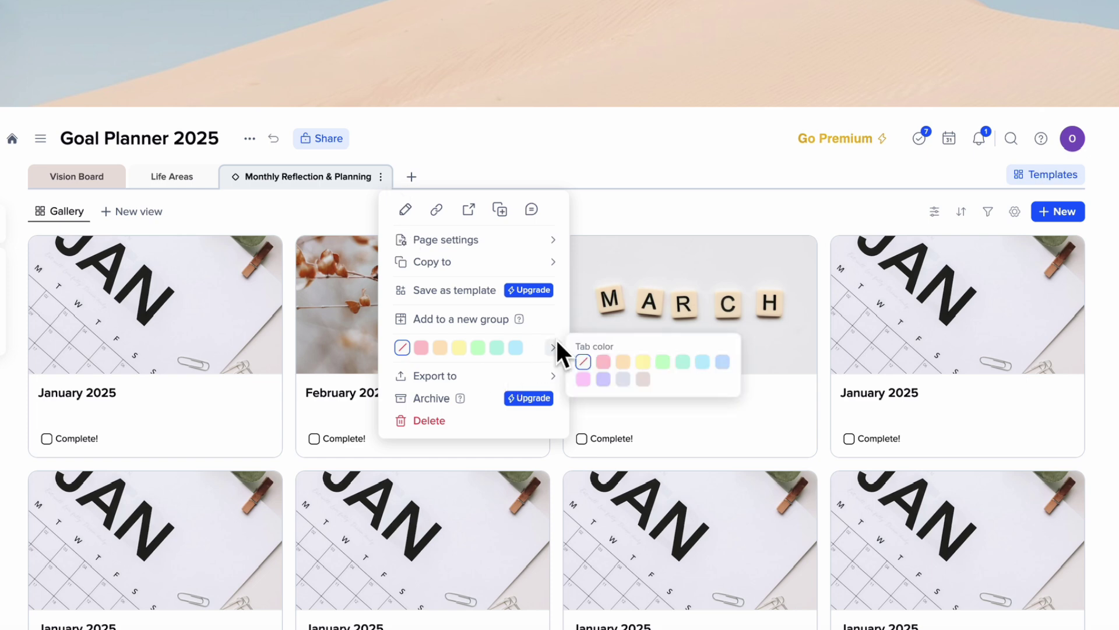
pyautogui.click(643, 379)
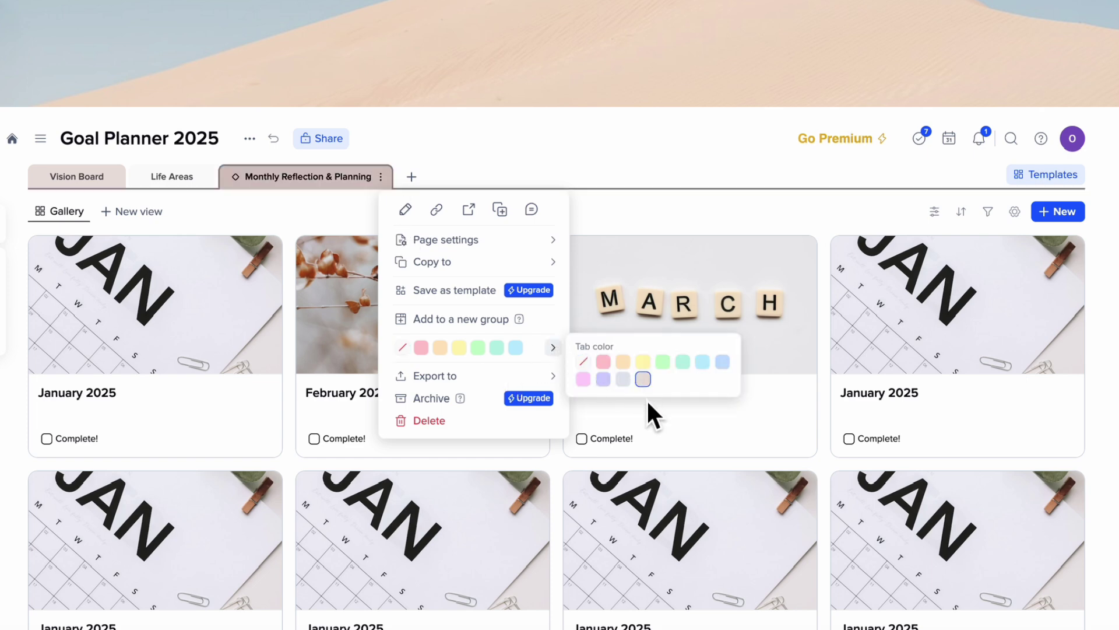
pyautogui.click(178, 182)
# Step: Open the Life Areas page and set its tab color to the blue-grey swatch
pyautogui.click(175, 177)
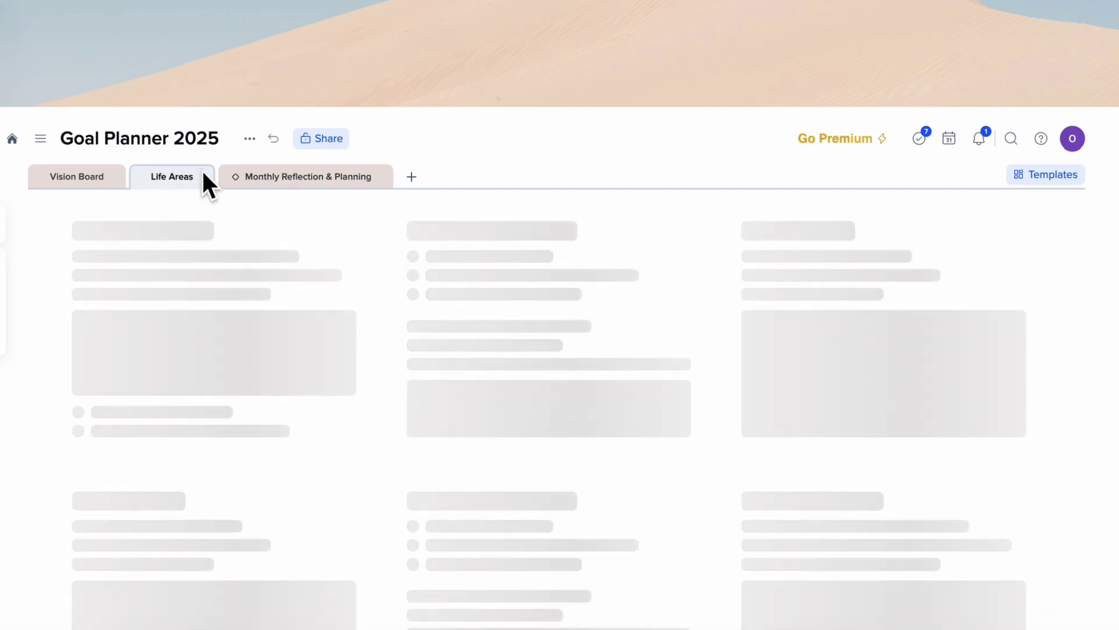
pyautogui.click(202, 177)
pyautogui.moveTo(374, 392)
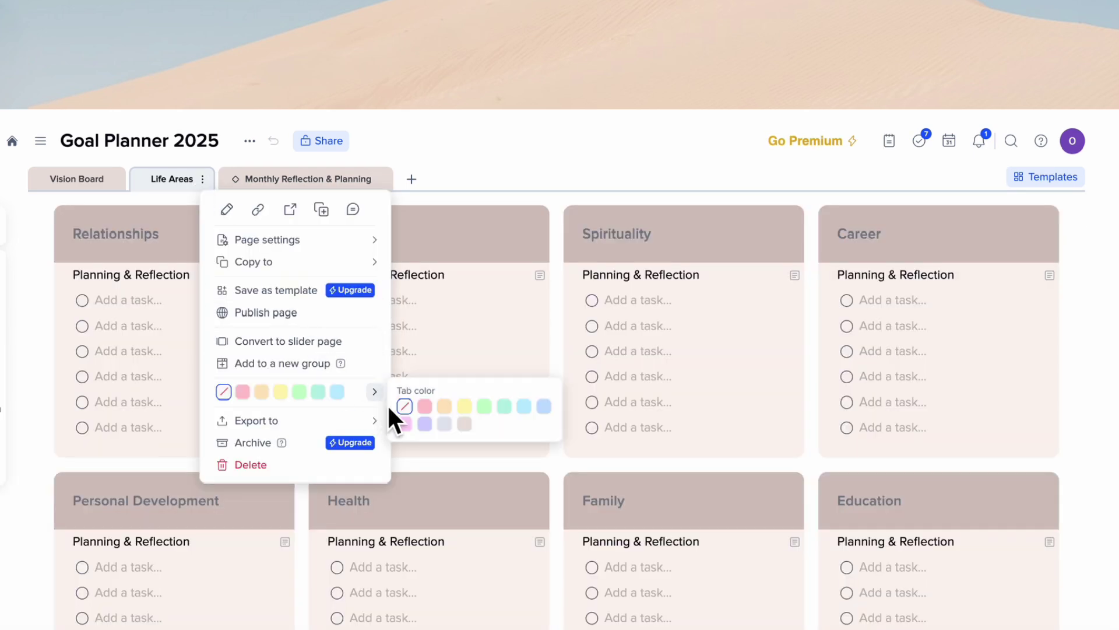
pyautogui.click(444, 423)
pyautogui.click(460, 207)
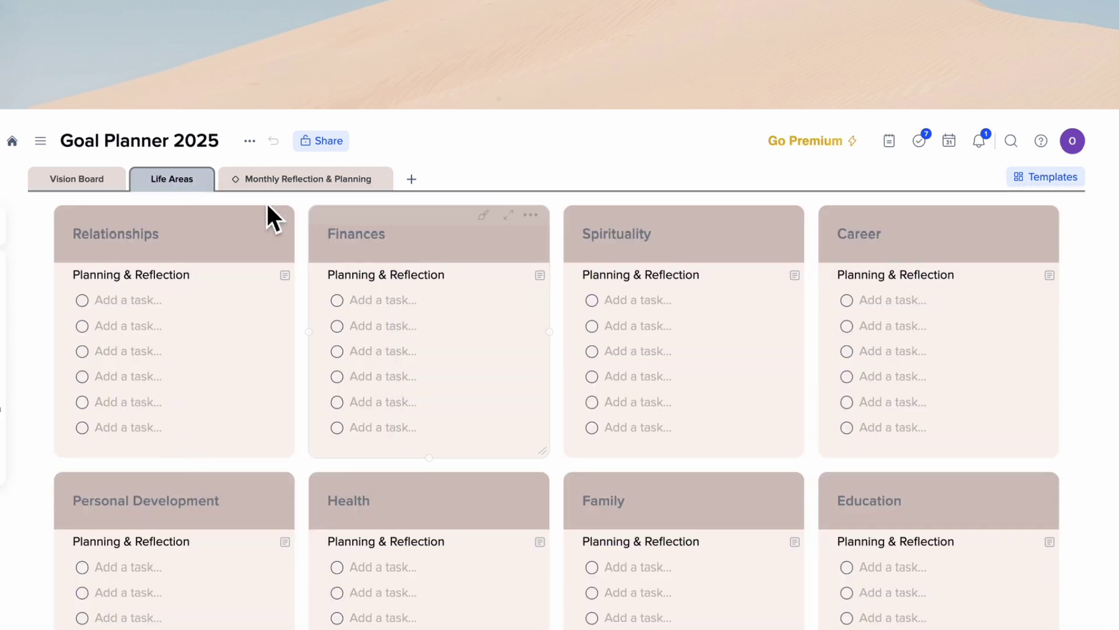
# Step: Review the Vision Board, Life Areas and Monthly Reflection & Planning pages, ending on the Vision Board
pyautogui.click(106, 182)
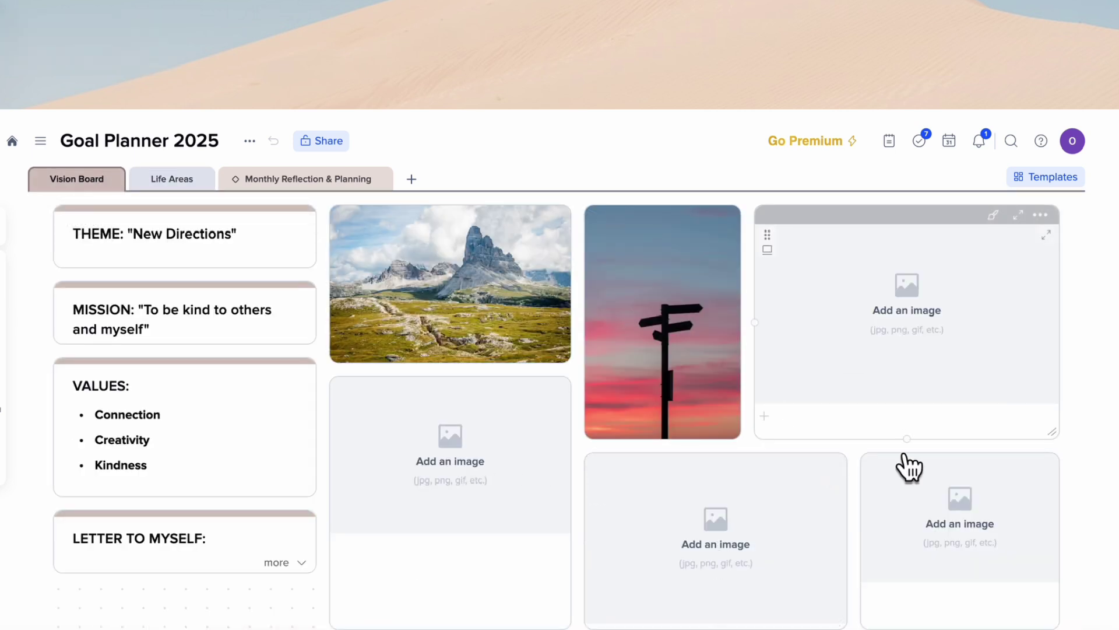
pyautogui.click(181, 182)
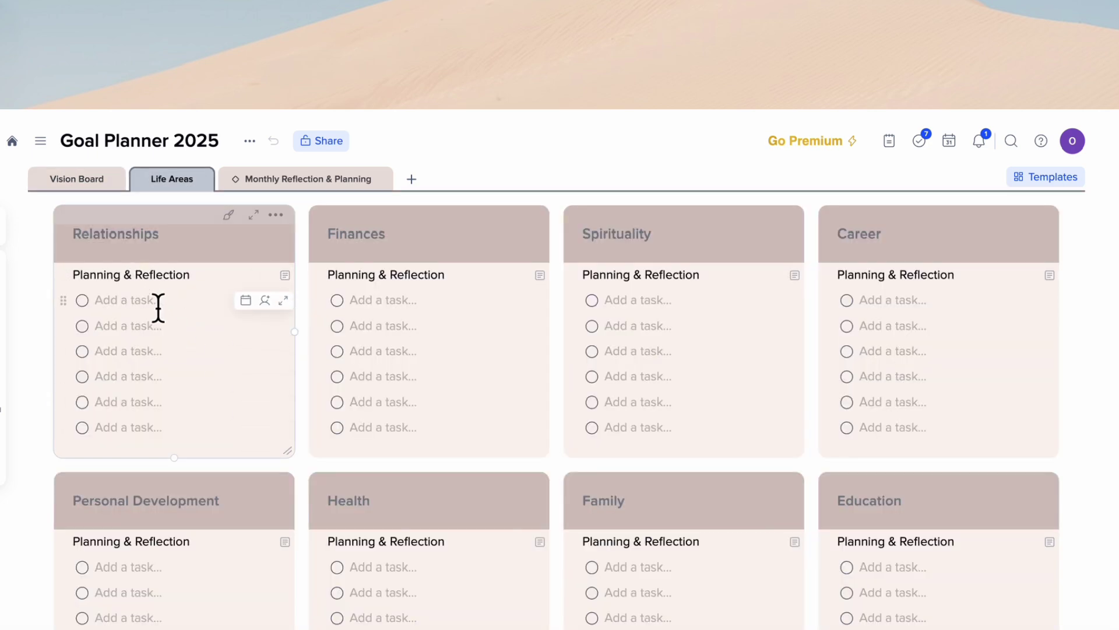
pyautogui.click(323, 197)
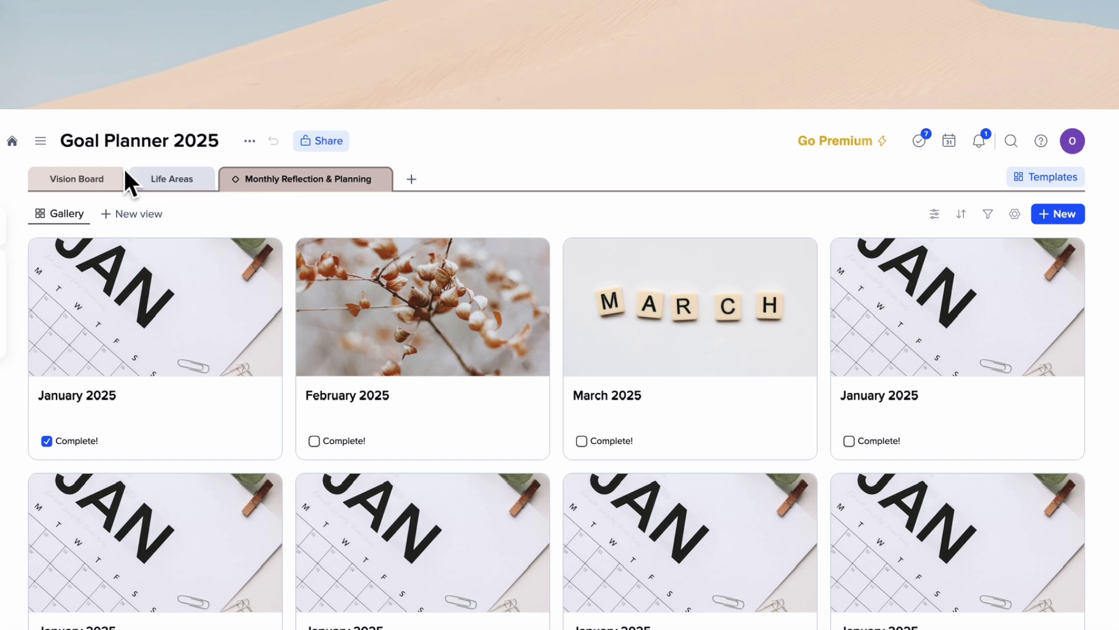
pyautogui.click(91, 185)
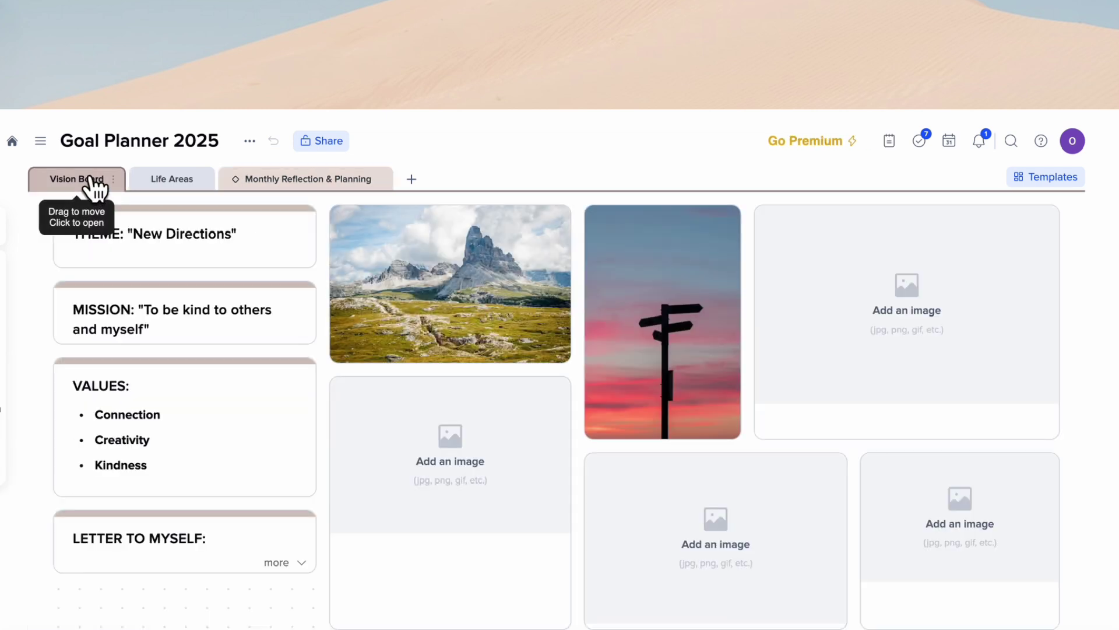